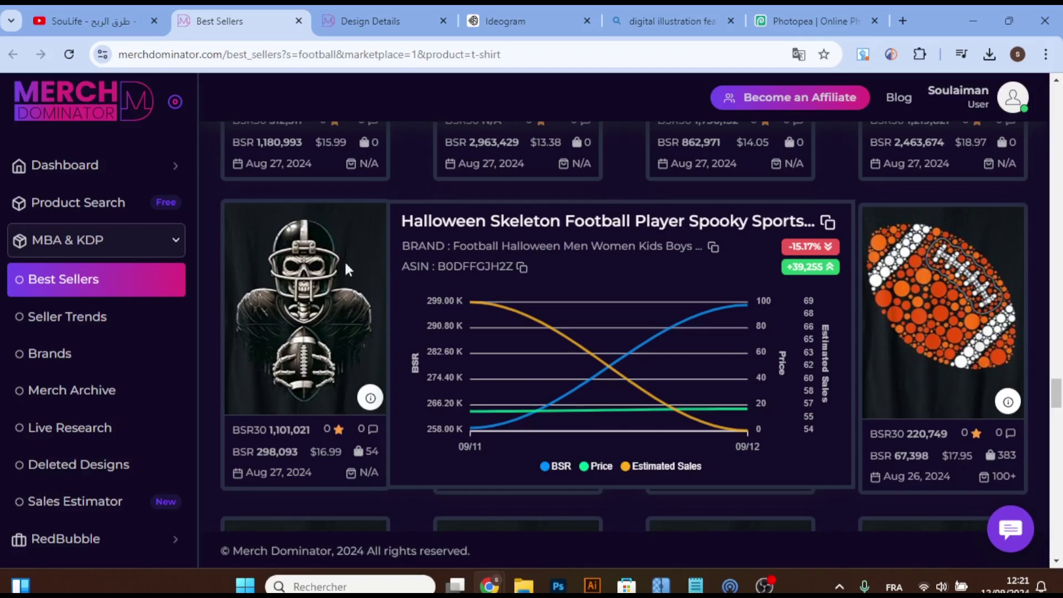
# Step: Check the skeleton design's BSR figures 298,093 and 1,101,021, then open its Design Details
pyautogui.doubleClick(276, 452)
pyautogui.click(254, 452)
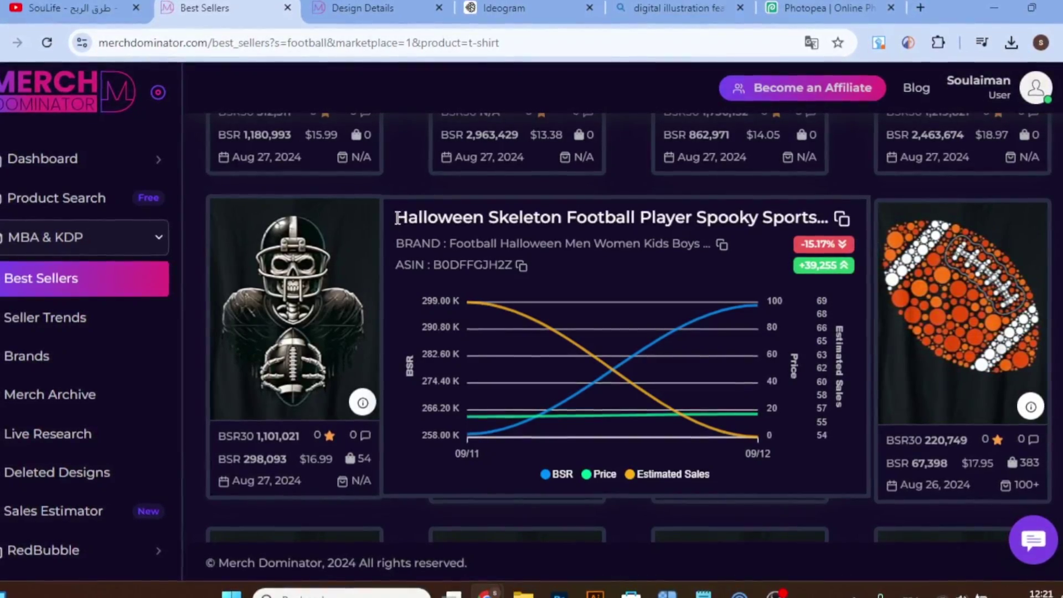
pyautogui.moveTo(400, 217); pyautogui.dragTo(472, 225)
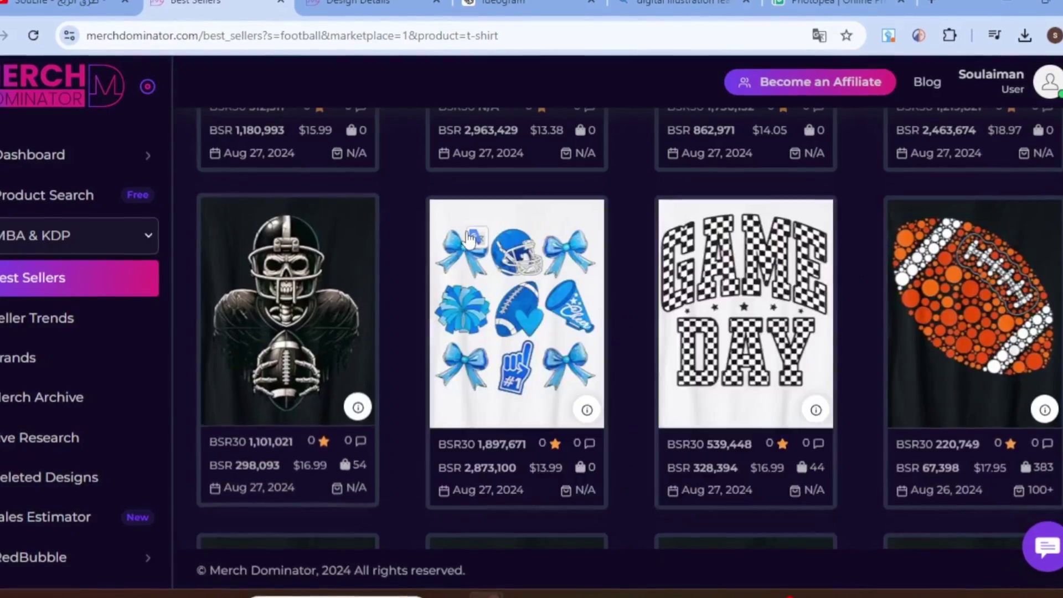
pyautogui.click(421, 219)
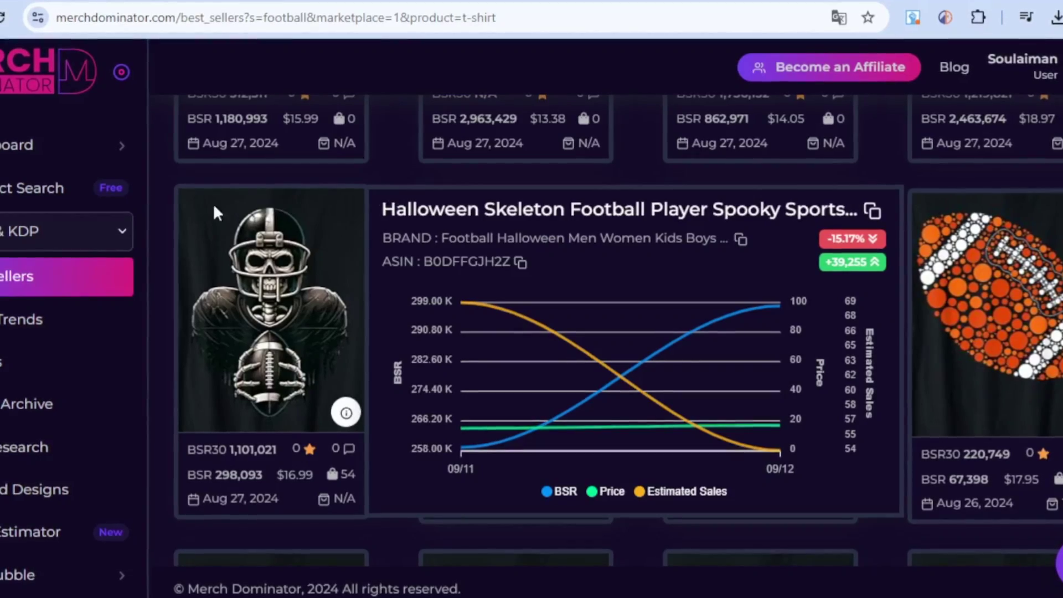
pyautogui.moveTo(225, 450); pyautogui.dragTo(273, 451)
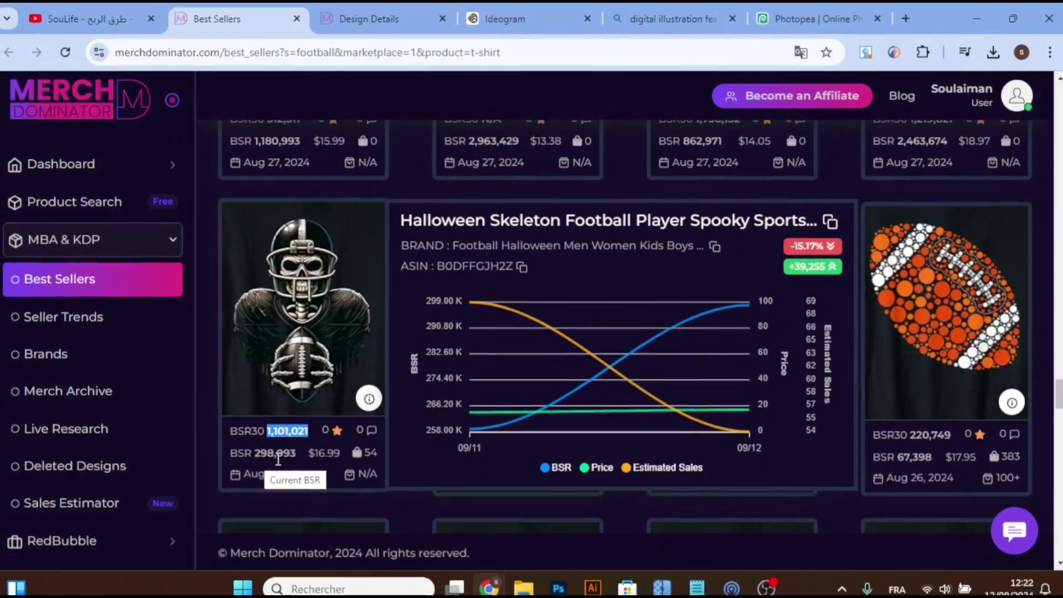
pyautogui.click(253, 463)
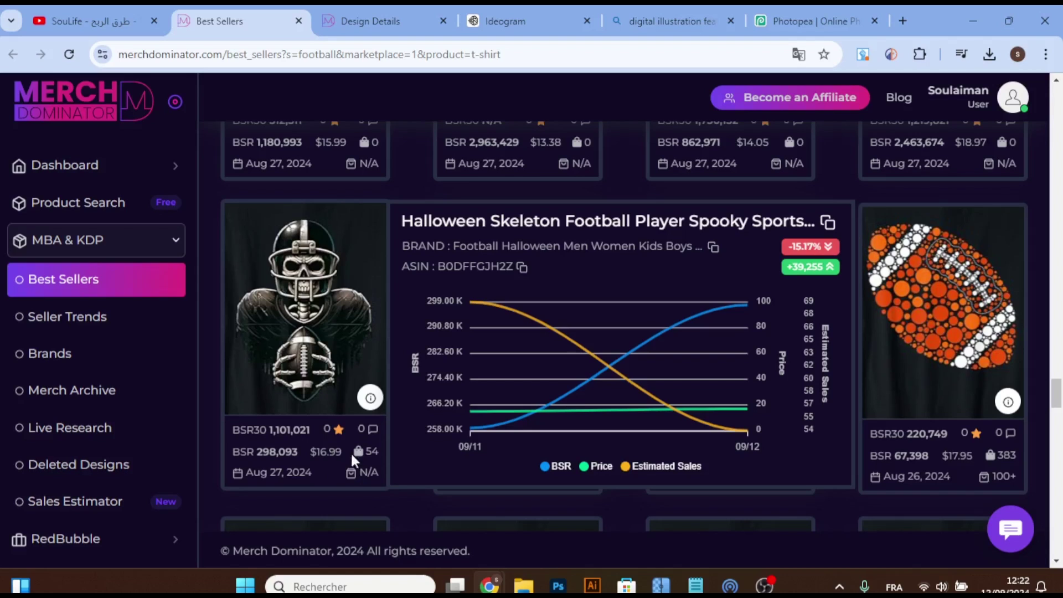
pyautogui.click(369, 404)
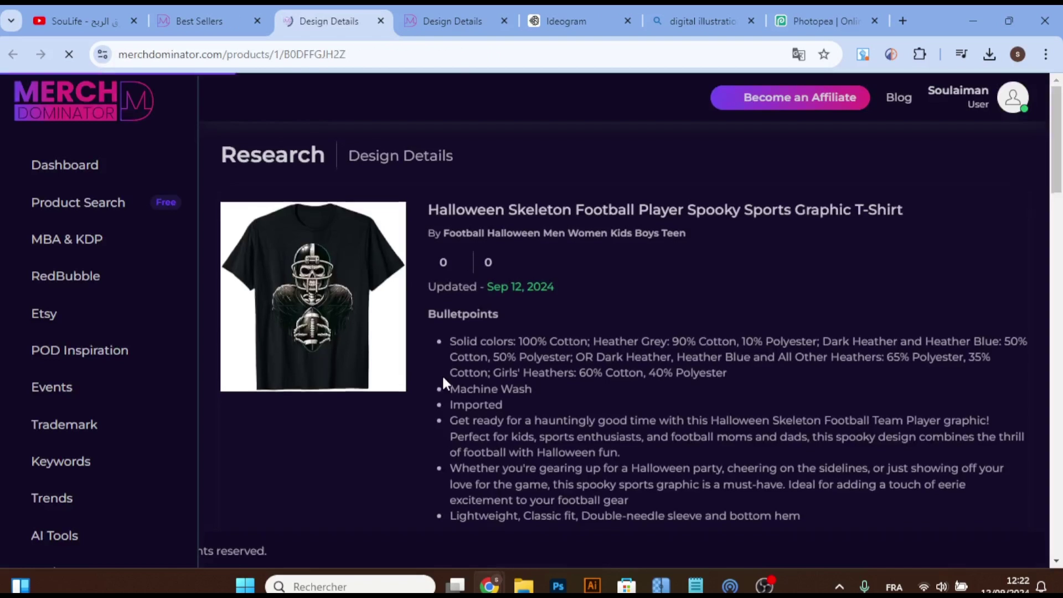
# Step: Scroll through the skeleton design's details, noting the Aug 27, 2024 publish date and 298,093 BSR
pyautogui.scroll(-3, 442, 374)
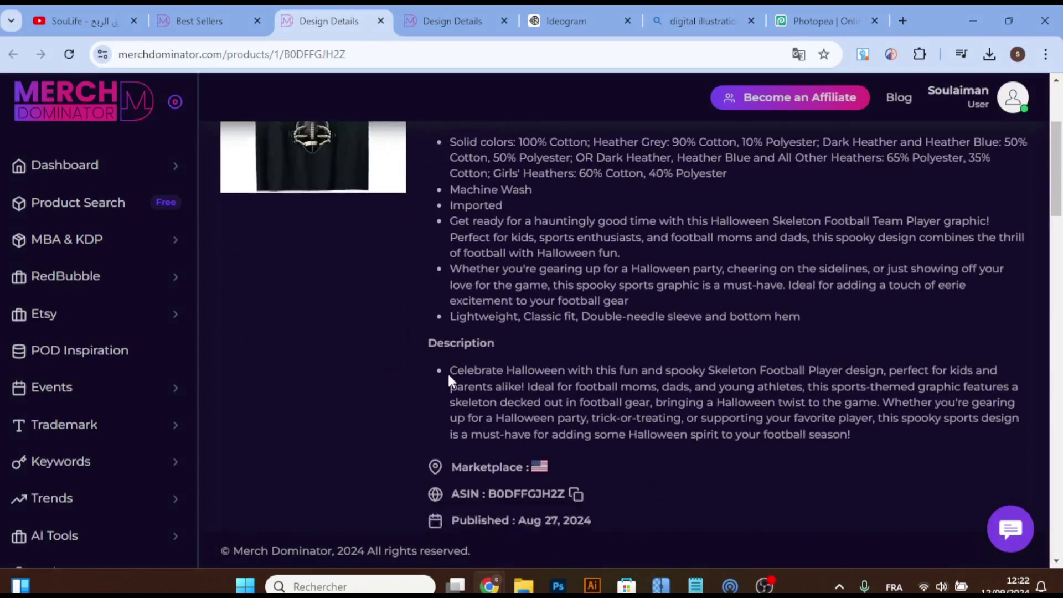
pyautogui.scroll(-5, 447, 371)
pyautogui.moveTo(520, 239); pyautogui.dragTo(613, 238)
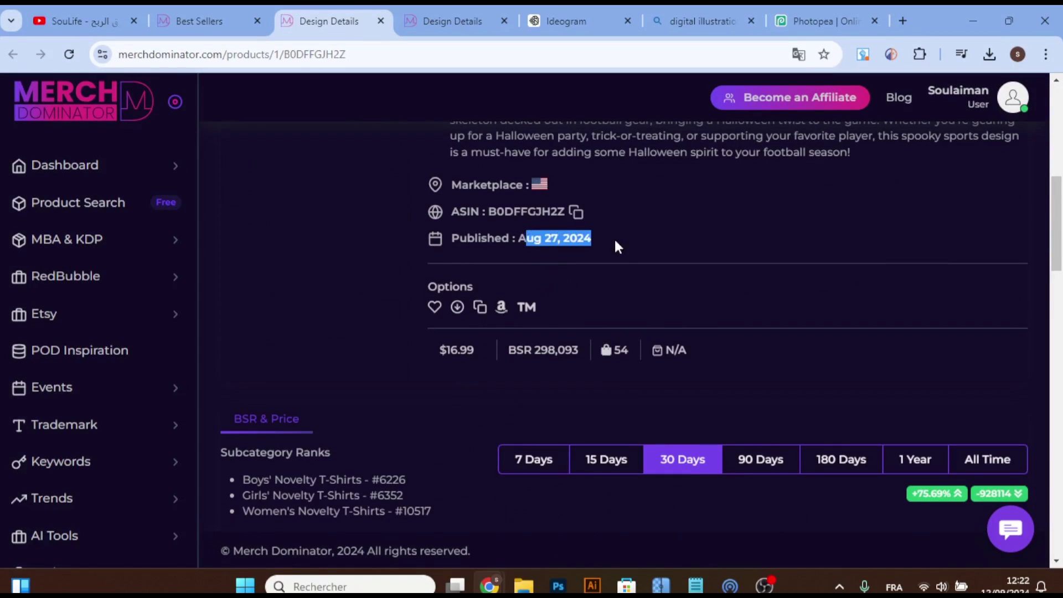
pyautogui.click(650, 270)
pyautogui.scroll(-1, 650, 270)
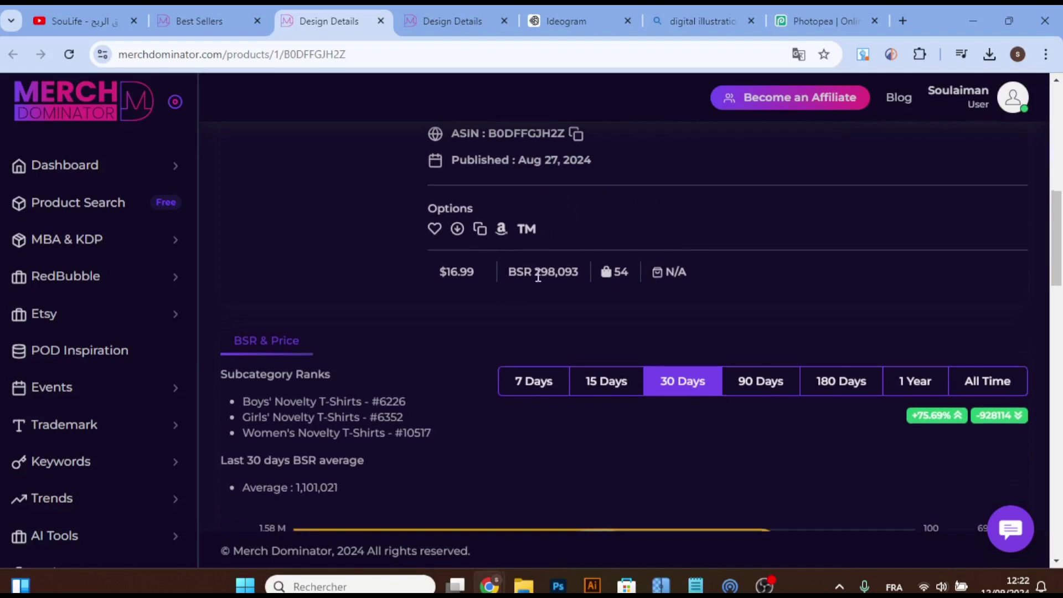
pyautogui.moveTo(538, 275); pyautogui.dragTo(586, 267)
pyautogui.click(540, 324)
pyautogui.scroll(-5, 447, 276)
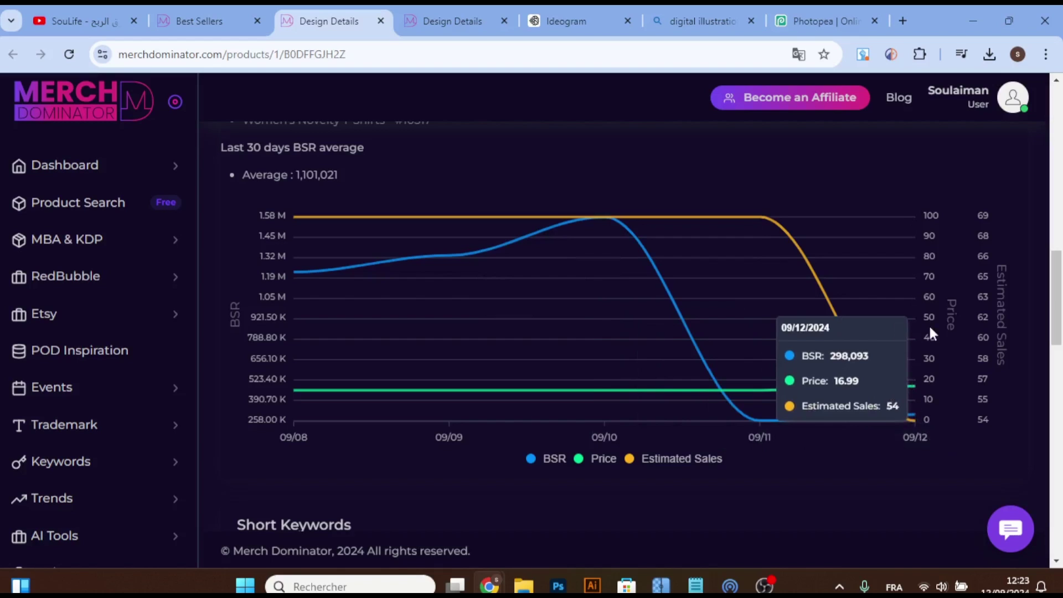
# Step: Scroll up to the top of Design Details, down to the BSR chart, then back up to the title
pyautogui.scroll(4, 931, 326)
pyautogui.scroll(3, 774, 339)
pyautogui.scroll(5, 760, 340)
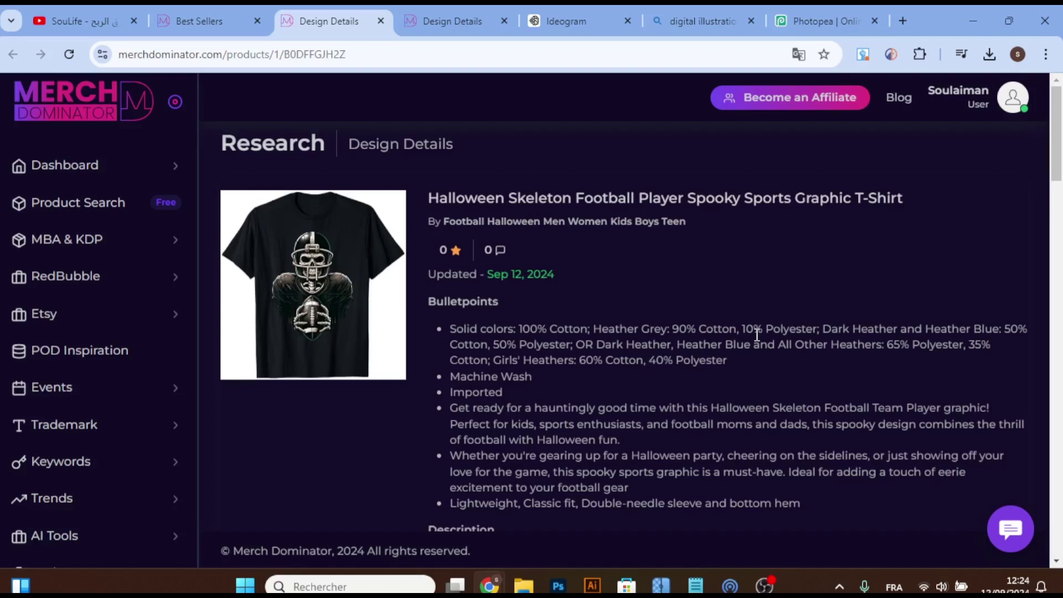
pyautogui.scroll(-6, 756, 335)
pyautogui.scroll(-4, 785, 307)
pyautogui.scroll(-4, 785, 308)
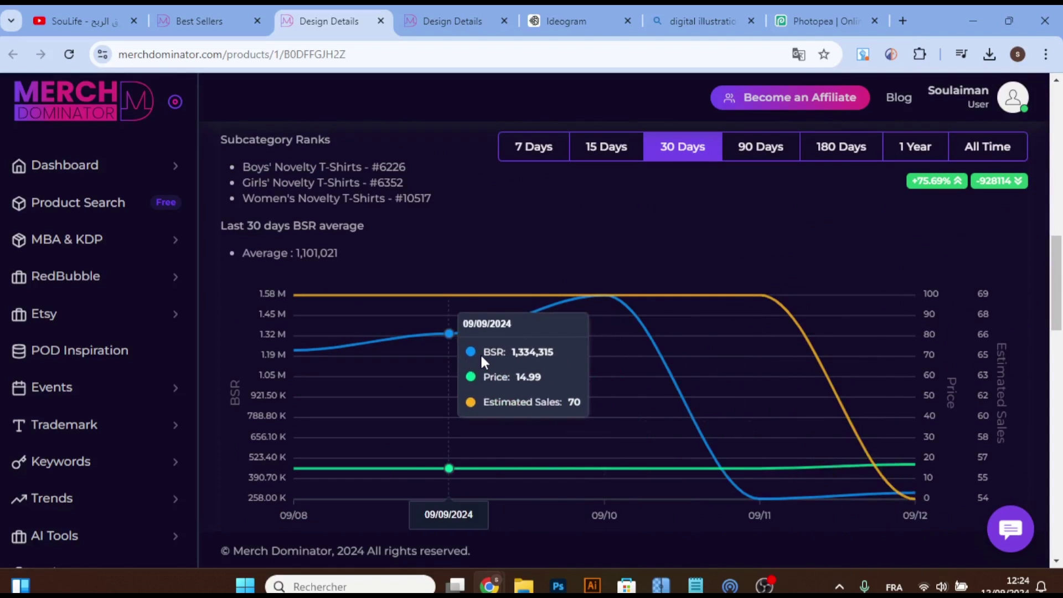
pyautogui.scroll(8, 399, 343)
pyautogui.scroll(6, 320, 323)
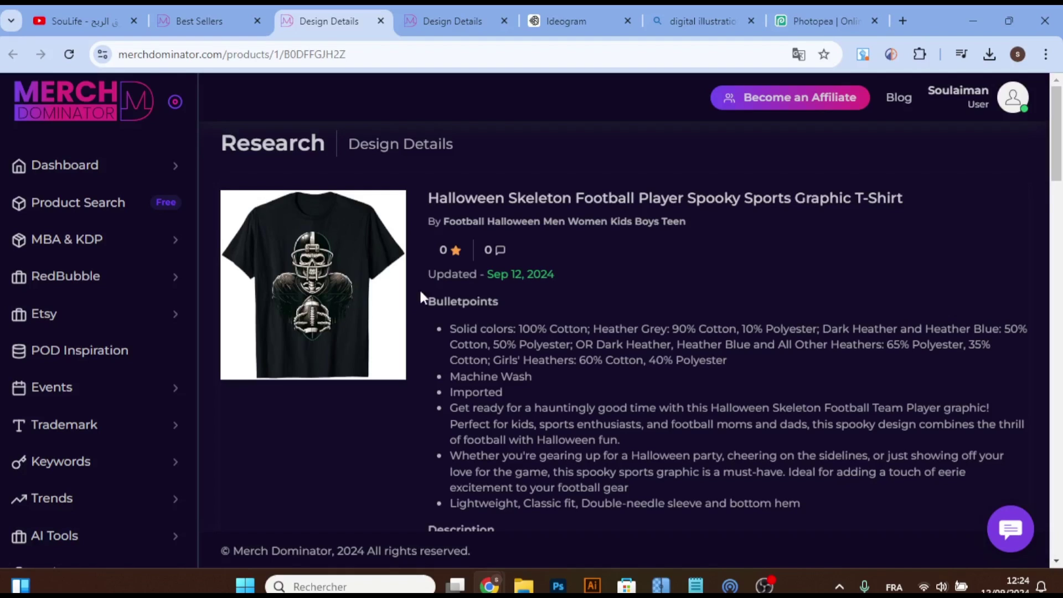
# Step: Run a Merch Research Free US Standard T-shirts search for 'Halloween Skeleton Football Player Spooky Sports Graphic'
pyautogui.moveTo(427, 198); pyautogui.dragTo(847, 194)
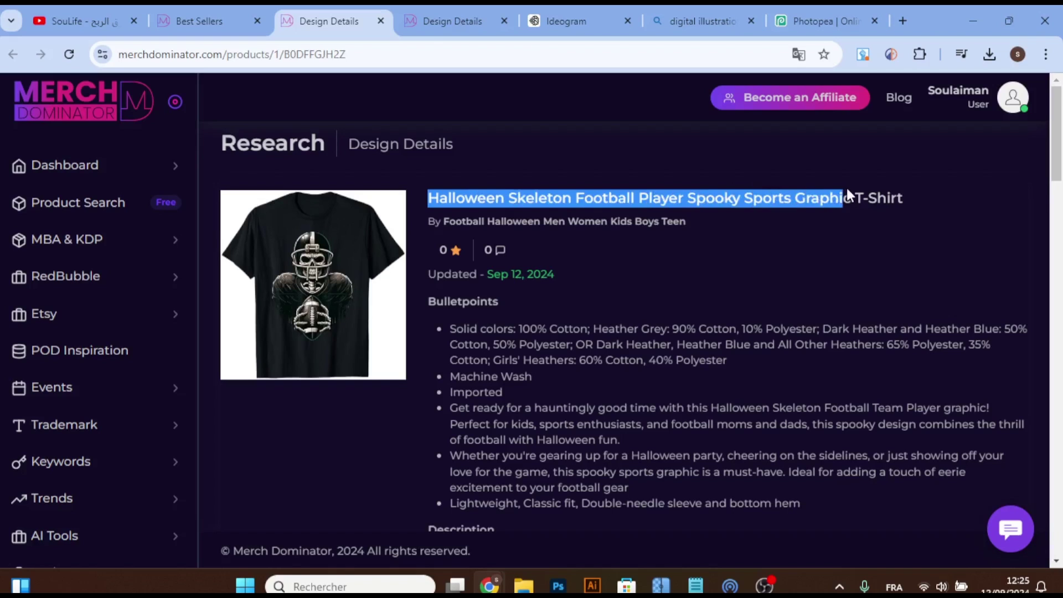
pyautogui.rightClick(792, 203)
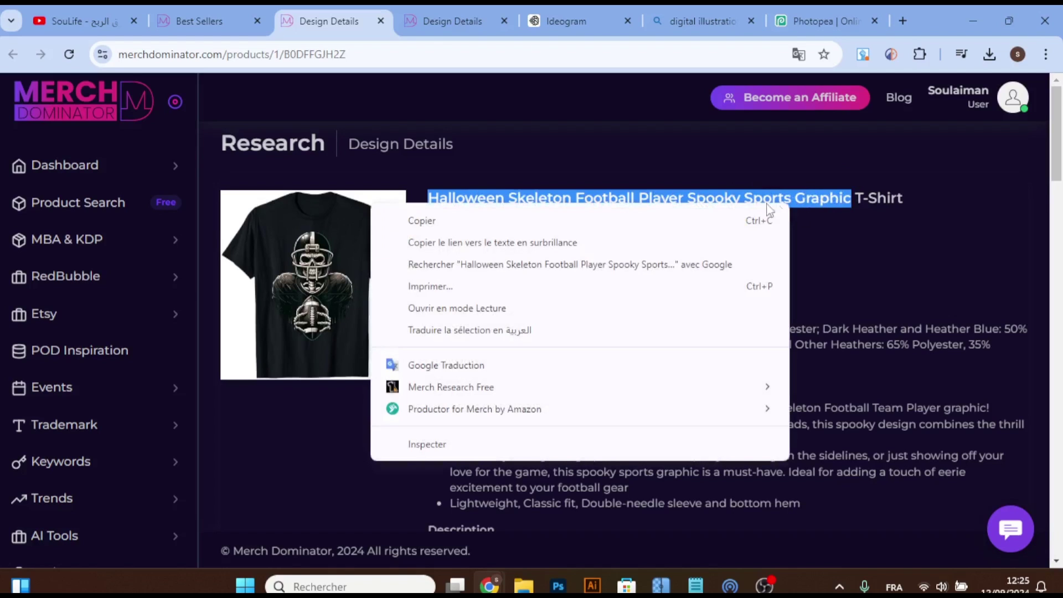
pyautogui.moveTo(582, 407)
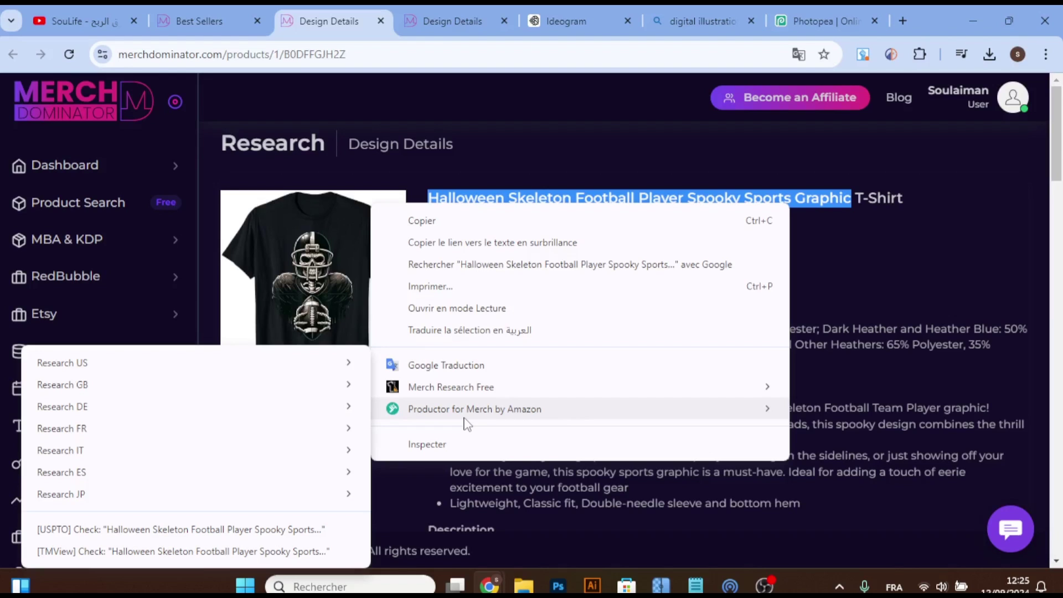
pyautogui.moveTo(62, 363)
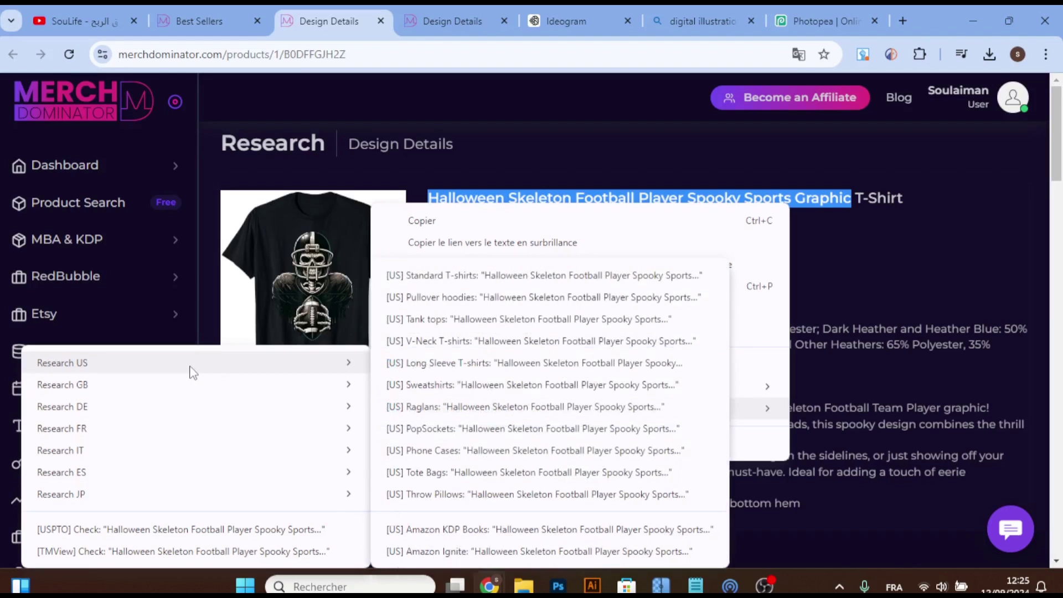
pyautogui.click(419, 275)
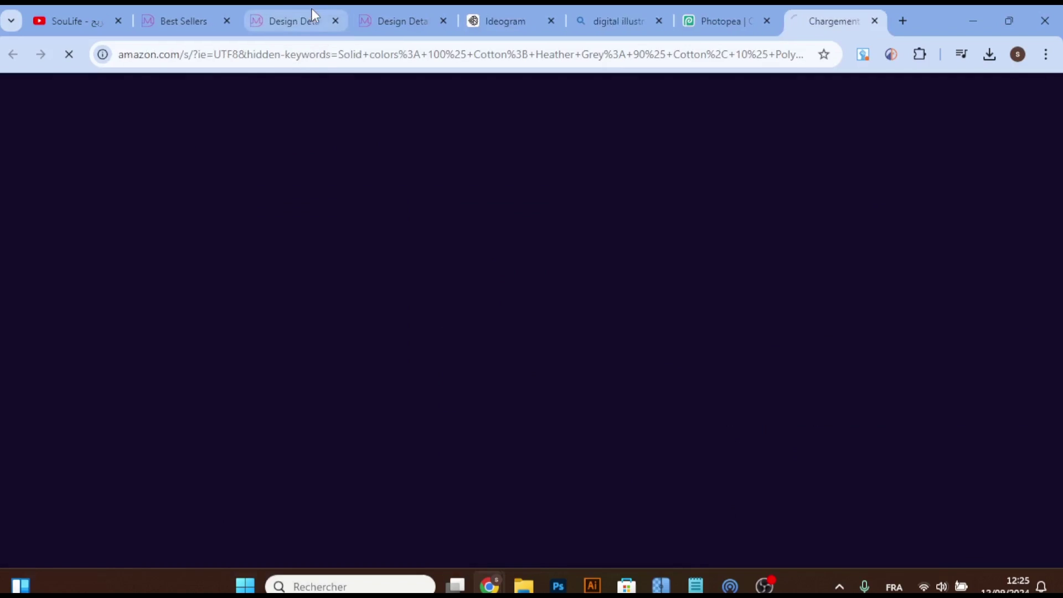
# Step: Review the design's keywords on Design Details, then move the Amazon results tab beside it
pyautogui.click(311, 9)
pyautogui.scroll(-5, 633, 217)
pyautogui.scroll(-5, 632, 222)
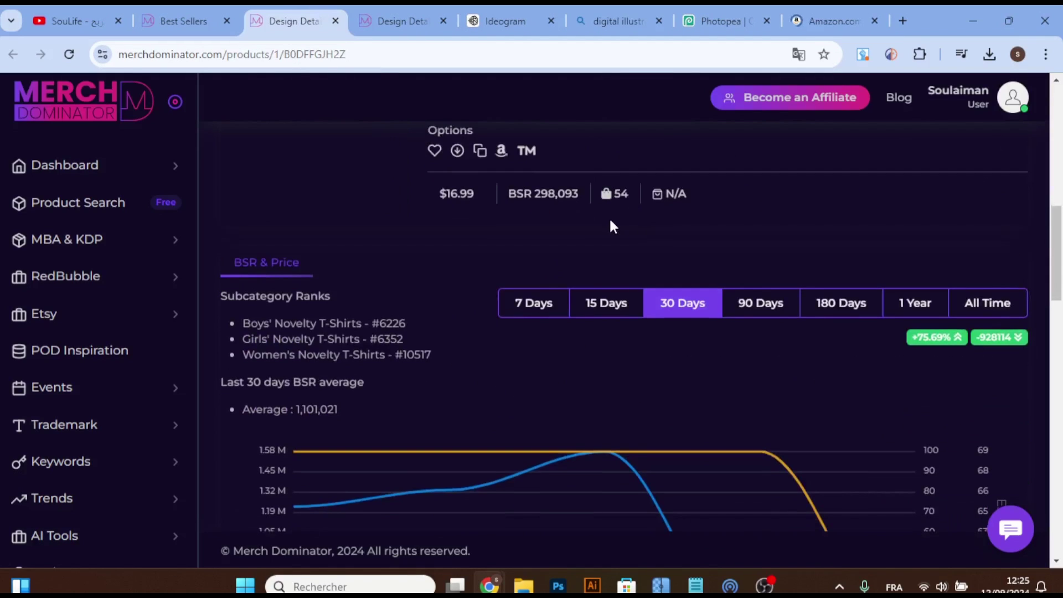
pyautogui.scroll(-7, 609, 225)
pyautogui.scroll(-5, 609, 224)
pyautogui.scroll(-5, 607, 223)
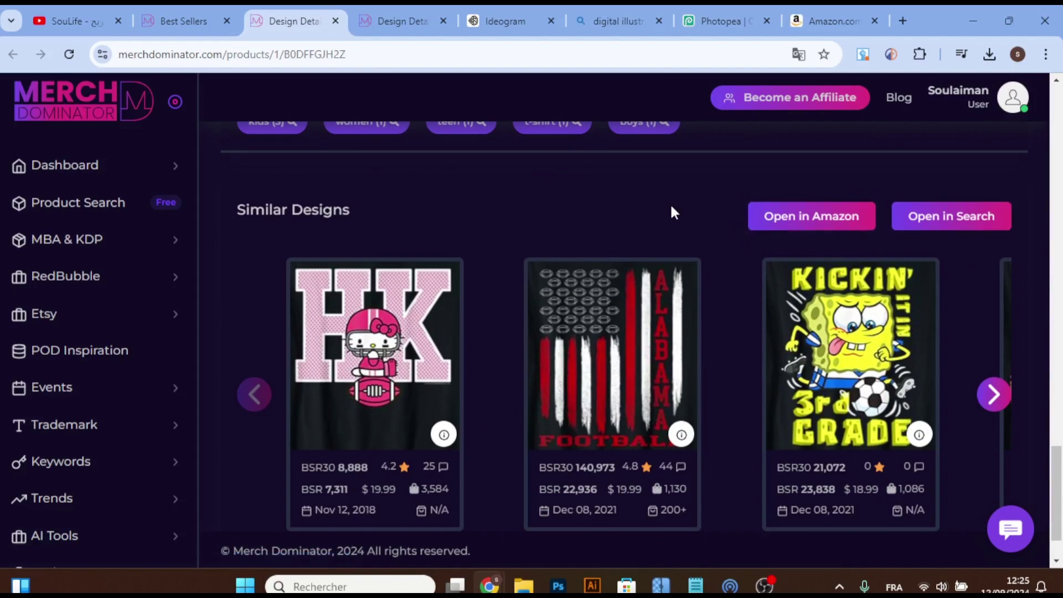
pyautogui.scroll(3, 672, 212)
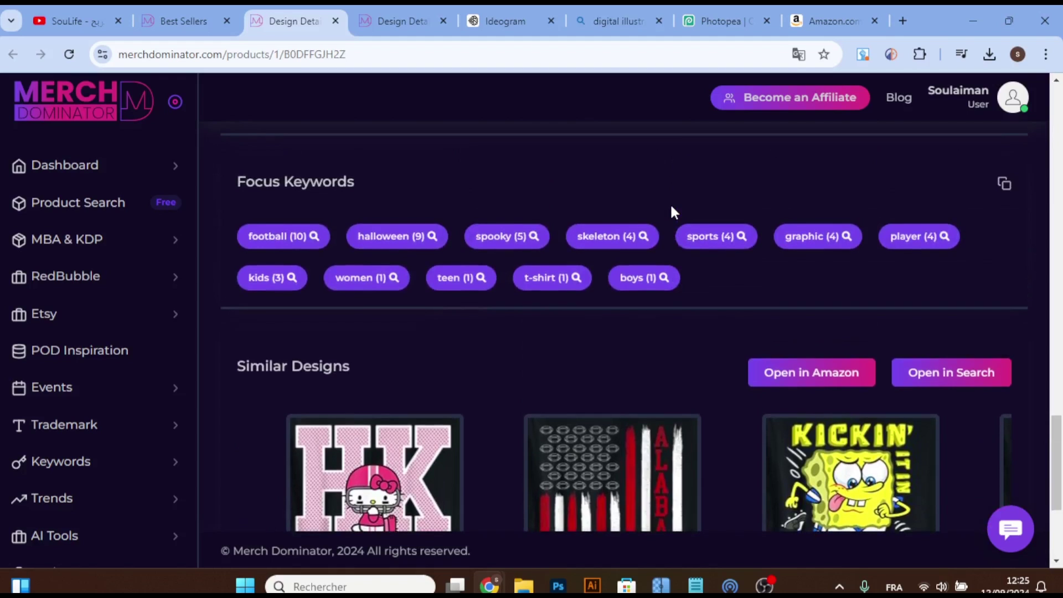
pyautogui.scroll(2, 672, 212)
pyautogui.scroll(1, 673, 212)
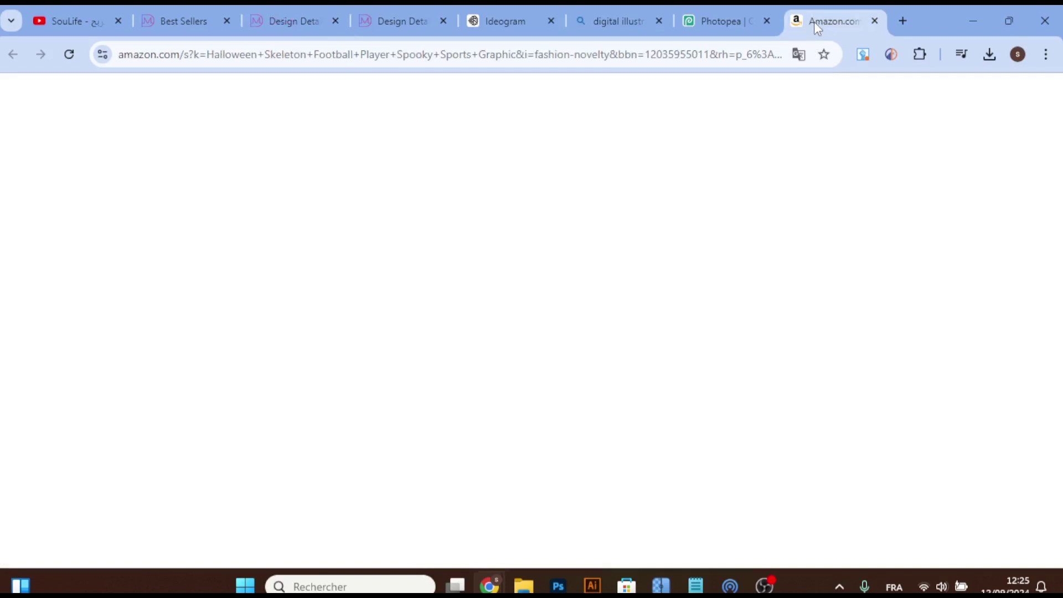
pyautogui.moveTo(814, 21); pyautogui.dragTo(398, 21)
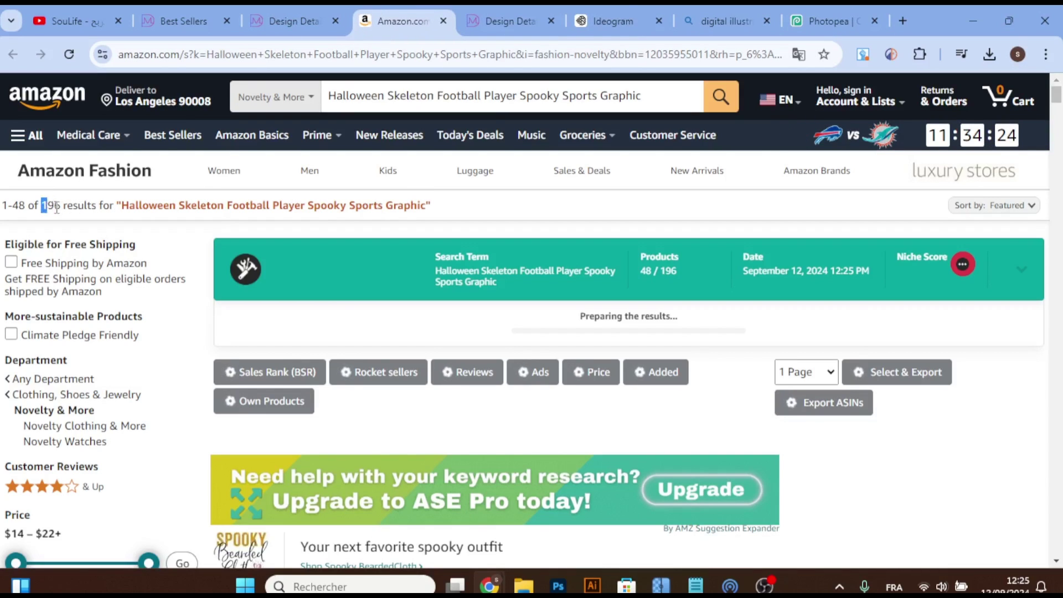
pyautogui.moveTo(41, 206); pyautogui.dragTo(98, 206)
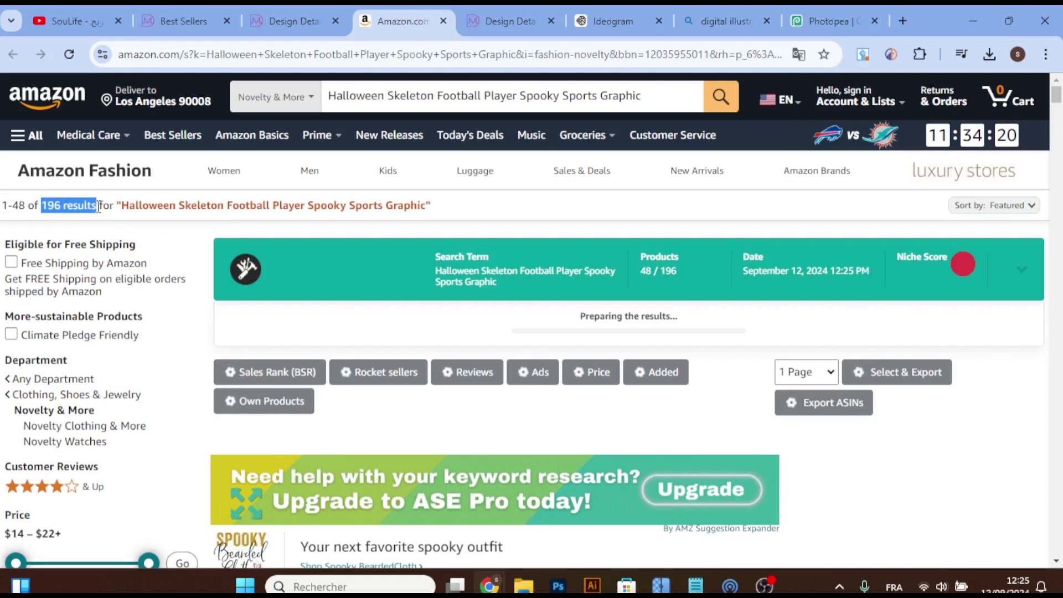
pyautogui.click(98, 206)
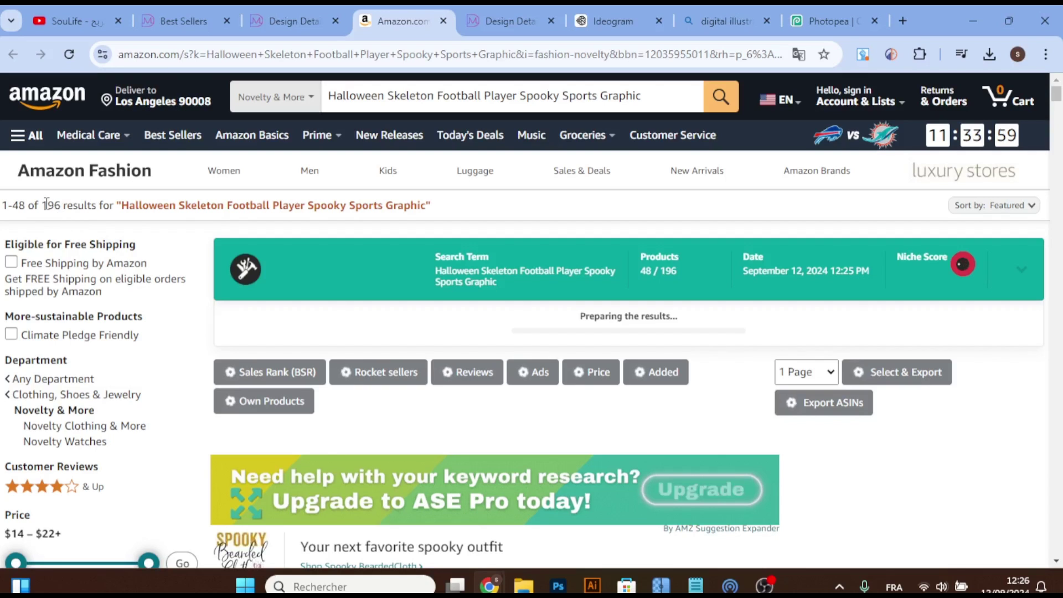
pyautogui.moveTo(42, 205); pyautogui.dragTo(96, 206)
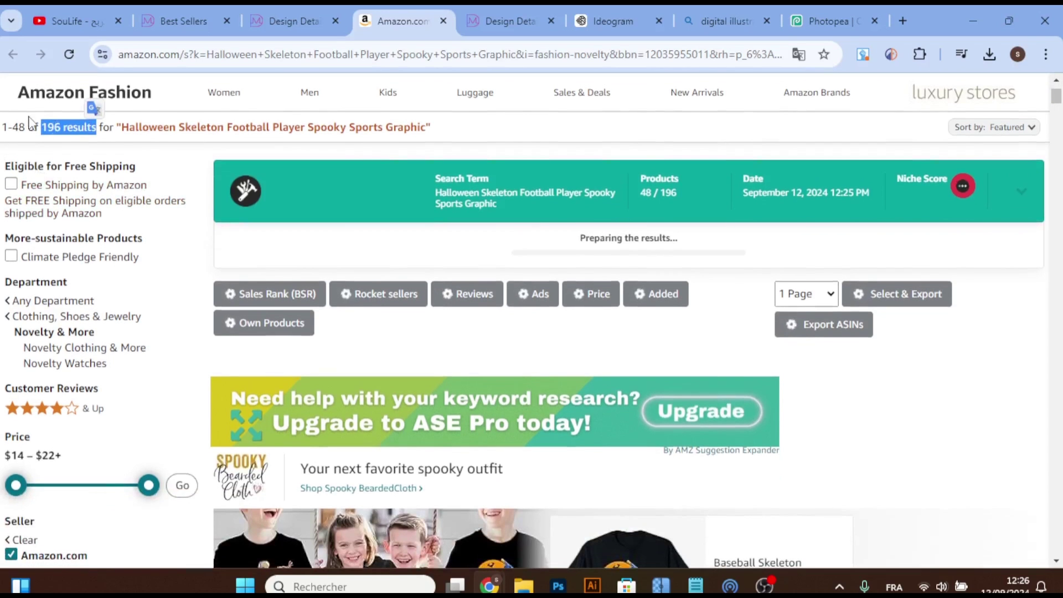
pyautogui.scroll(-4, 177, 142)
pyautogui.scroll(-2, 1, 239)
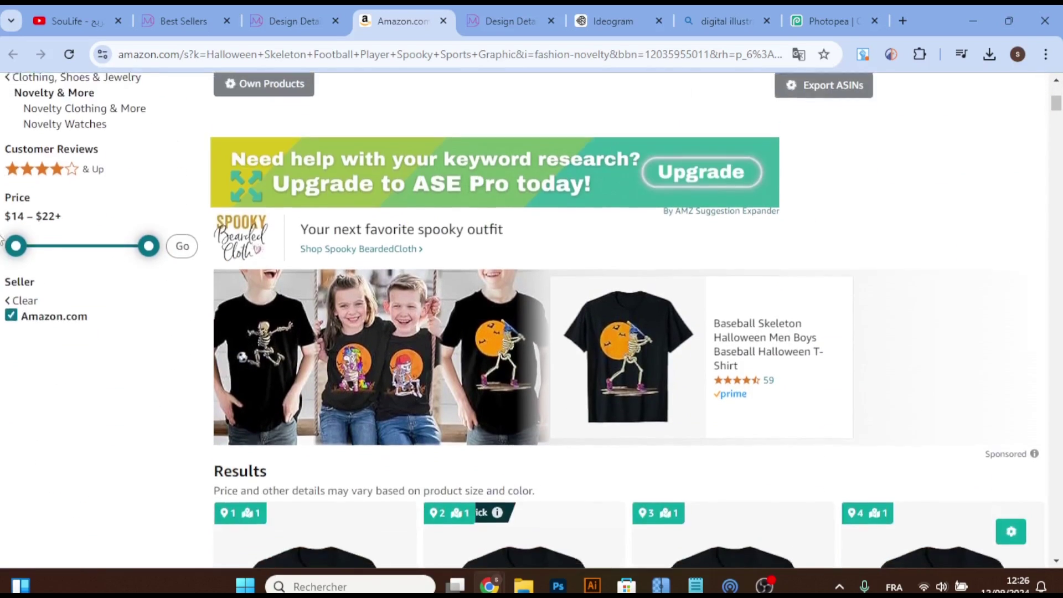
pyautogui.scroll(-4, 1, 239)
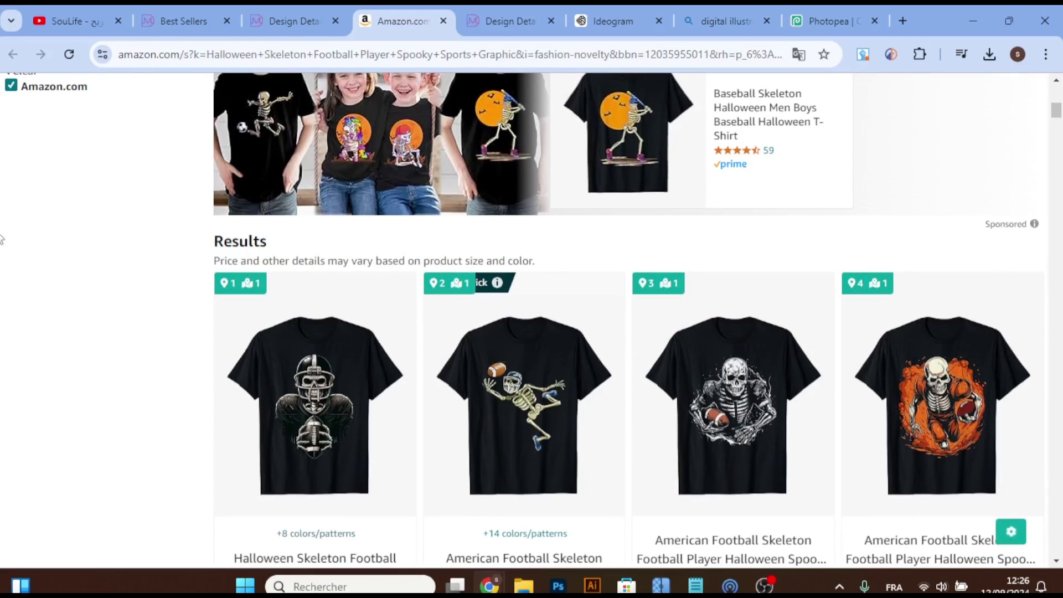
pyautogui.scroll(-2, 2, 239)
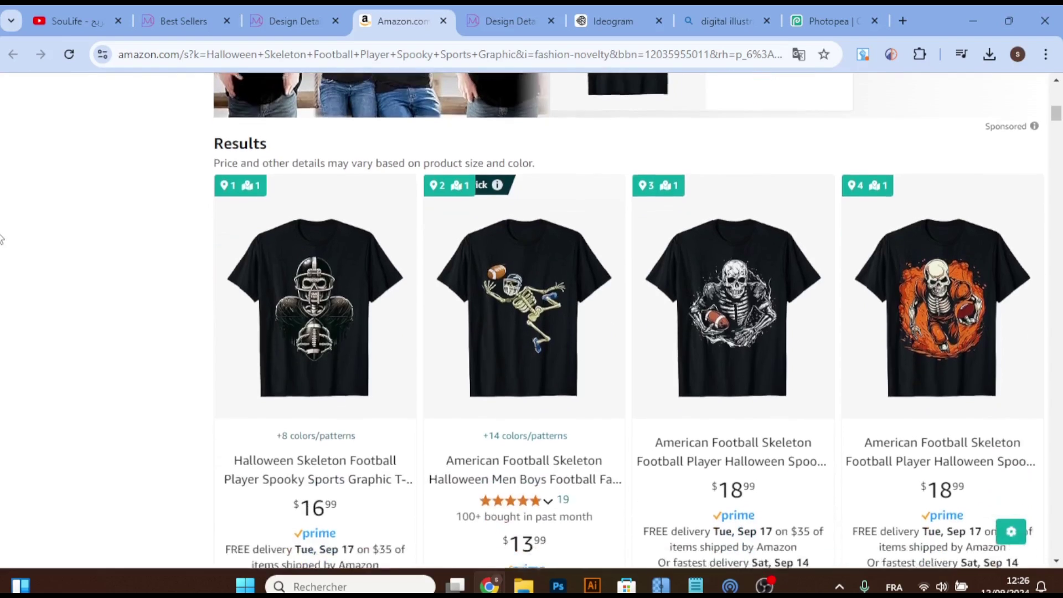
pyautogui.scroll(-2, 2, 239)
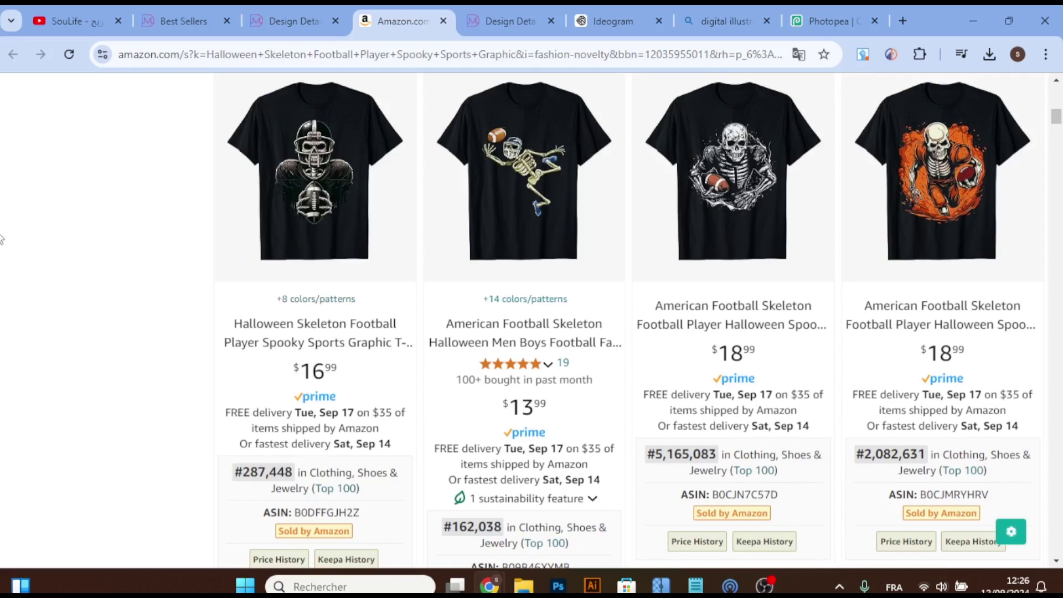
pyautogui.scroll(5, 1, 239)
pyautogui.scroll(5, 105, 236)
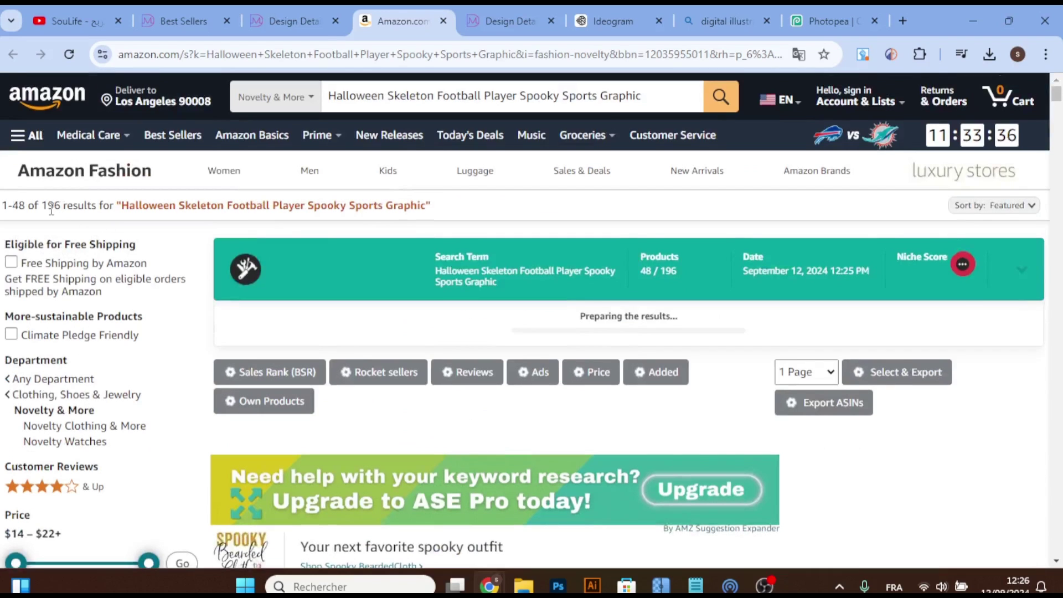
# Step: Scroll through the Amazon results and back to the top to view the niche score 3 stats panel
pyautogui.scroll(-10, 50, 210)
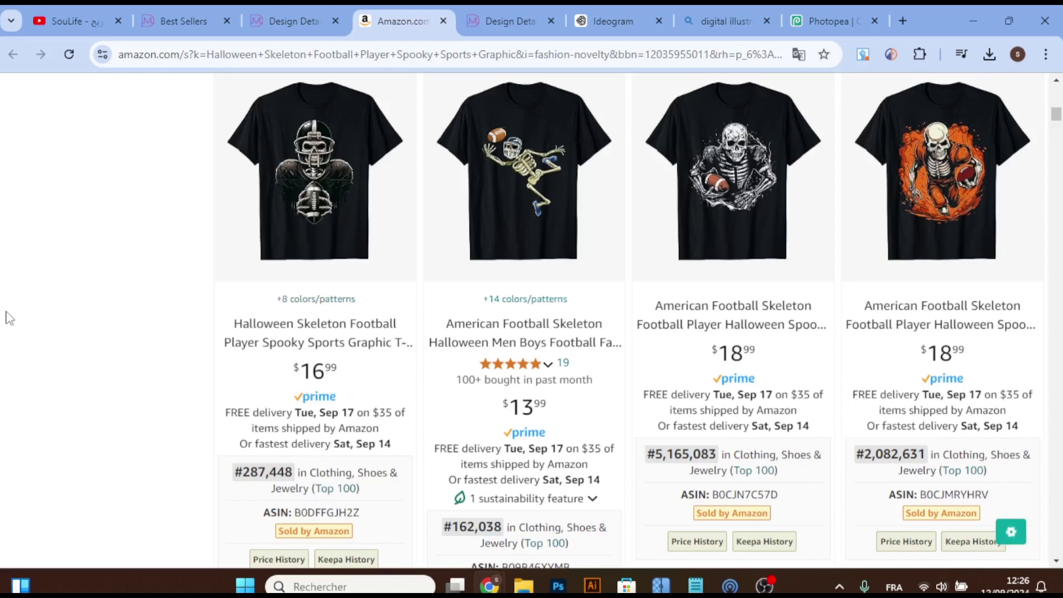
pyautogui.scroll(6, 10, 318)
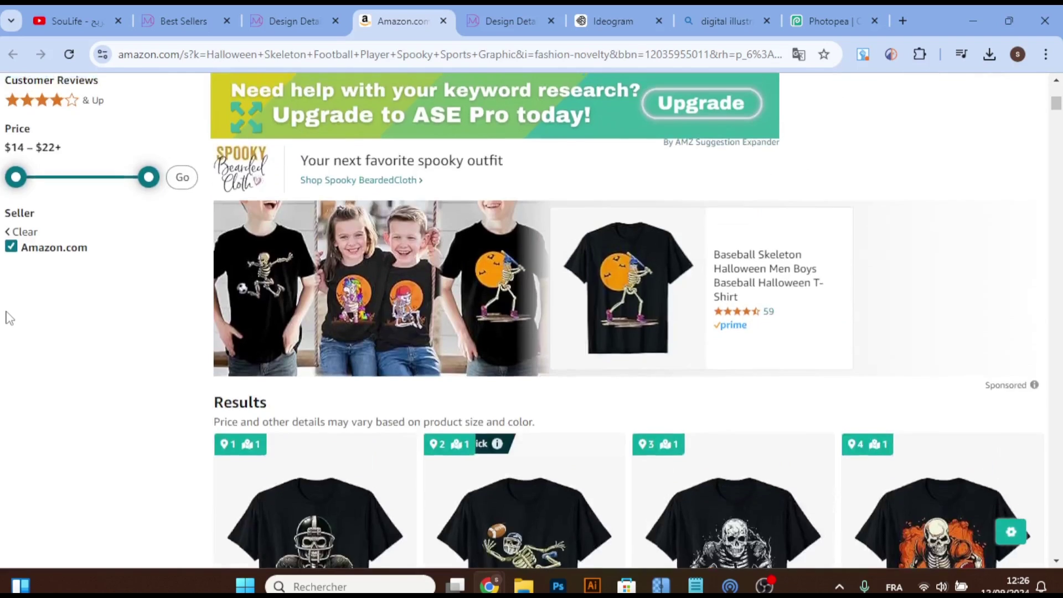
pyautogui.scroll(5, 33, 266)
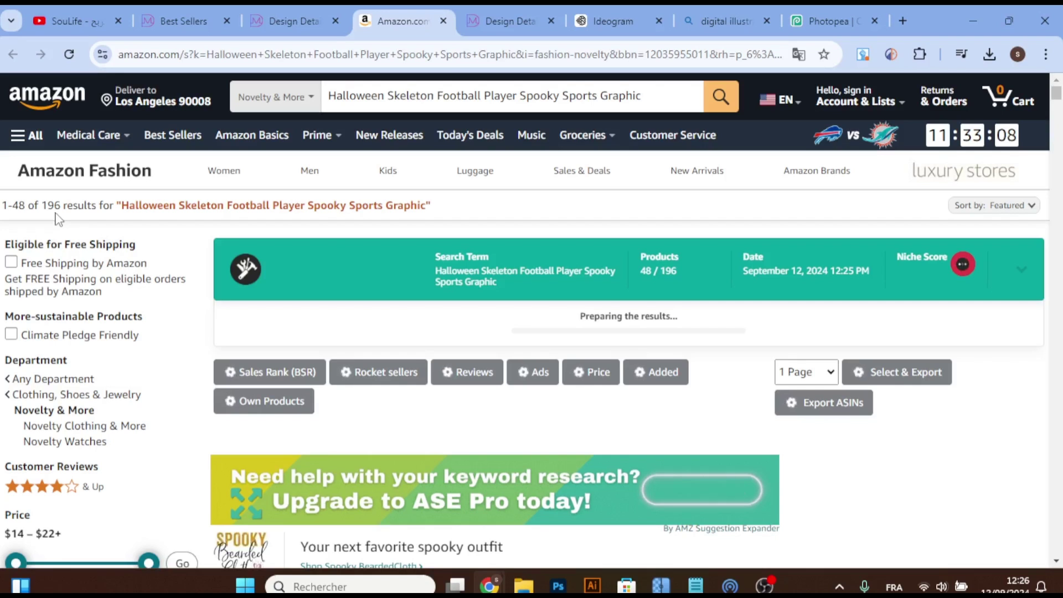
pyautogui.scroll(-2, 219, 182)
pyautogui.scroll(-1, 166, 498)
pyautogui.scroll(-5, 161, 481)
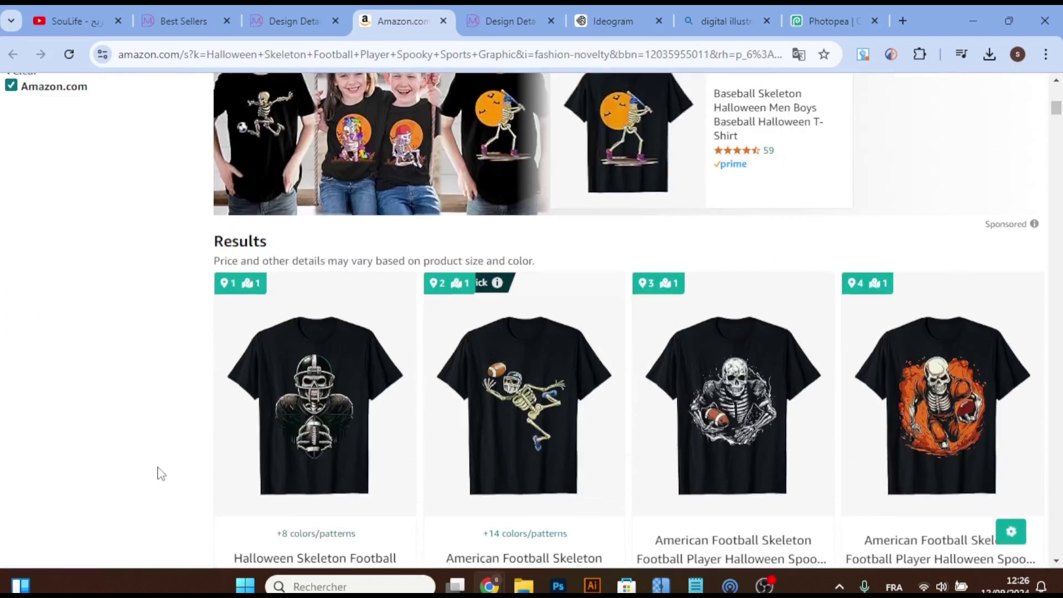
pyautogui.scroll(-3, 158, 473)
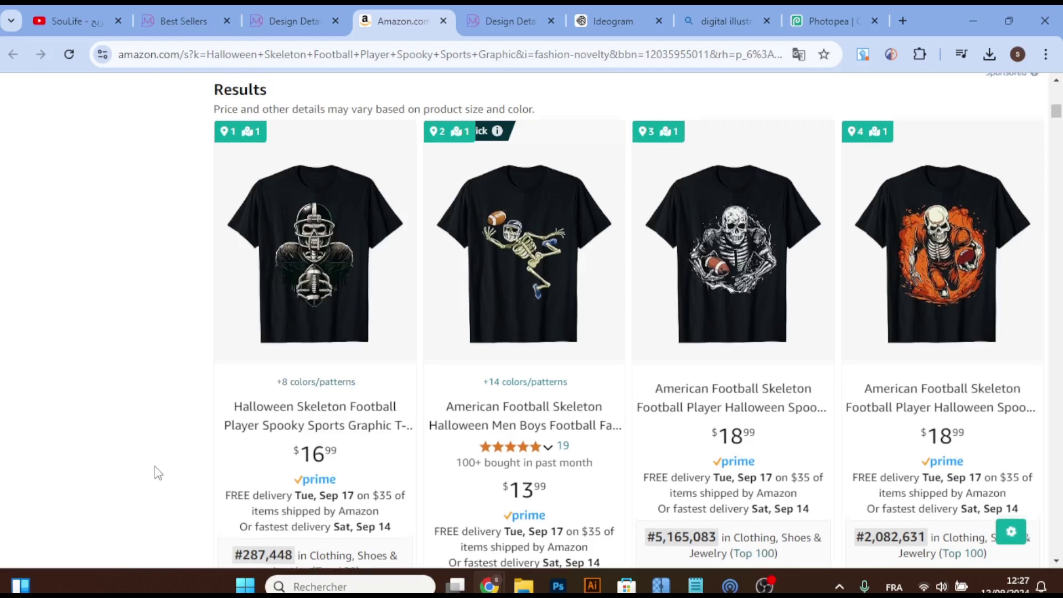
pyautogui.scroll(5, 158, 472)
pyautogui.scroll(1, 158, 472)
pyautogui.scroll(2, 163, 387)
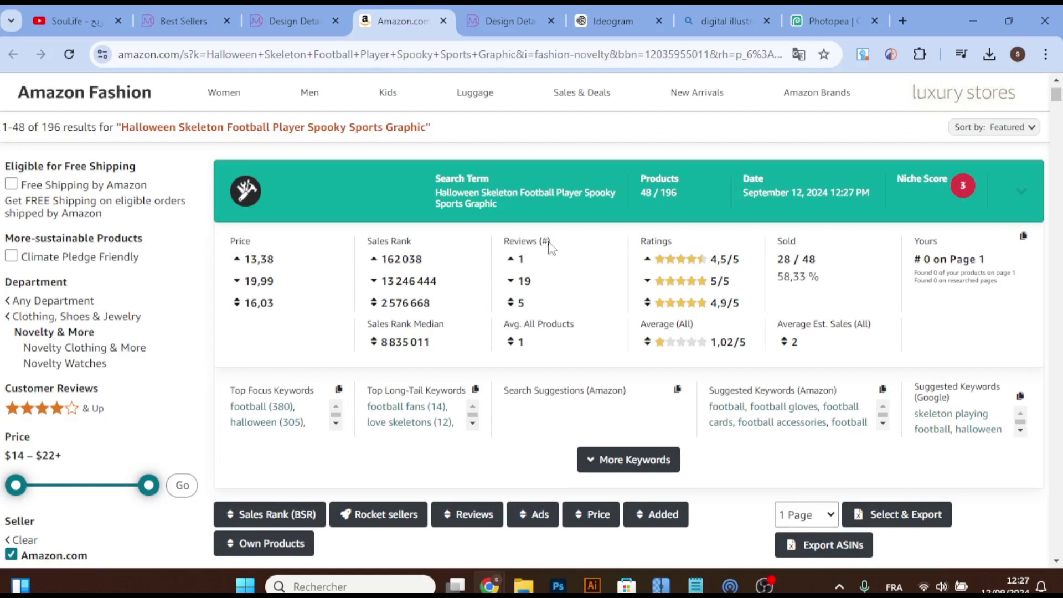
pyautogui.scroll(-5, 318, 335)
pyautogui.scroll(-5, 222, 277)
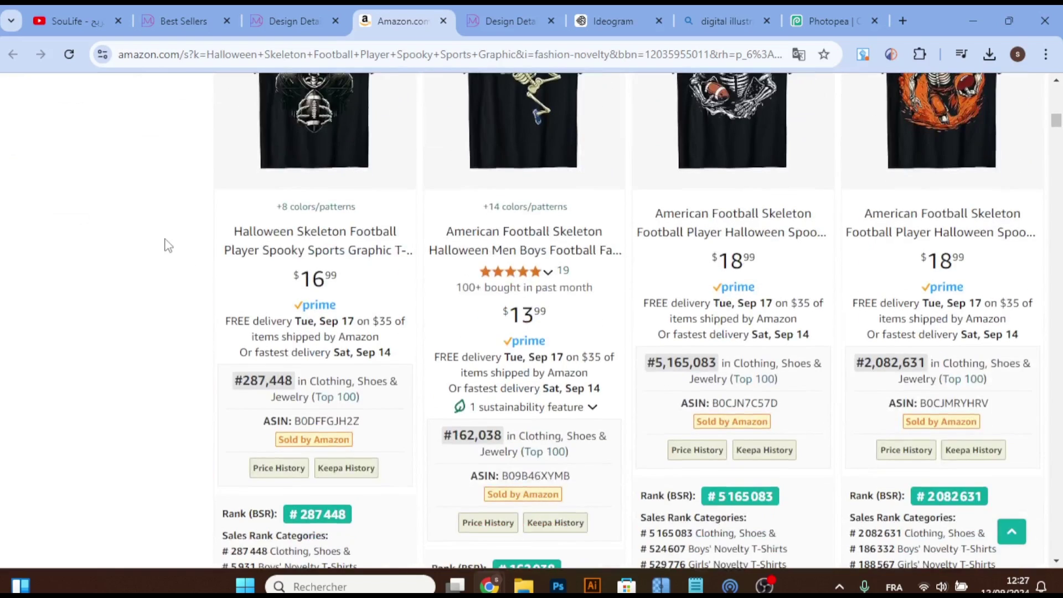
pyautogui.scroll(2, 167, 245)
pyautogui.scroll(1, 168, 245)
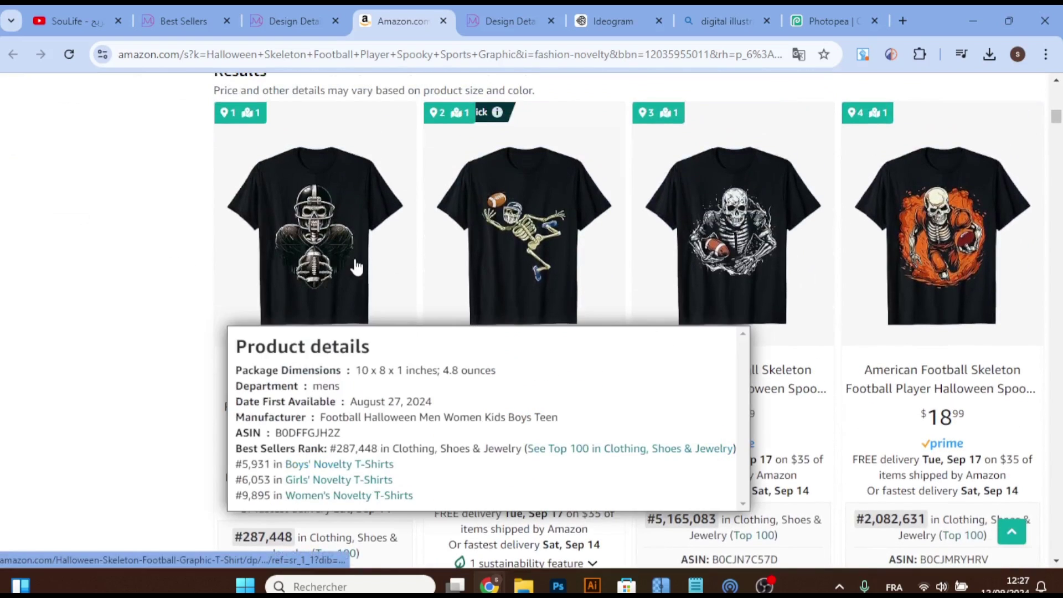
pyautogui.scroll(-1, 246, 282)
pyautogui.scroll(-4, 161, 304)
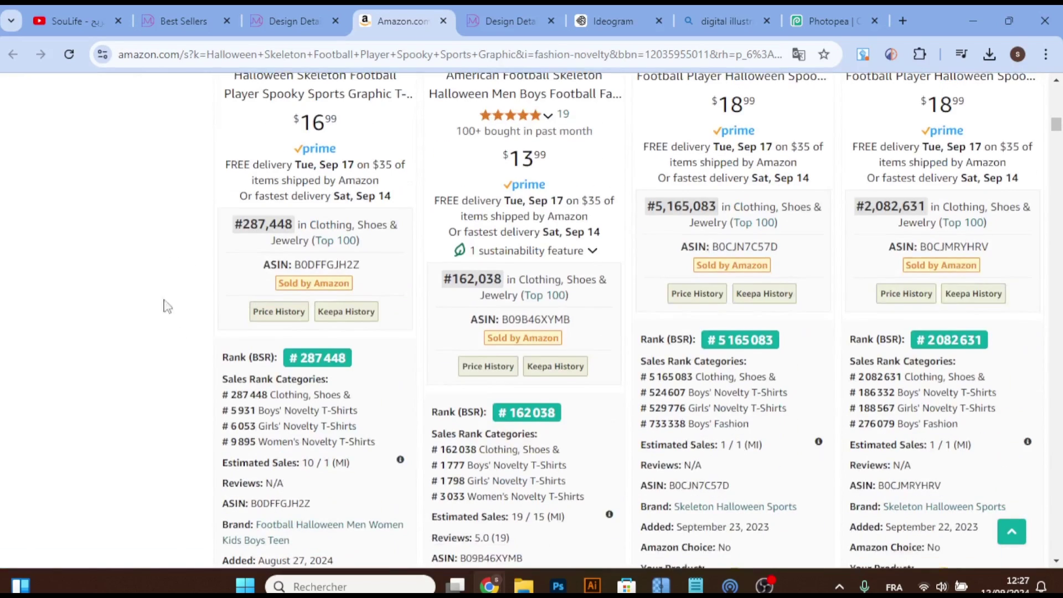
pyautogui.click(192, 22)
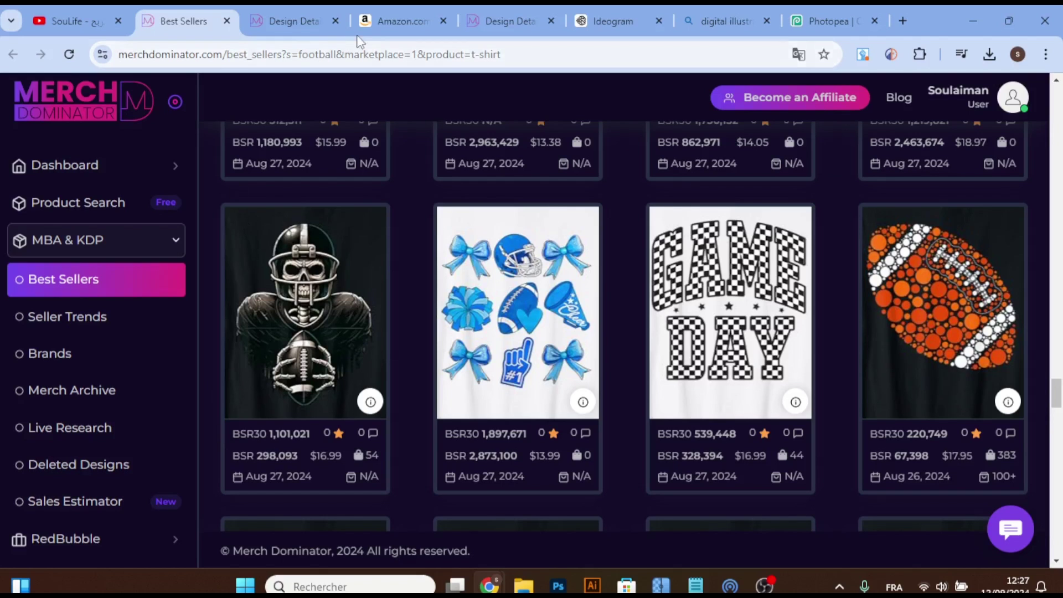
pyautogui.click(380, 15)
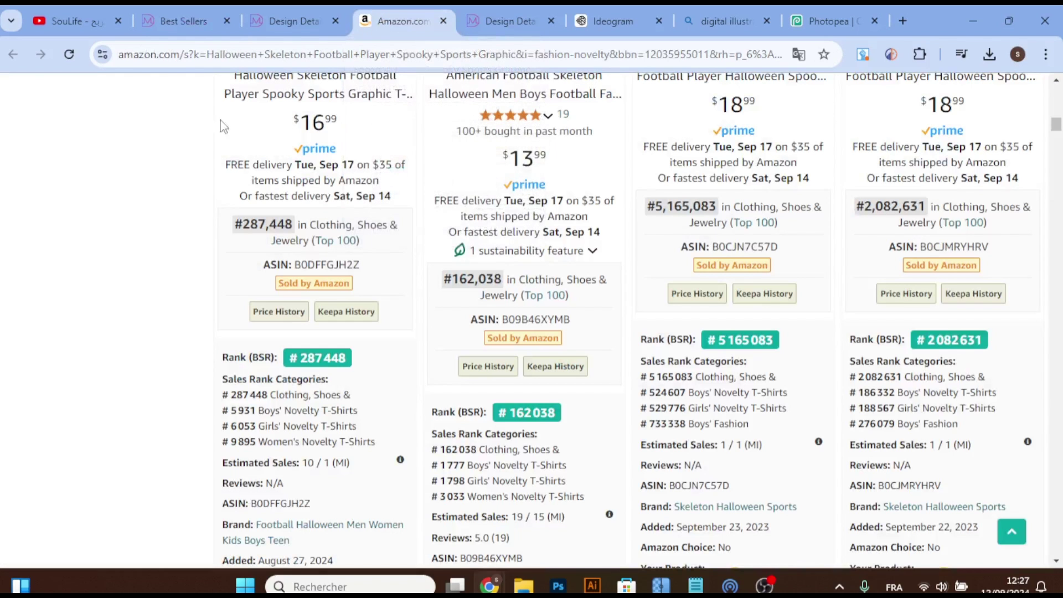
pyautogui.scroll(4, 112, 158)
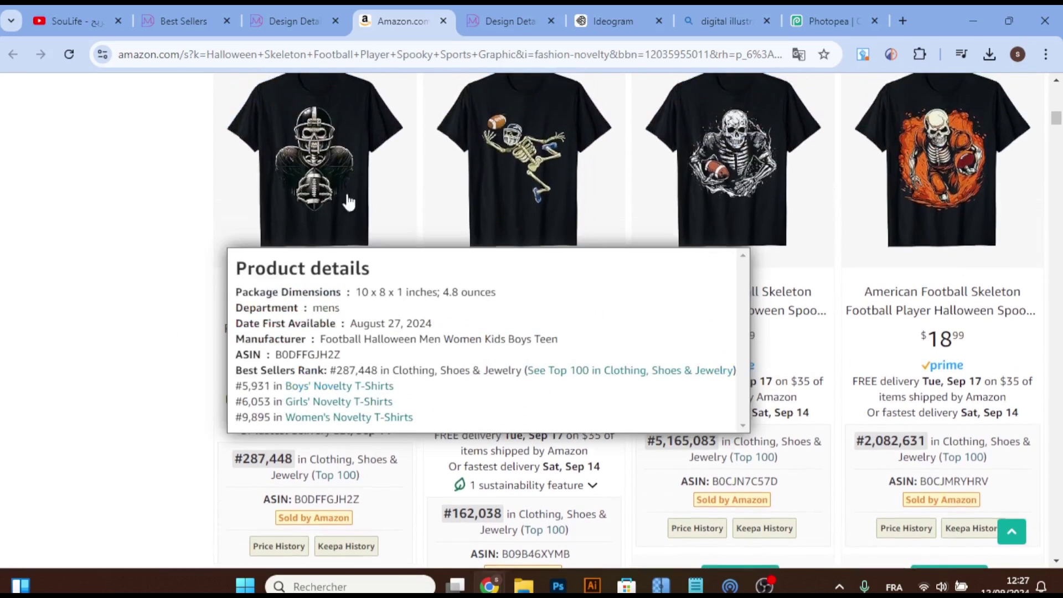
pyautogui.moveTo(523, 161)
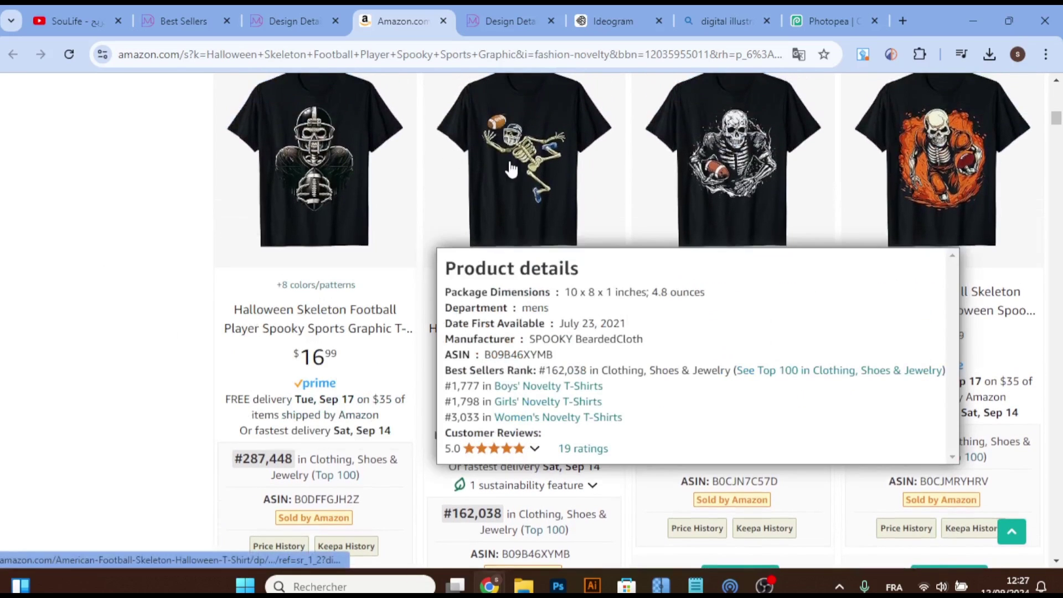
pyautogui.scroll(-1, 171, 382)
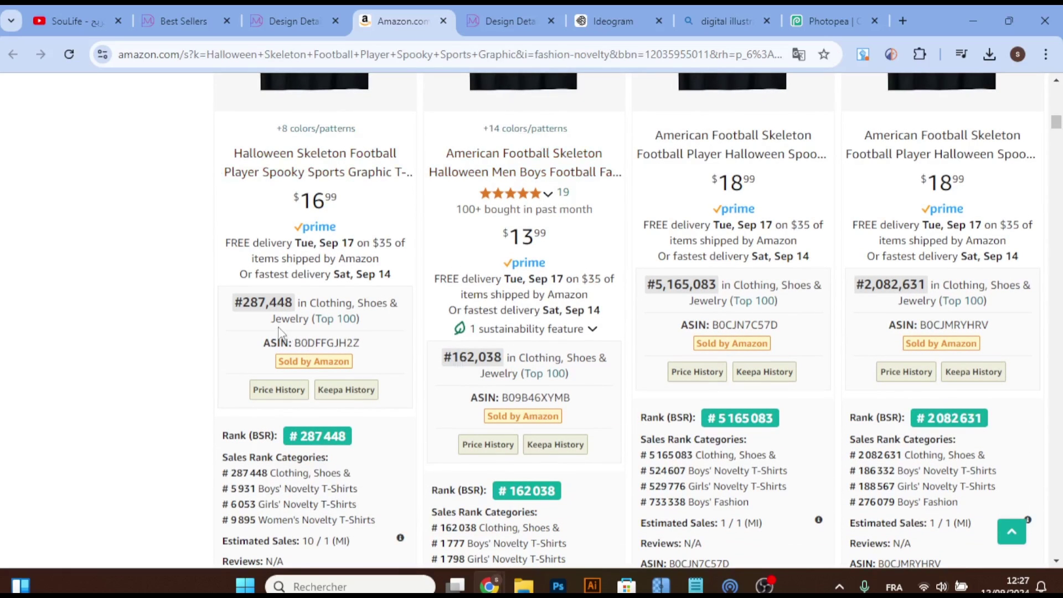
pyautogui.scroll(3, 710, 193)
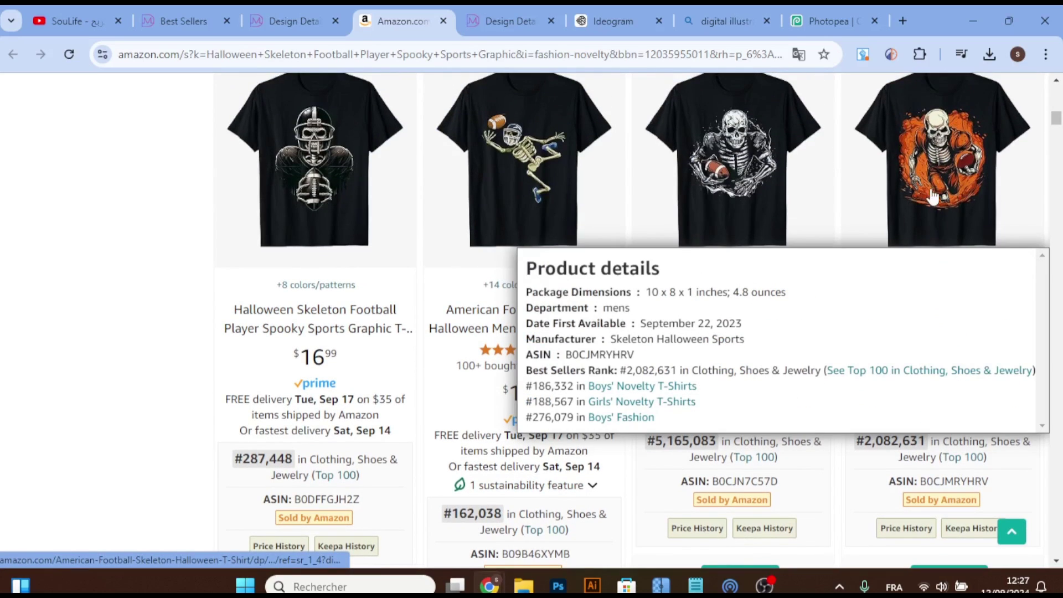
pyautogui.scroll(-5, 931, 197)
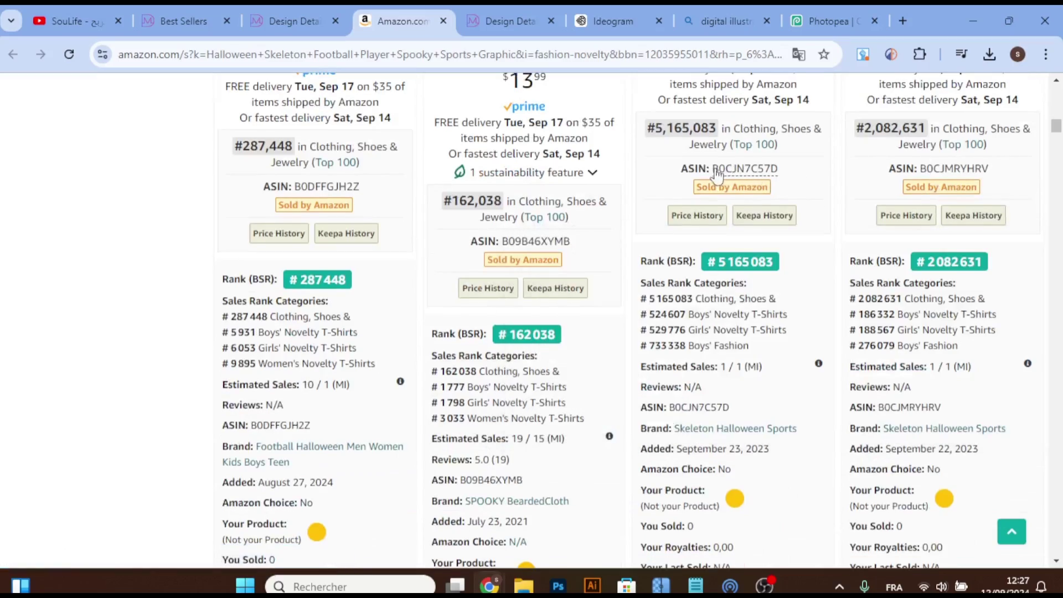
pyautogui.scroll(-5, 714, 177)
pyautogui.scroll(-3, 720, 175)
pyautogui.scroll(-5, 721, 175)
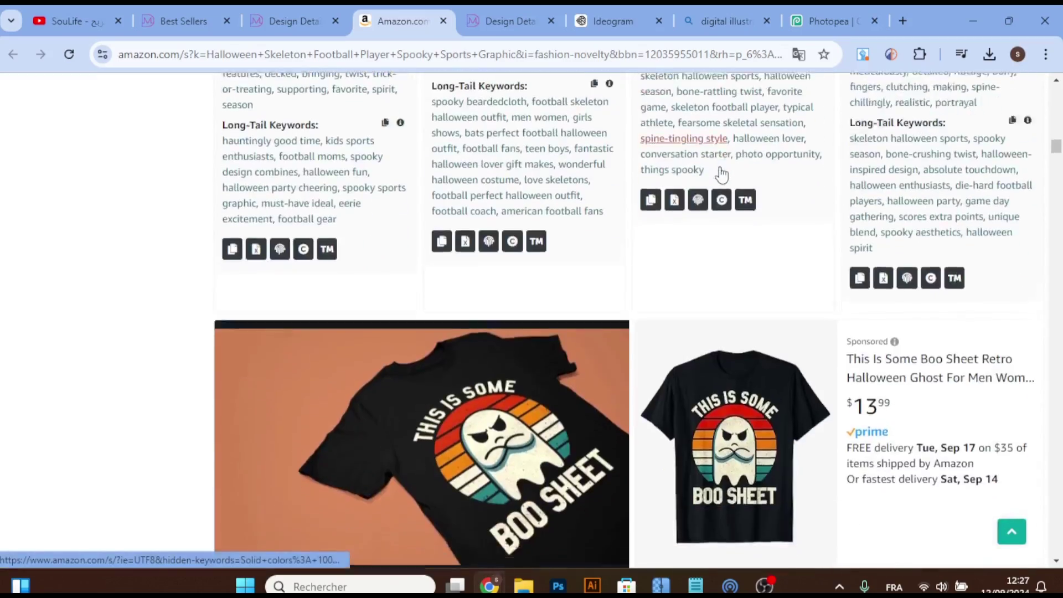
pyautogui.scroll(-4, 721, 175)
pyautogui.scroll(3, 722, 172)
pyautogui.scroll(10, 742, 188)
pyautogui.scroll(4, 742, 188)
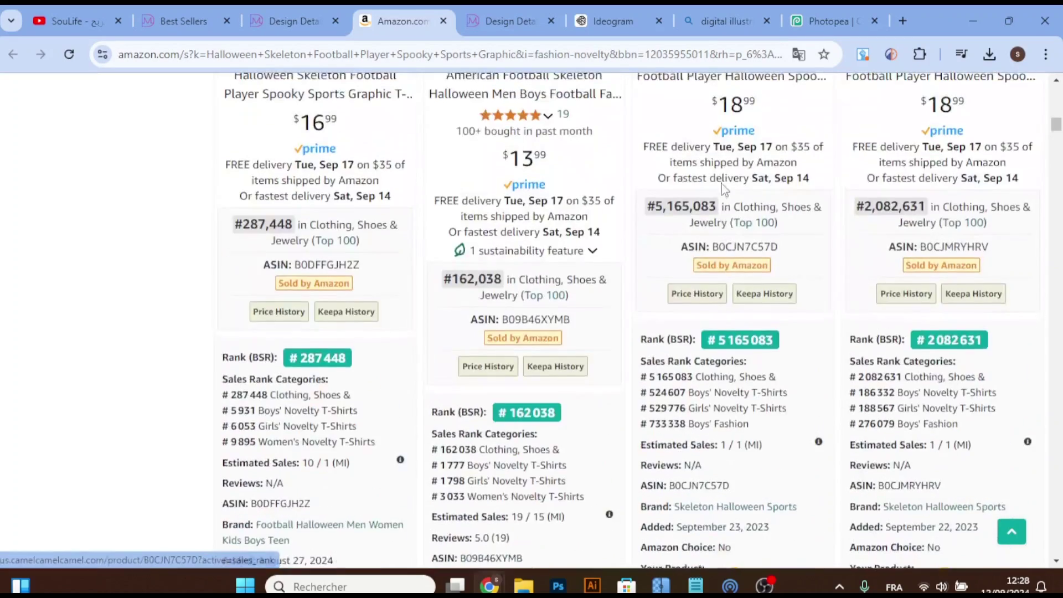
pyautogui.scroll(3, 720, 174)
pyautogui.scroll(1, 720, 175)
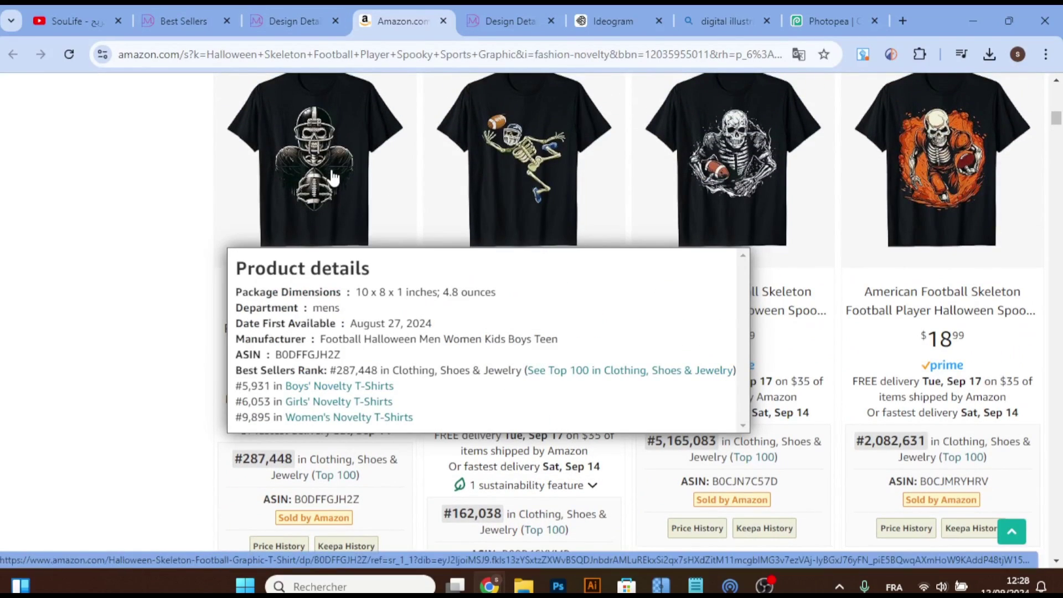
pyautogui.scroll(-5, 160, 254)
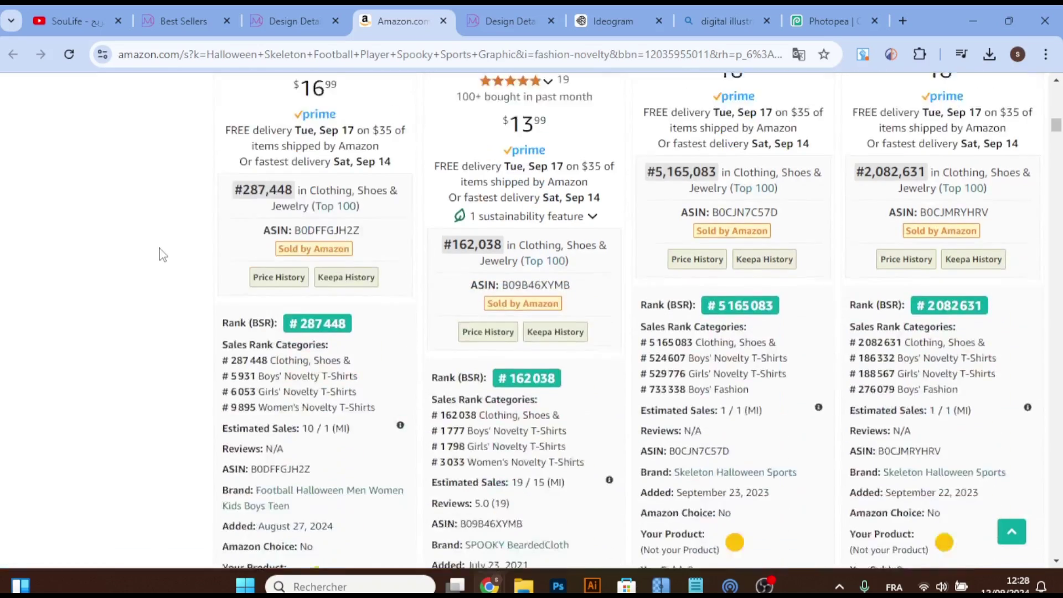
pyautogui.scroll(-5, 160, 254)
pyautogui.scroll(-5, 161, 254)
pyautogui.scroll(-5, 161, 255)
pyautogui.scroll(-3, 161, 255)
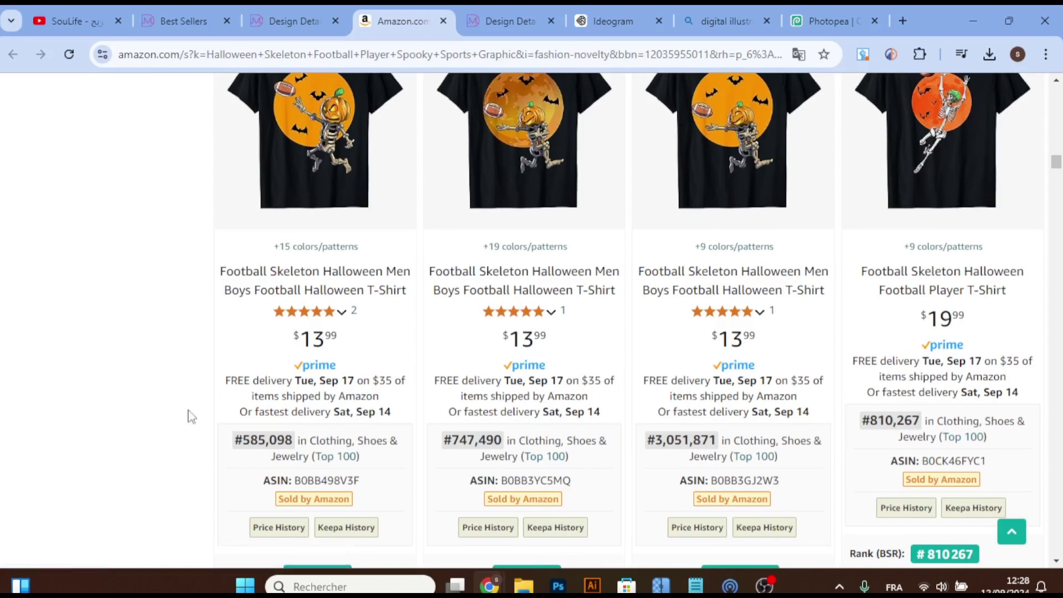
pyautogui.click(1061, 177)
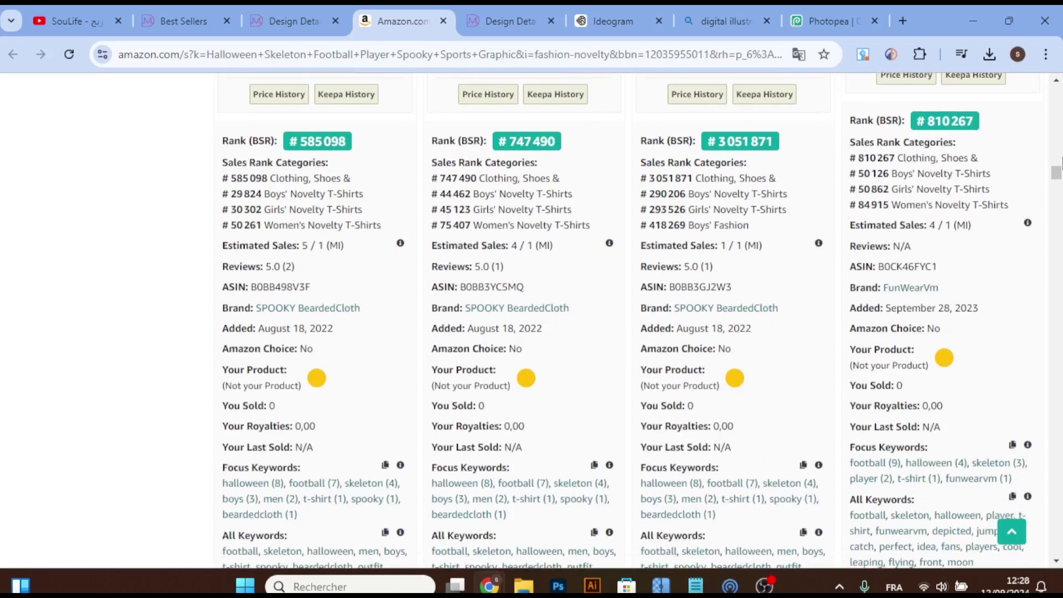
pyautogui.moveTo(1056, 172); pyautogui.dragTo(1058, 89)
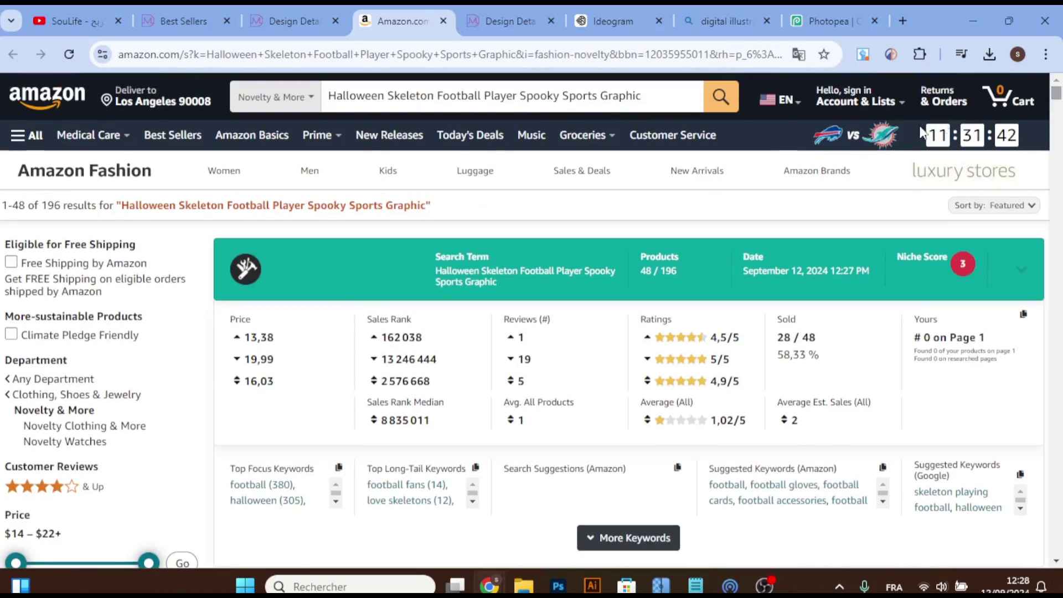
pyautogui.scroll(-1, 351, 190)
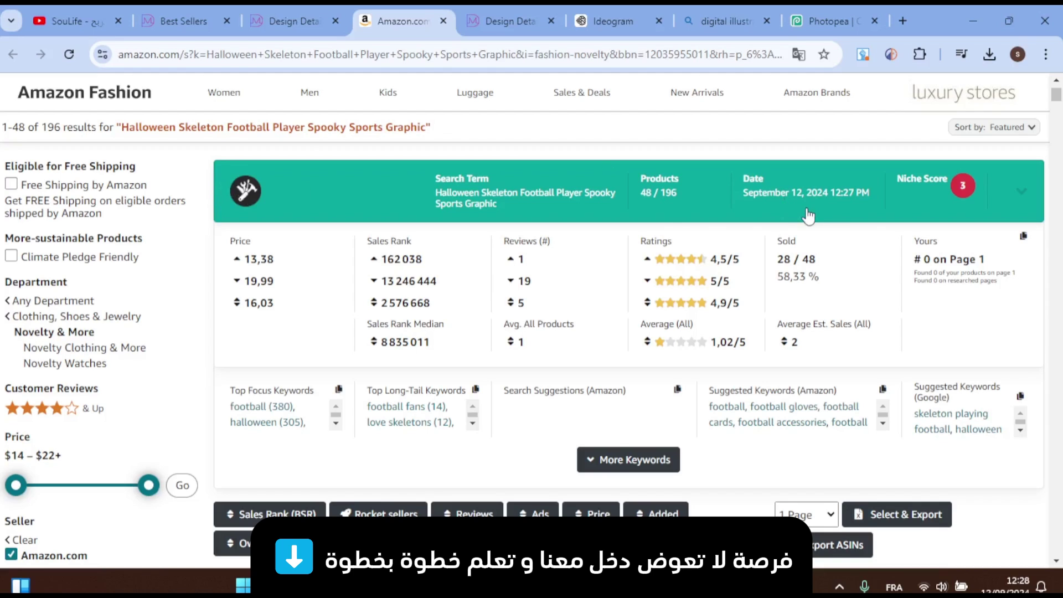
pyautogui.scroll(-2, 682, 206)
pyautogui.scroll(-1, 682, 207)
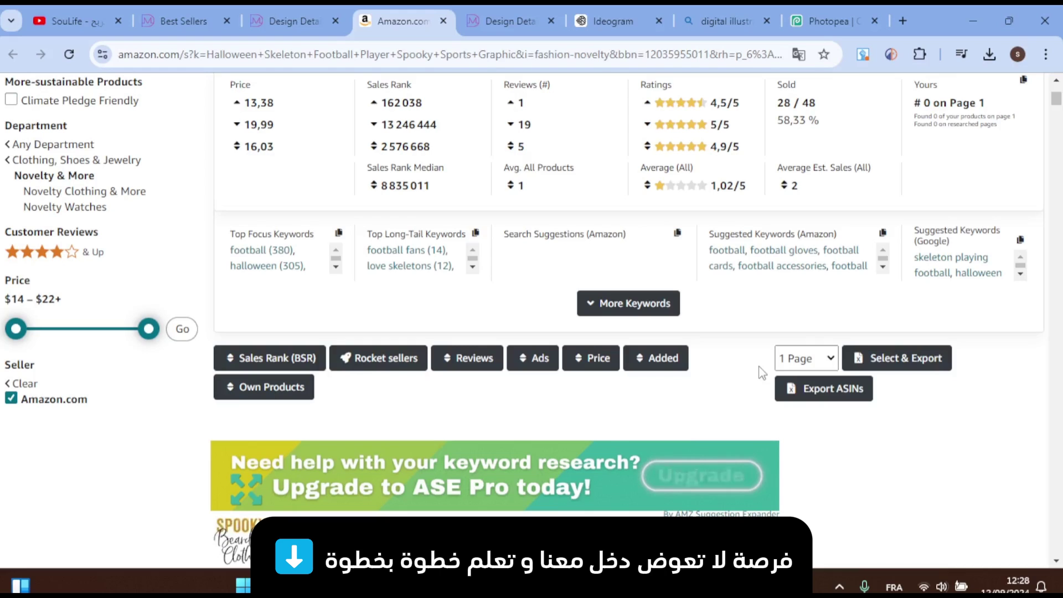
pyautogui.click(804, 365)
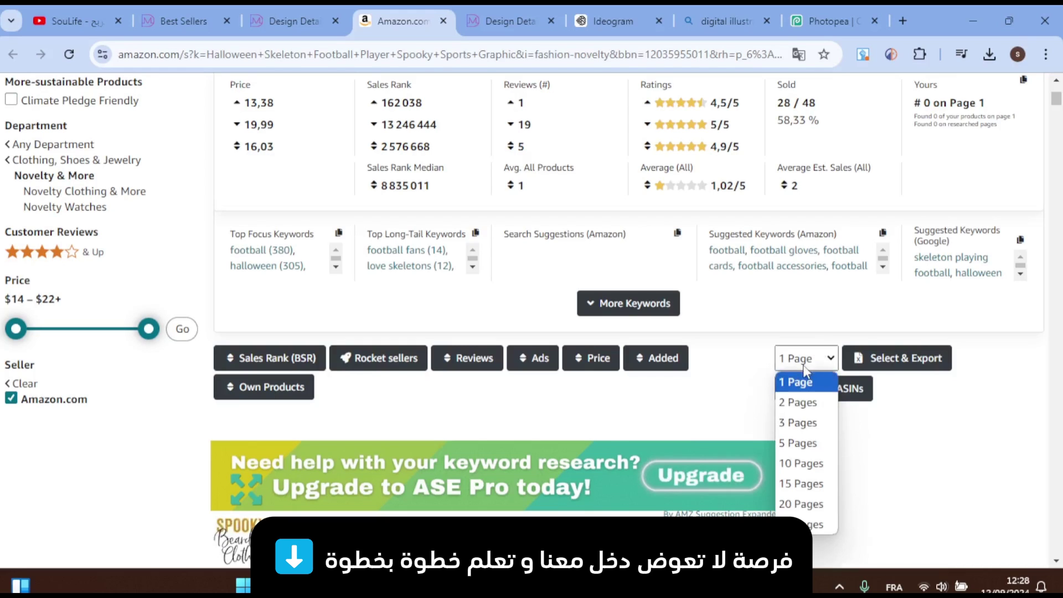
pyautogui.click(748, 369)
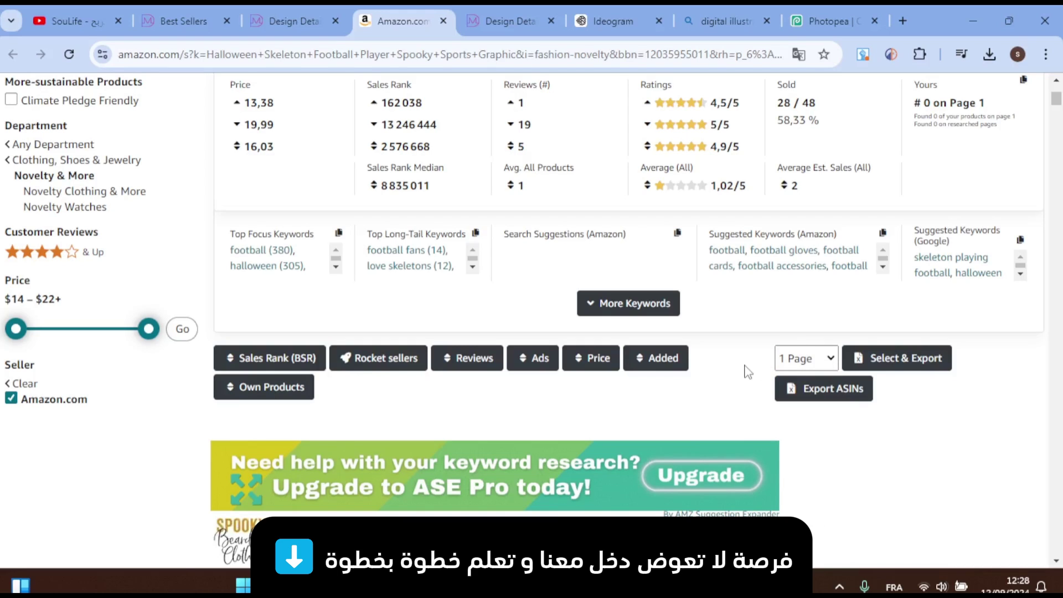
pyautogui.scroll(1, 748, 372)
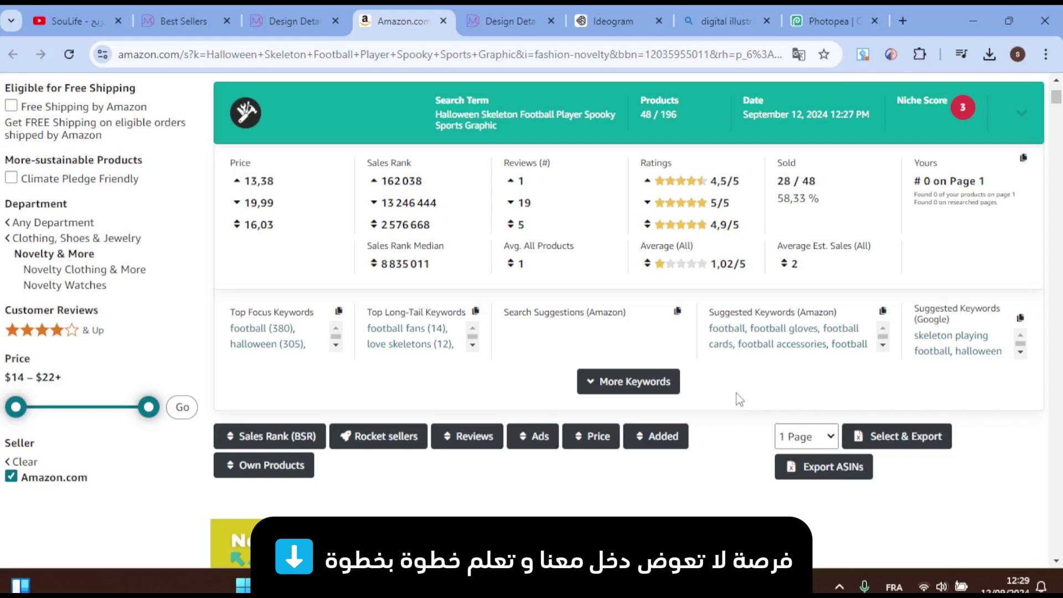
pyautogui.click(807, 436)
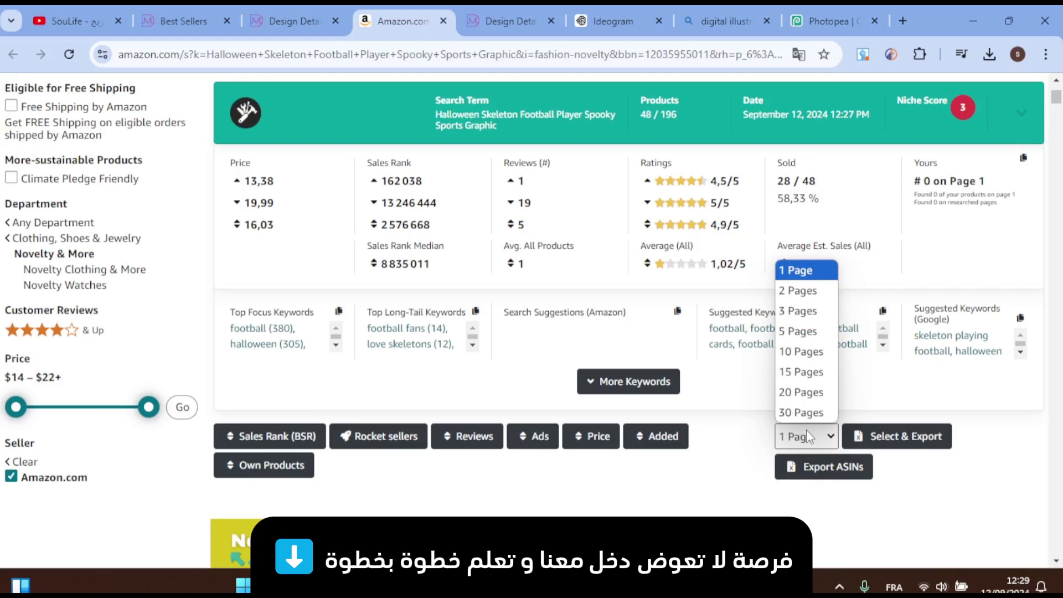
pyautogui.click(741, 454)
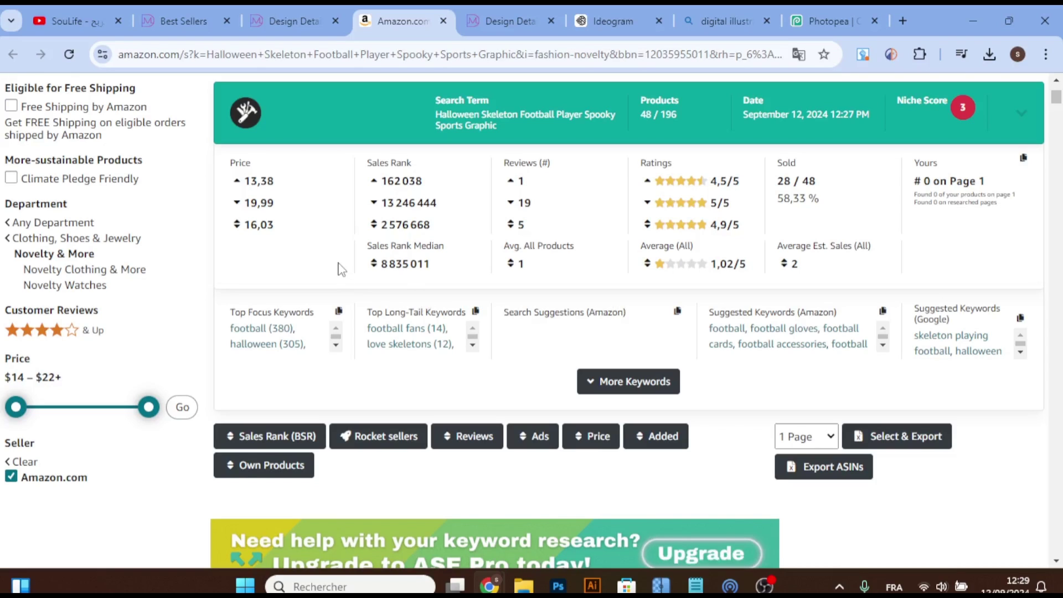
# Step: Scroll the Amazon results to the AMZ Suggestion Expander keyword-analysis panel
pyautogui.moveTo(365, 163); pyautogui.dragTo(415, 158)
pyautogui.click(356, 186)
pyautogui.scroll(-10, 320, 349)
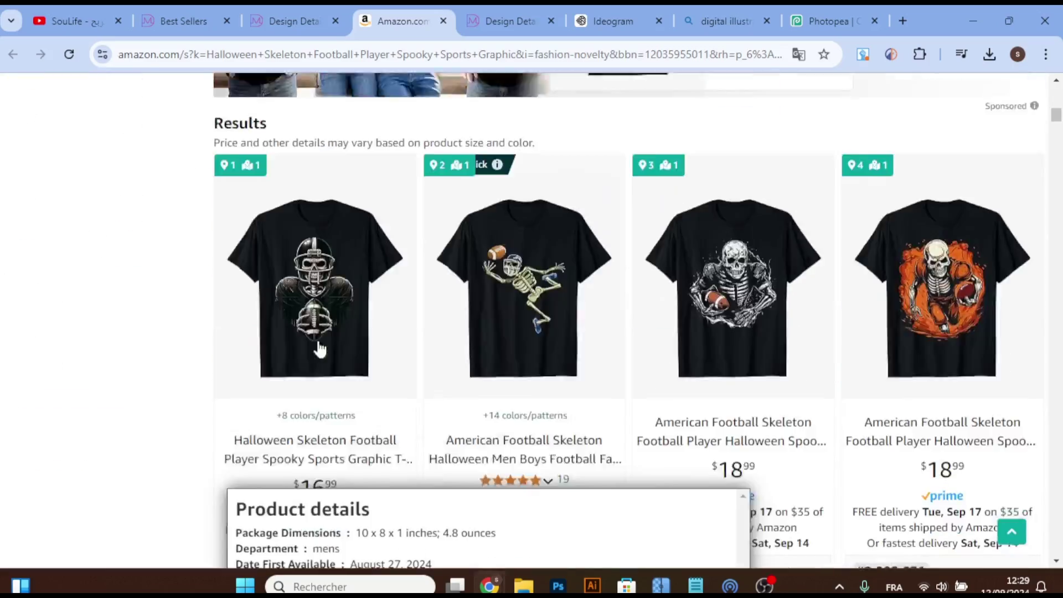
pyautogui.scroll(-5, 320, 349)
pyautogui.scroll(5, 320, 349)
pyautogui.scroll(6, 310, 332)
pyautogui.scroll(-9, 310, 314)
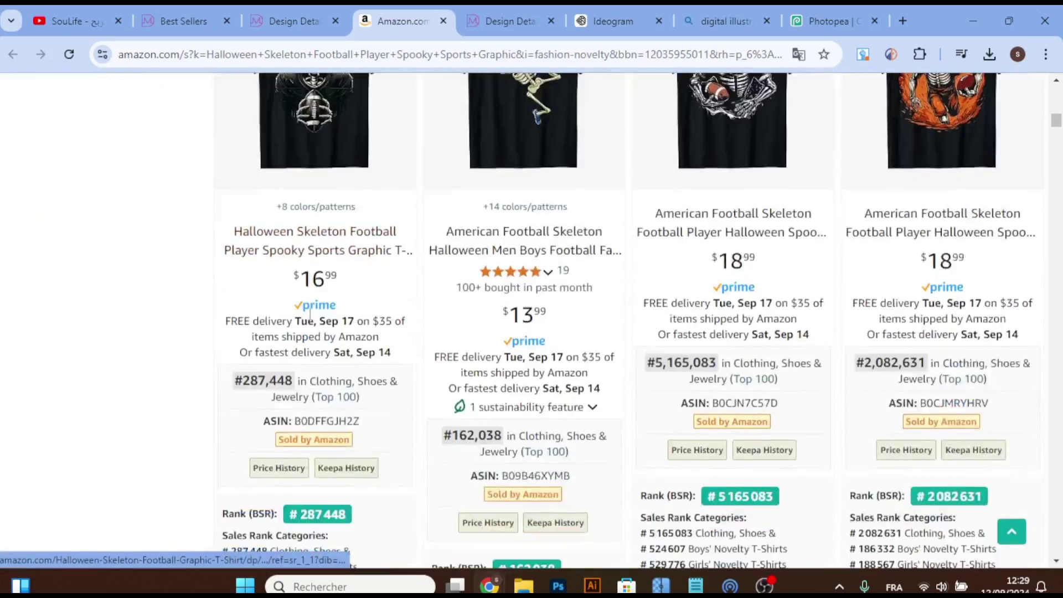
pyautogui.scroll(5, 361, 268)
pyautogui.scroll(1, 290, 268)
pyautogui.scroll(12, 310, 268)
pyautogui.scroll(-3, 329, 265)
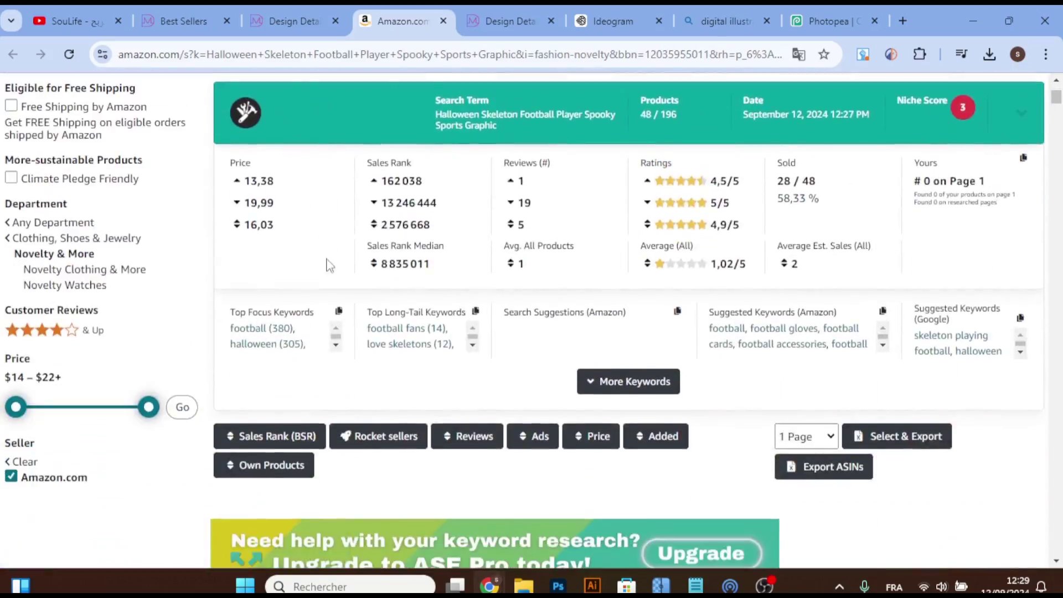
# Step: Inspect the 2 576 668 sales rank figure and page-count choice, then return to Design Details
pyautogui.moveTo(381, 227); pyautogui.dragTo(435, 226)
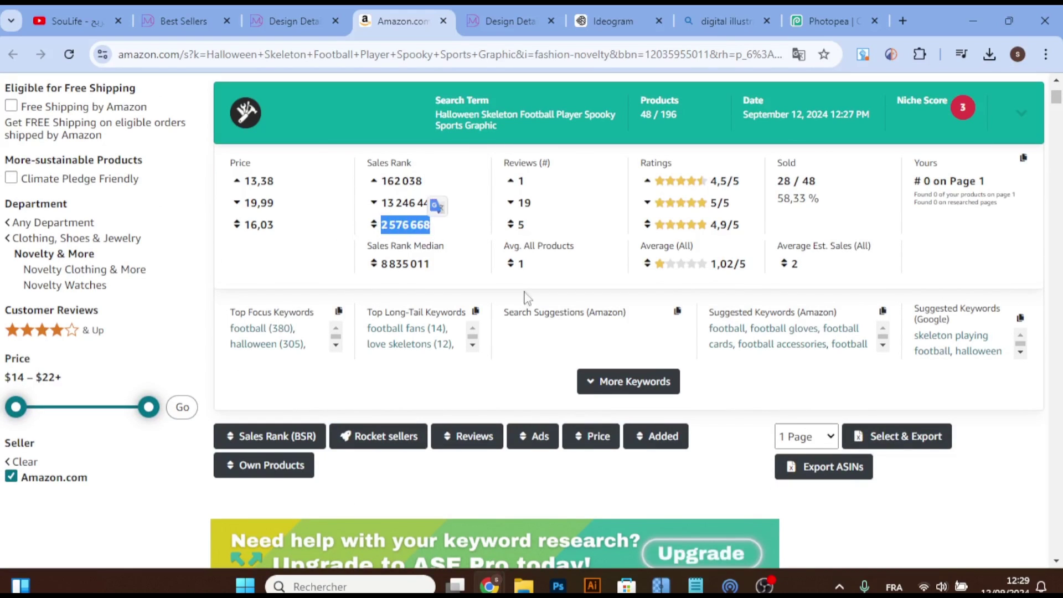
pyautogui.click(782, 438)
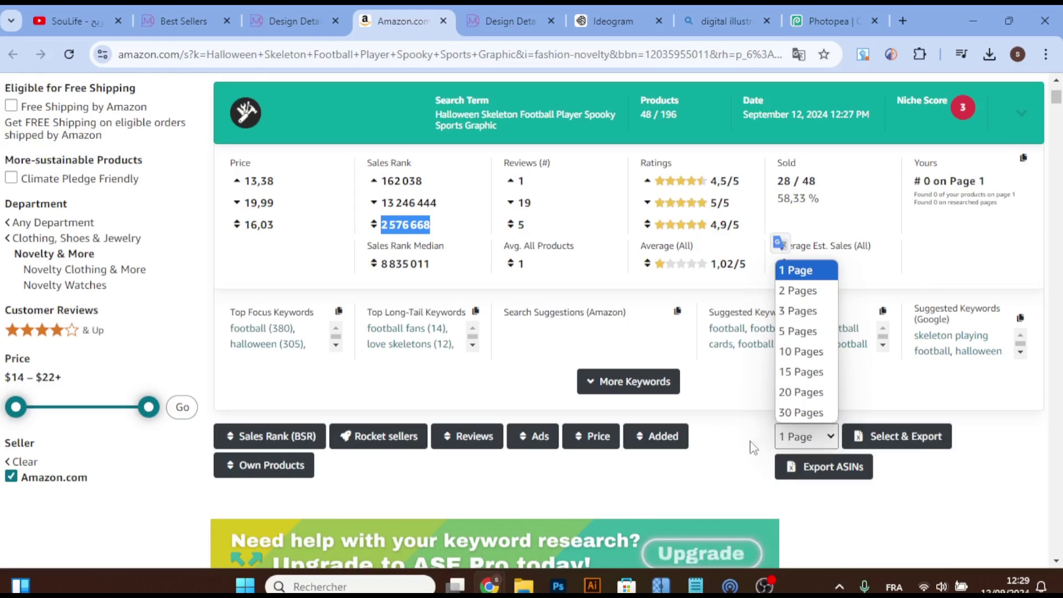
pyautogui.click(753, 446)
pyautogui.moveTo(384, 226); pyautogui.dragTo(437, 237)
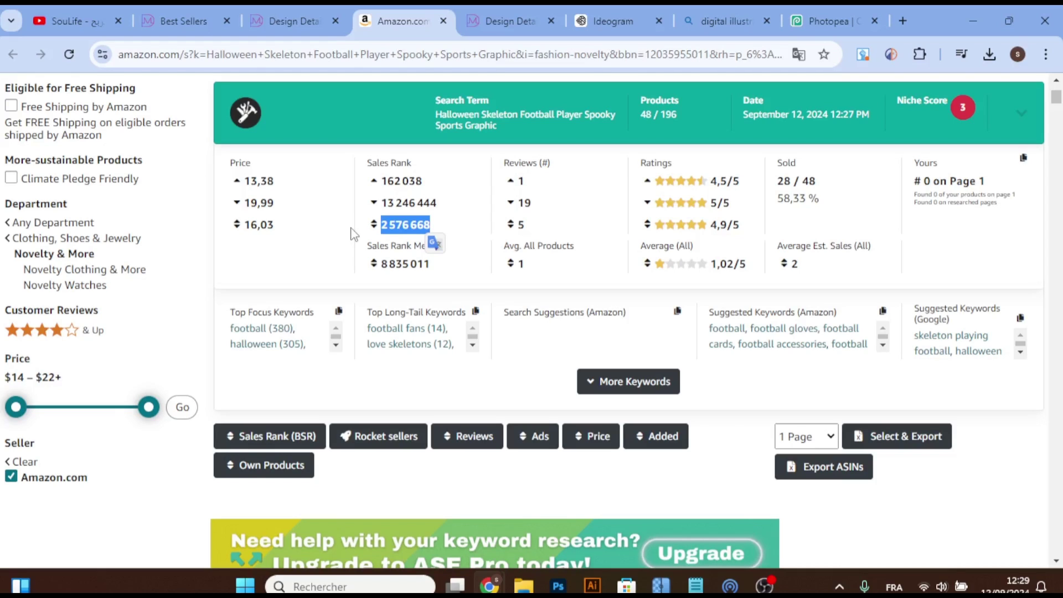
pyautogui.click(351, 233)
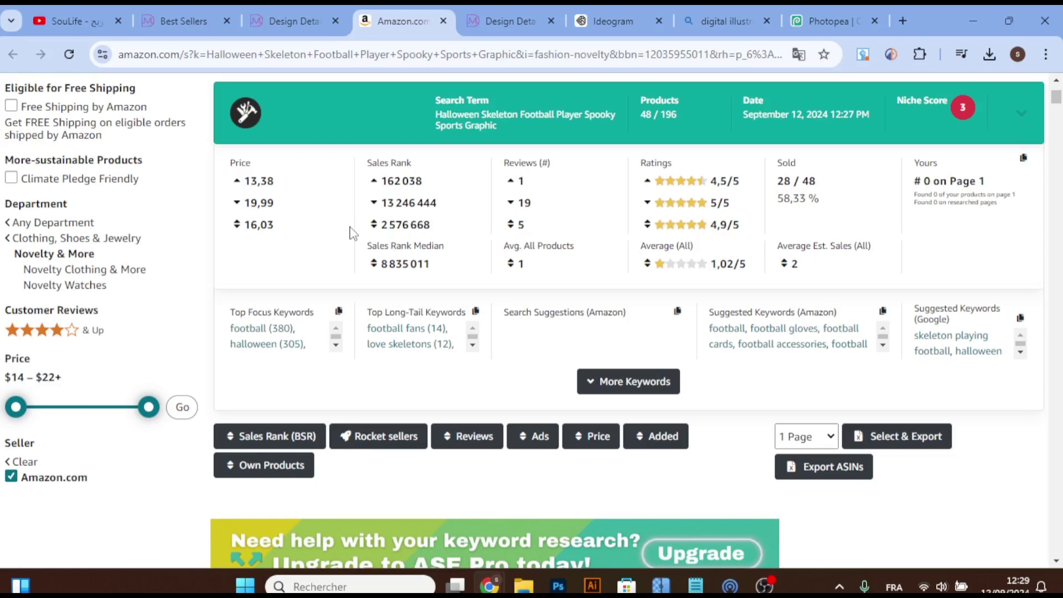
pyautogui.hotkey('ctrl', 'shift', 'Tab')
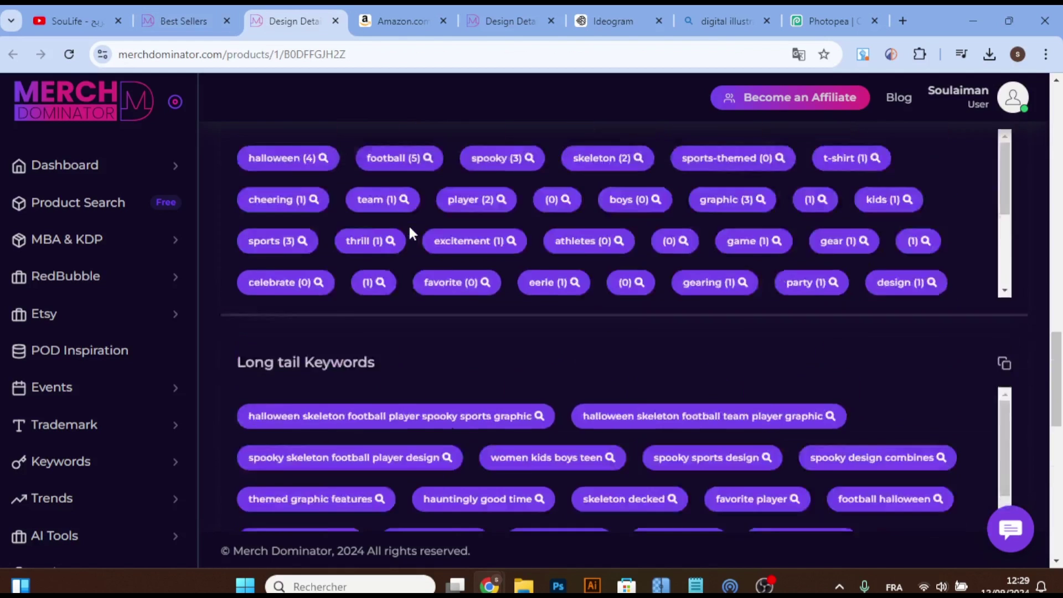
# Step: Scroll to the top of the skeleton shirt's Design Details, then go back to the Amazon results
pyautogui.scroll(8, 407, 224)
pyautogui.scroll(7, 407, 224)
pyautogui.click(410, 232)
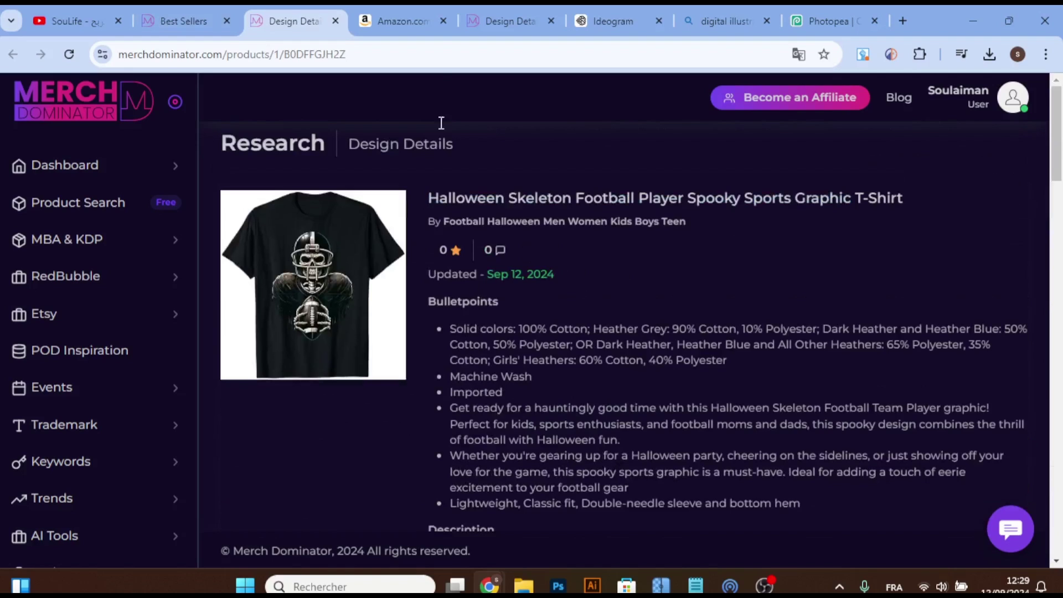
pyautogui.click(410, 22)
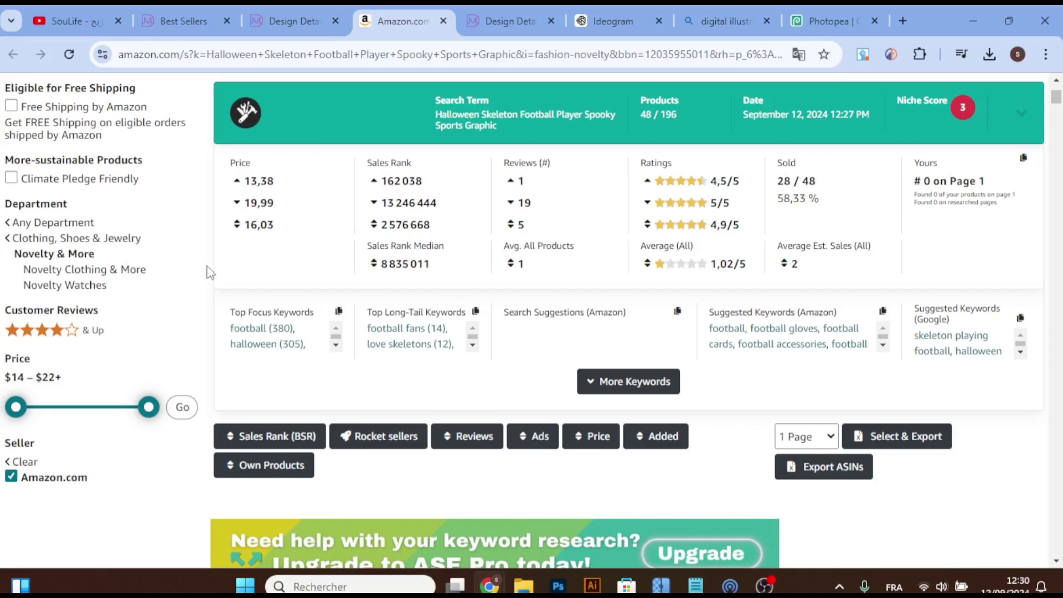
pyautogui.moveTo(381, 228); pyautogui.dragTo(433, 228)
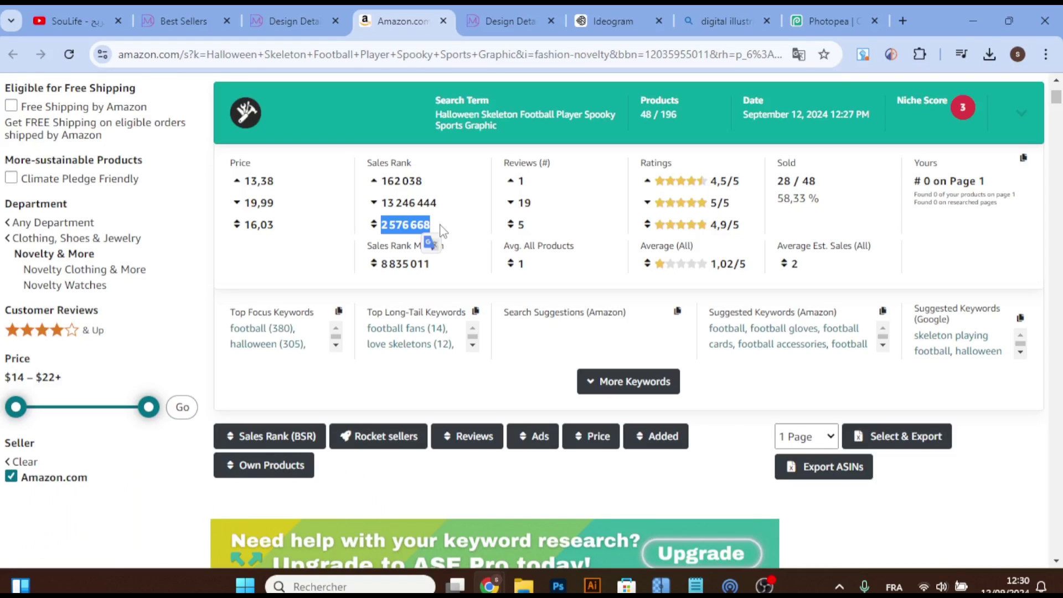
pyautogui.click(206, 266)
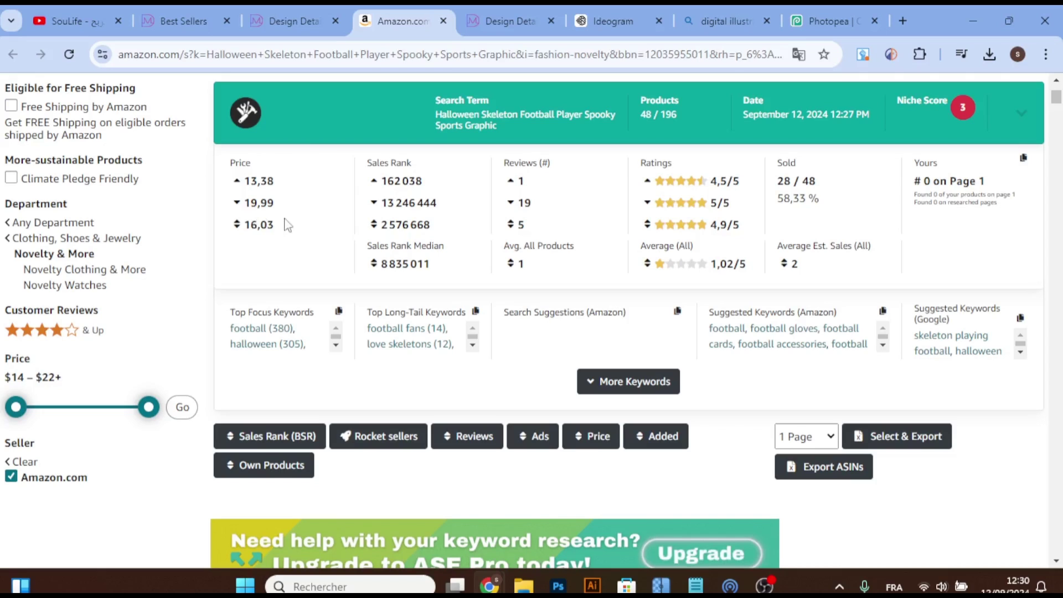
pyautogui.doubleClick(252, 223)
pyautogui.click(280, 264)
pyautogui.moveTo(244, 224); pyautogui.dragTo(277, 228)
pyautogui.click(312, 250)
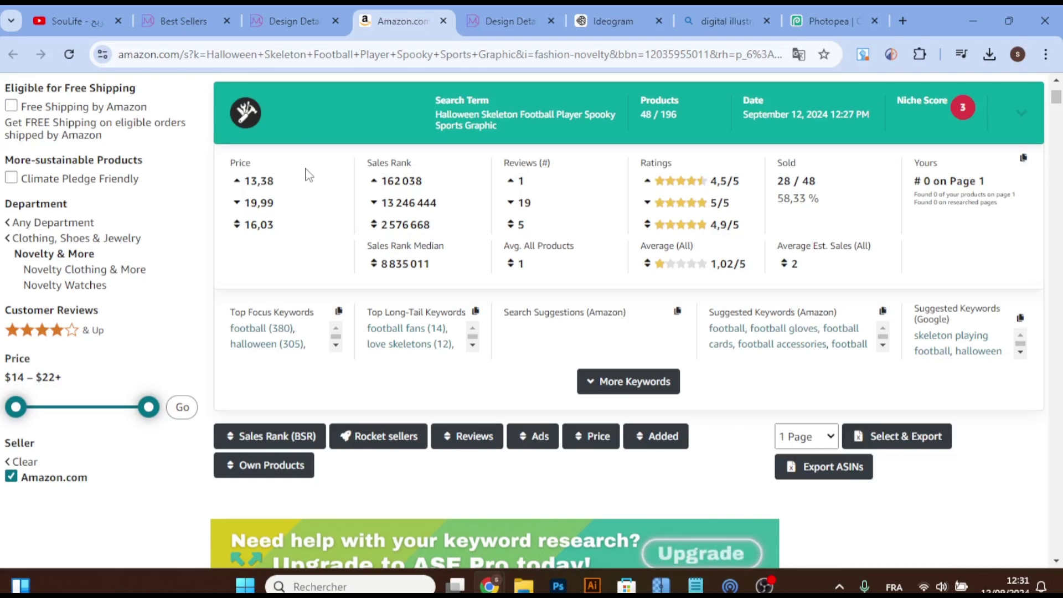
pyautogui.scroll(-1, 274, 366)
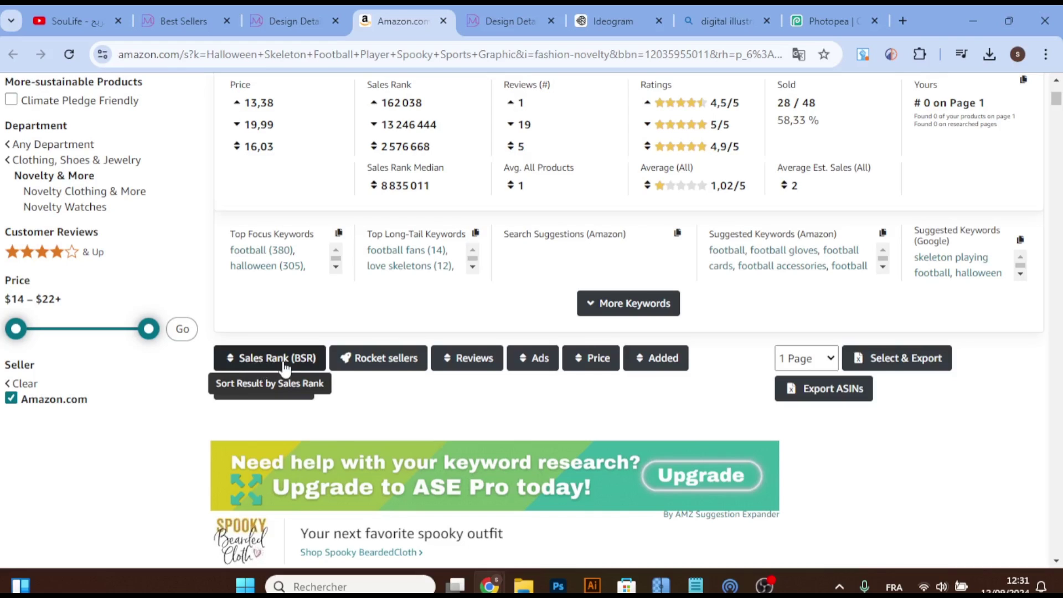
# Step: Sort the Amazon skeleton football results by Sales Rank (BSR) and check the top shirts
pyautogui.click(254, 366)
pyautogui.scroll(-4, 514, 313)
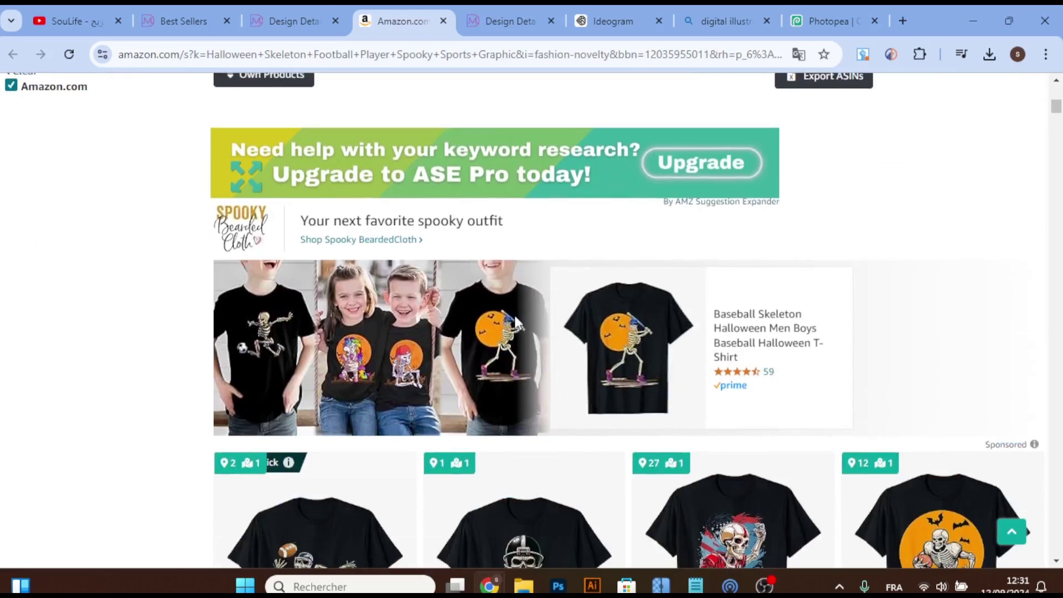
pyautogui.scroll(-4, 515, 321)
pyautogui.scroll(-3, 521, 344)
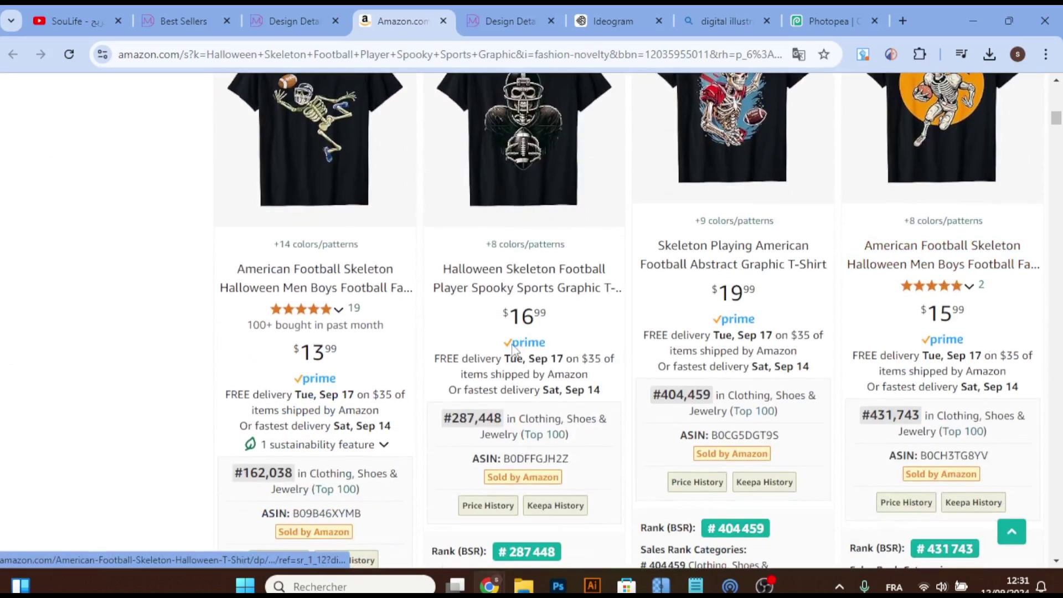
pyautogui.scroll(3, 294, 194)
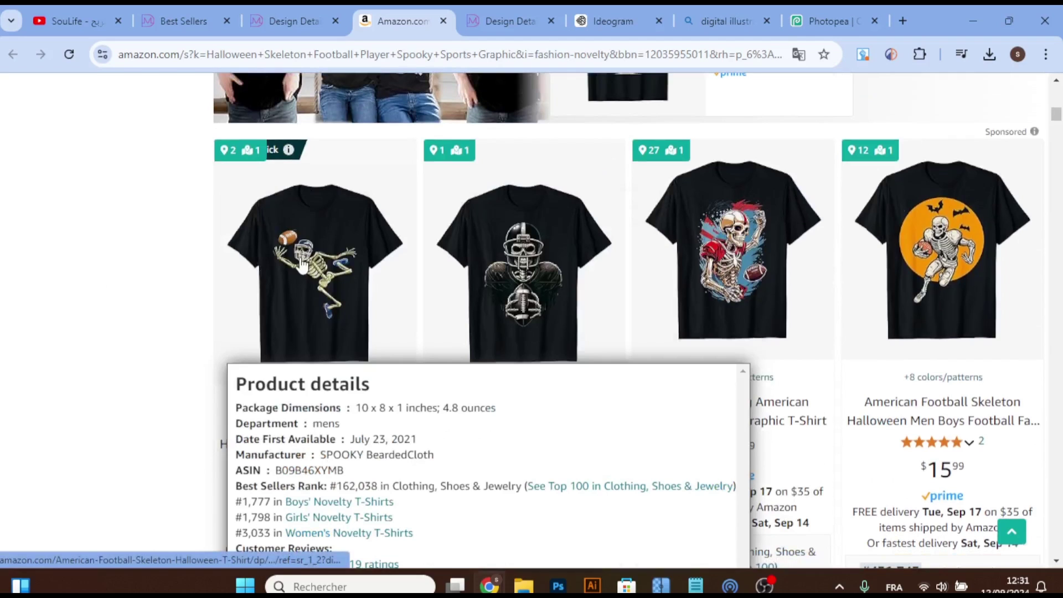
pyautogui.moveTo(524, 257)
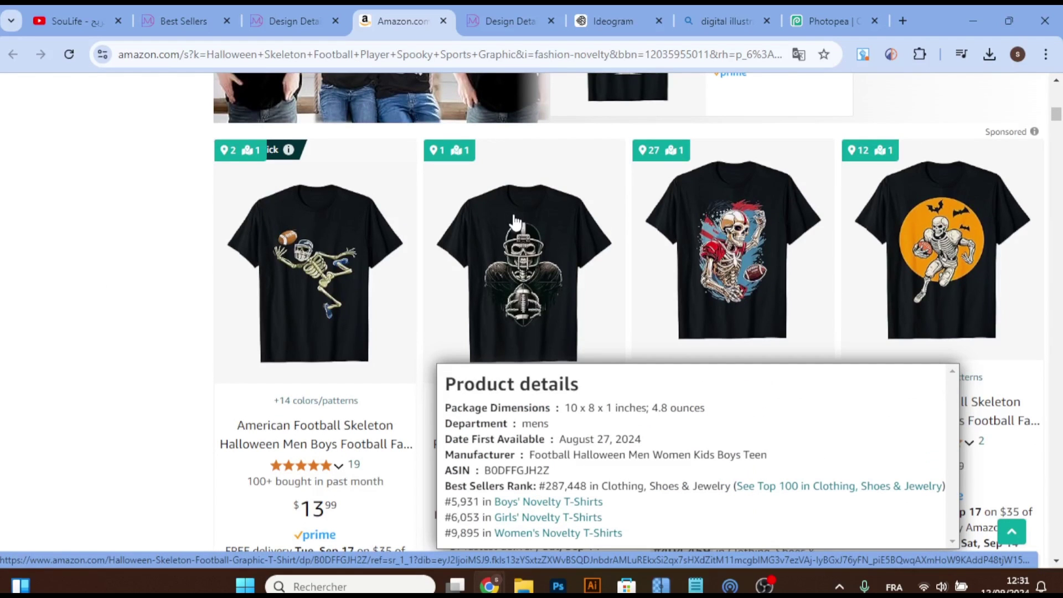
pyautogui.scroll(-1, 514, 221)
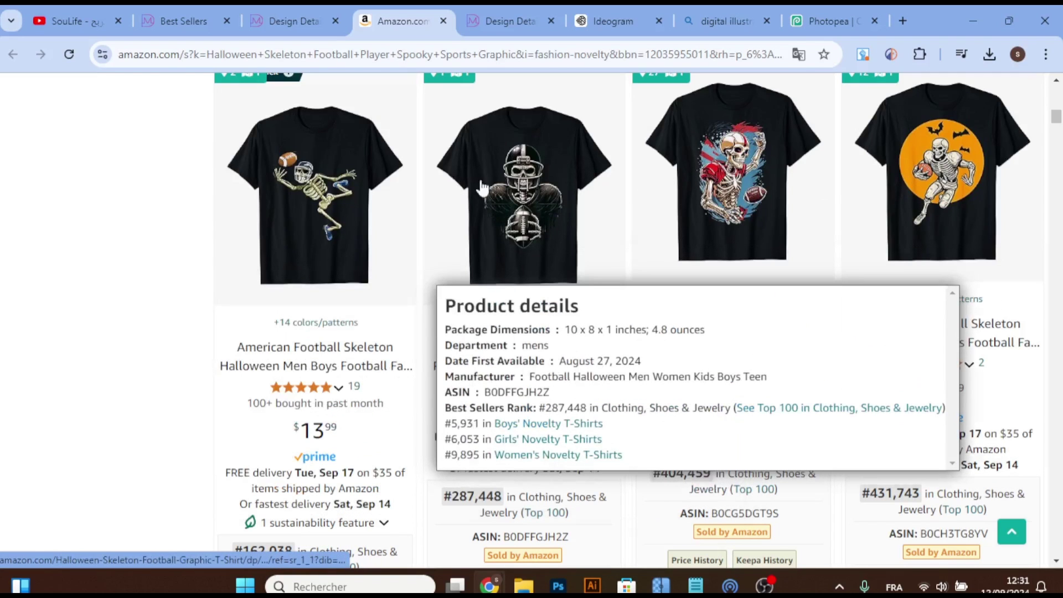
# Step: Scroll through the sorted product grid and check the Sold figure out of 48
pyautogui.scroll(-3, 203, 188)
pyautogui.scroll(-7, 193, 178)
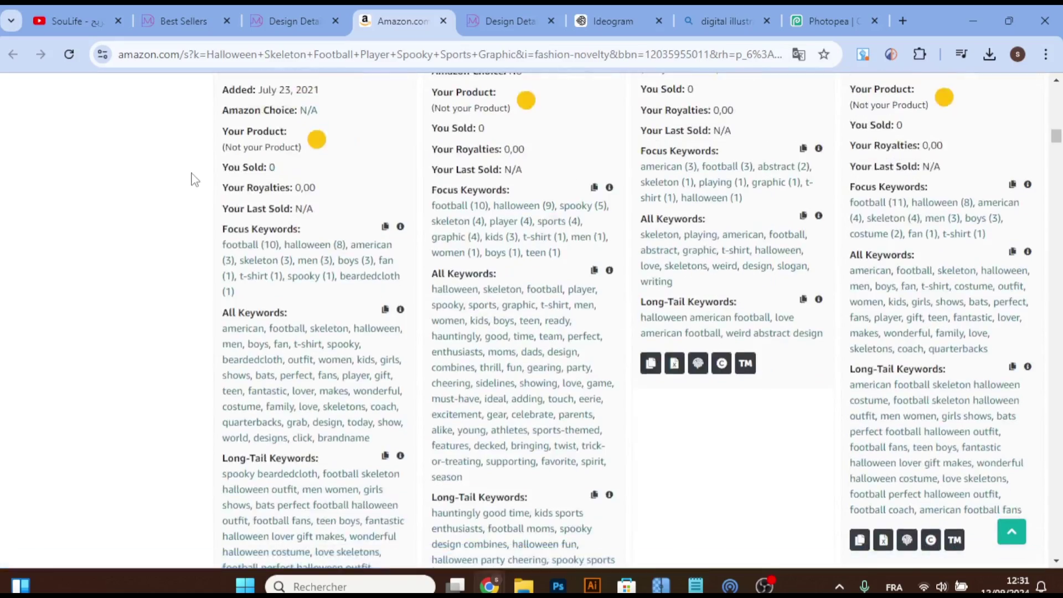
pyautogui.scroll(-10, 193, 178)
pyautogui.scroll(2, 191, 179)
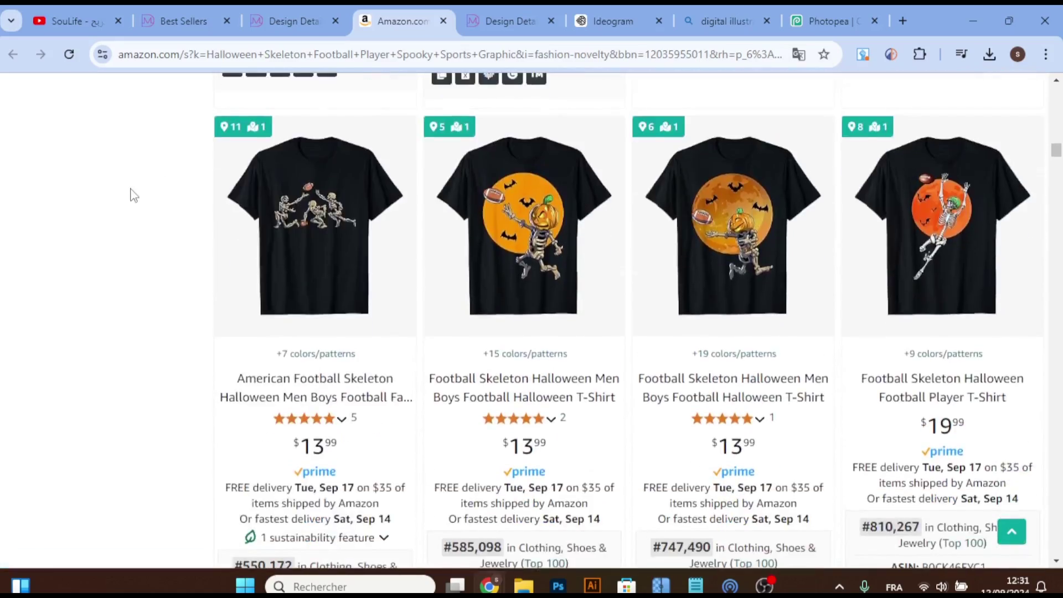
pyautogui.scroll(-5, 133, 195)
pyautogui.scroll(-3, 133, 195)
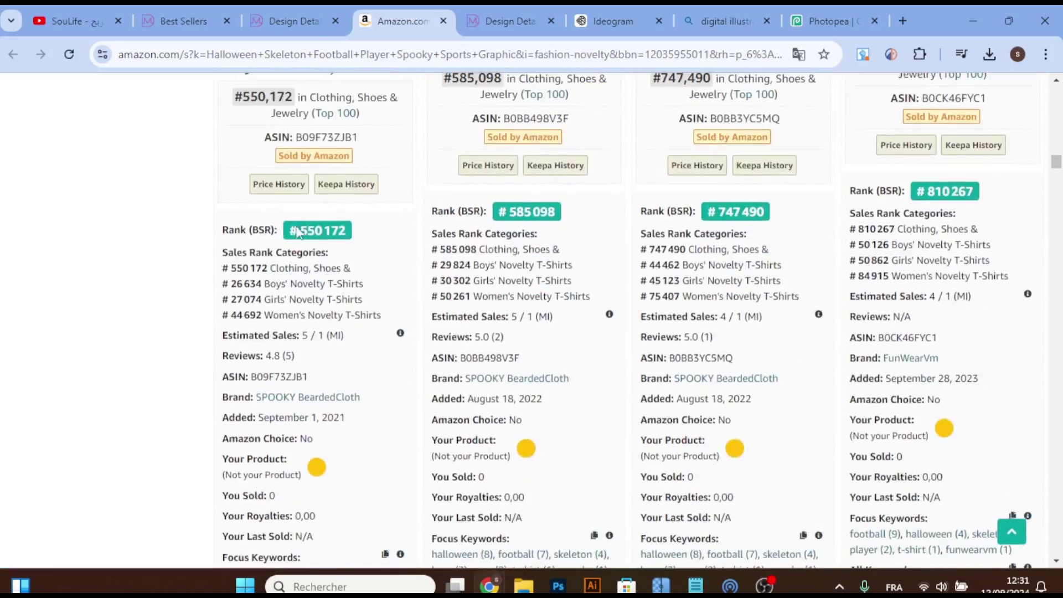
pyautogui.scroll(-6, 472, 194)
pyautogui.scroll(-9, 472, 194)
pyautogui.scroll(-3, 472, 194)
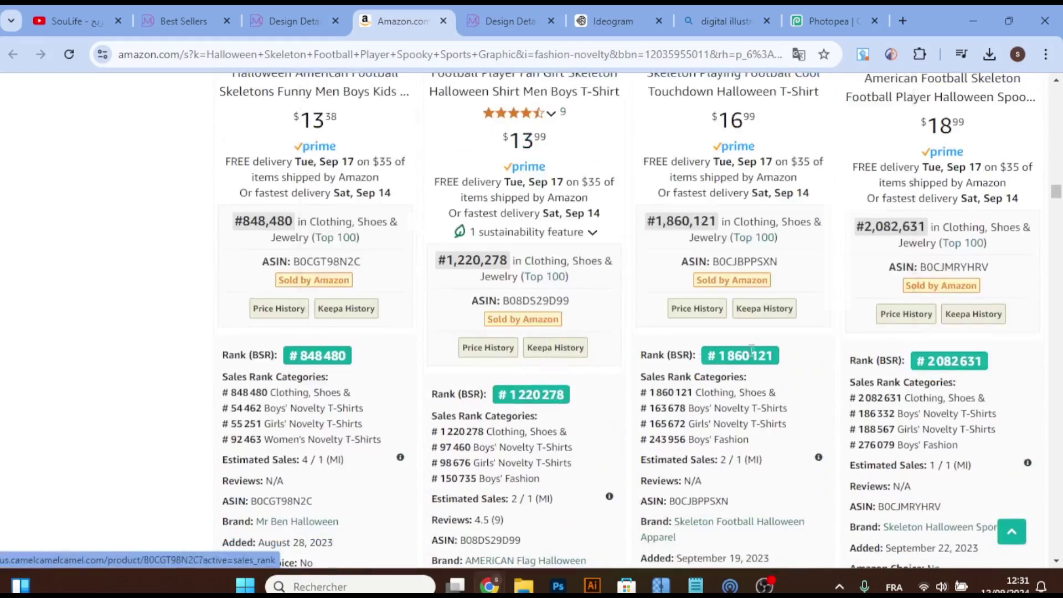
pyautogui.scroll(-3, 557, 263)
pyautogui.scroll(-3, 557, 263)
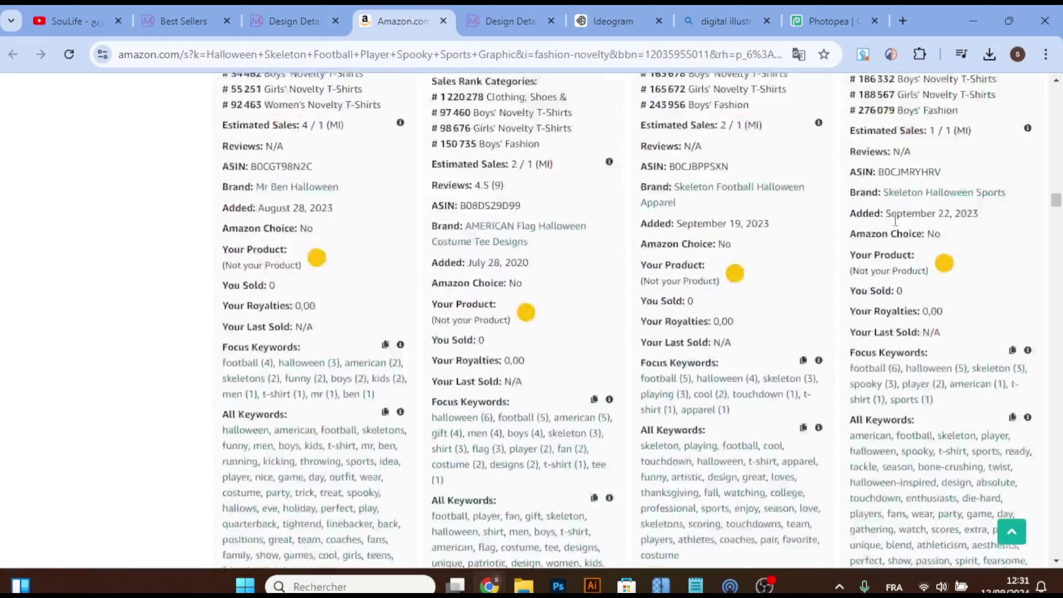
pyautogui.scroll(-8, 635, 273)
pyautogui.scroll(-4, 554, 273)
pyautogui.scroll(4, 459, 260)
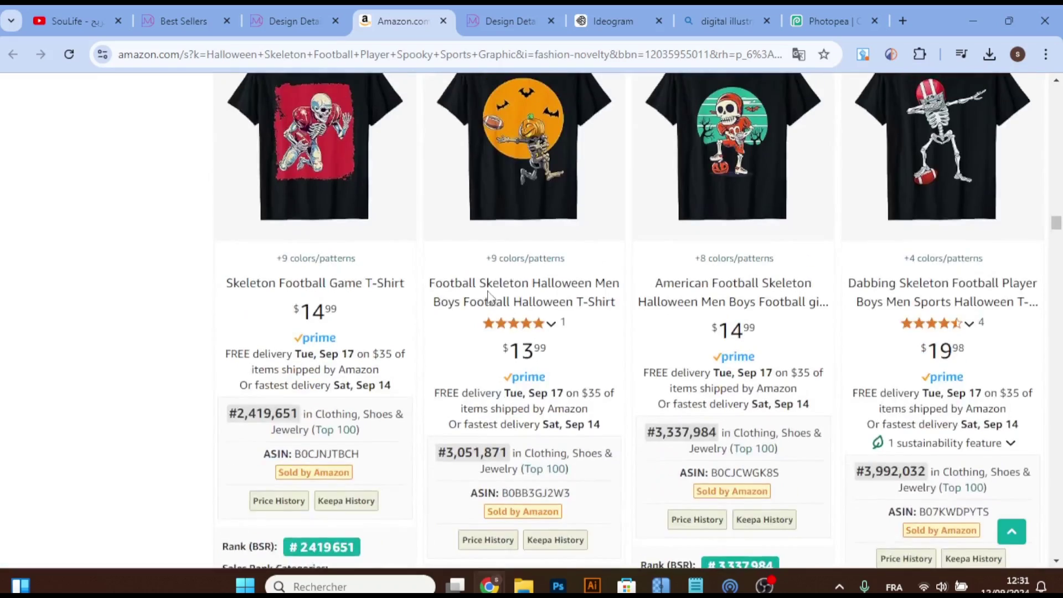
pyautogui.scroll(1, 505, 184)
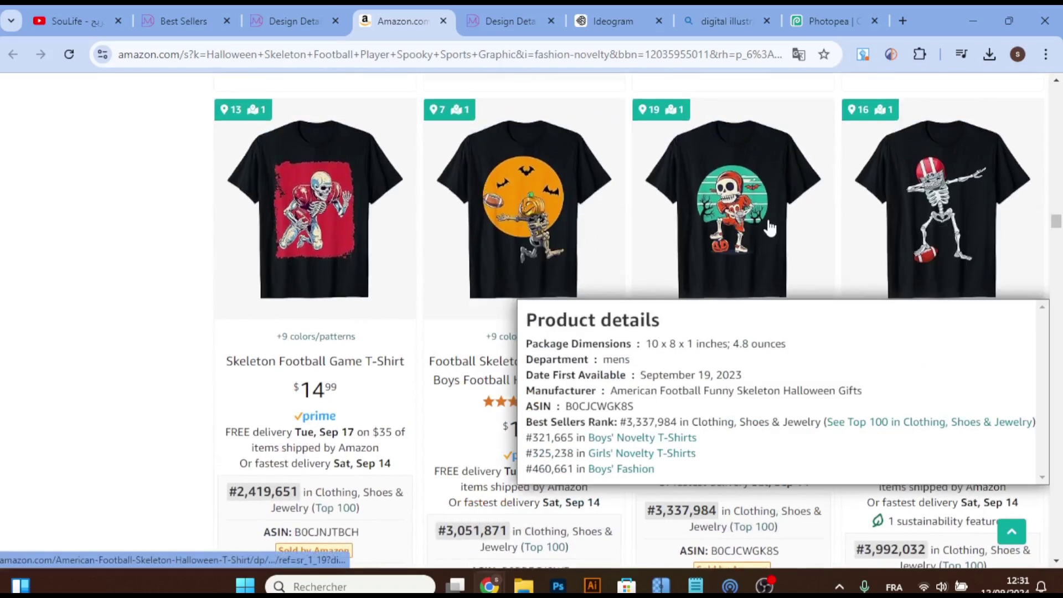
pyautogui.scroll(-5, 609, 276)
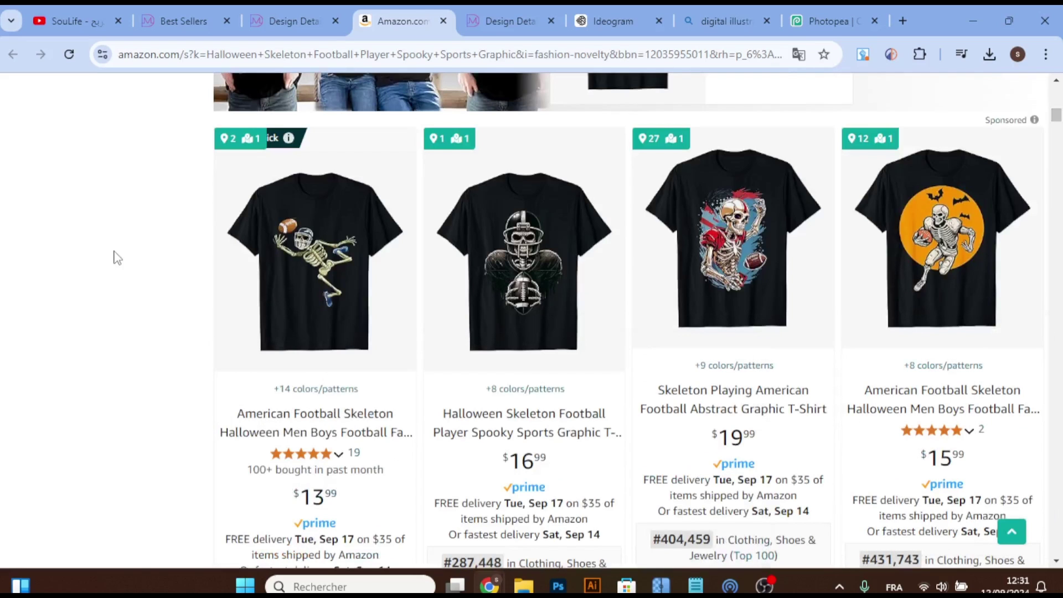
pyautogui.scroll(5, 114, 255)
pyautogui.scroll(8, 111, 254)
pyautogui.scroll(2, 108, 253)
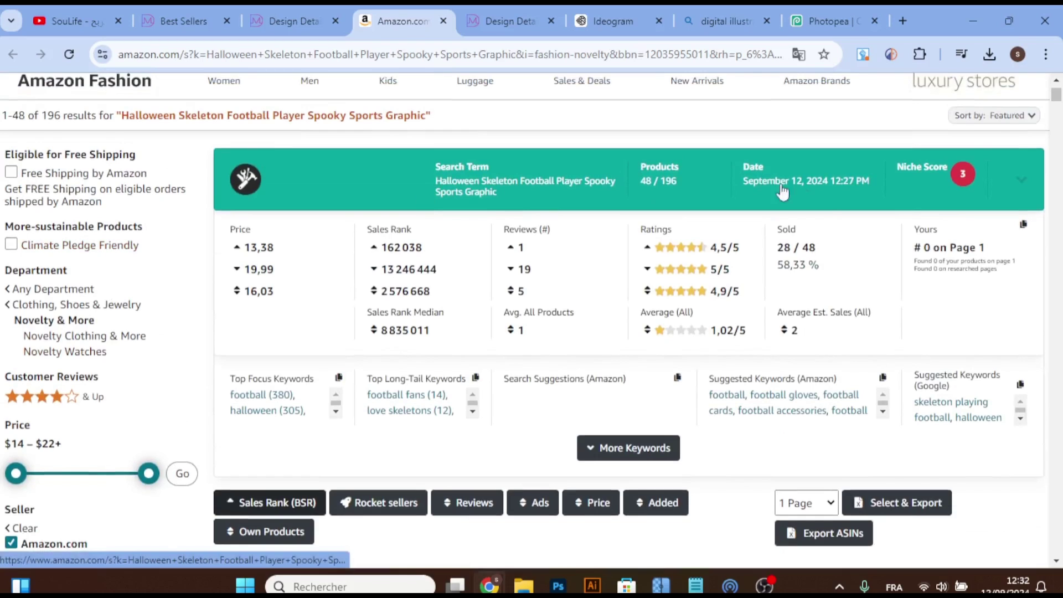
pyautogui.moveTo(824, 255); pyautogui.dragTo(793, 248)
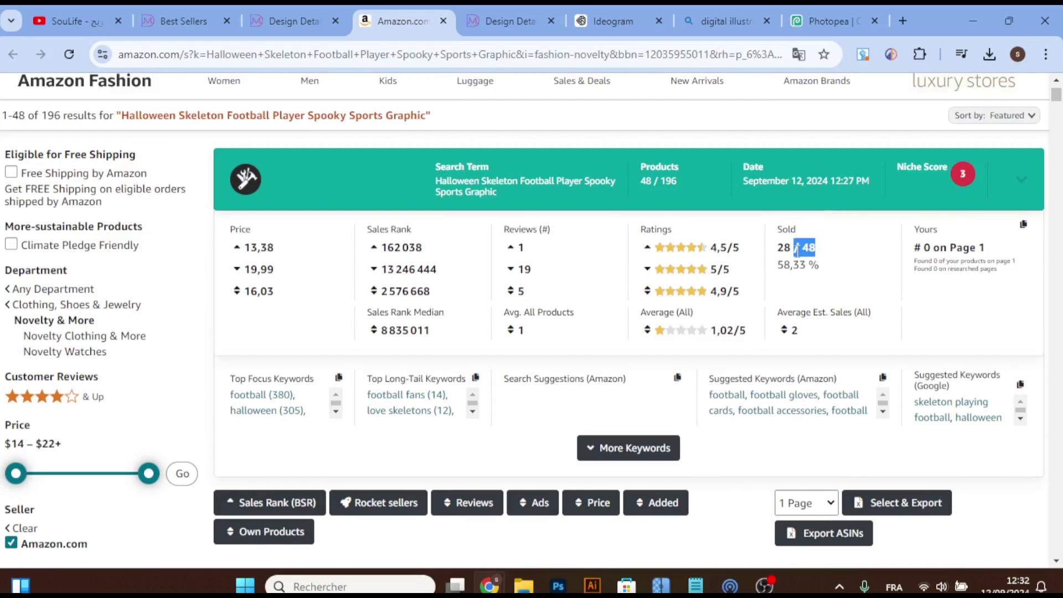
pyautogui.click(840, 280)
# Step: Close the Amazon.com tab and switch to the Cute Pizza Ghost Halloween shirt's Design Details
pyautogui.click(299, 27)
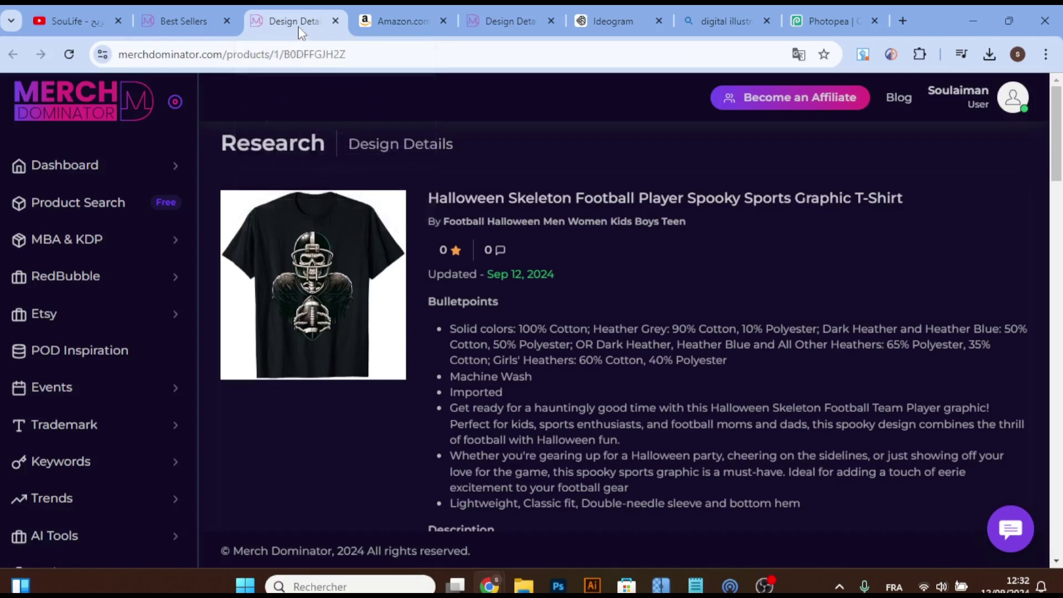
pyautogui.click(443, 21)
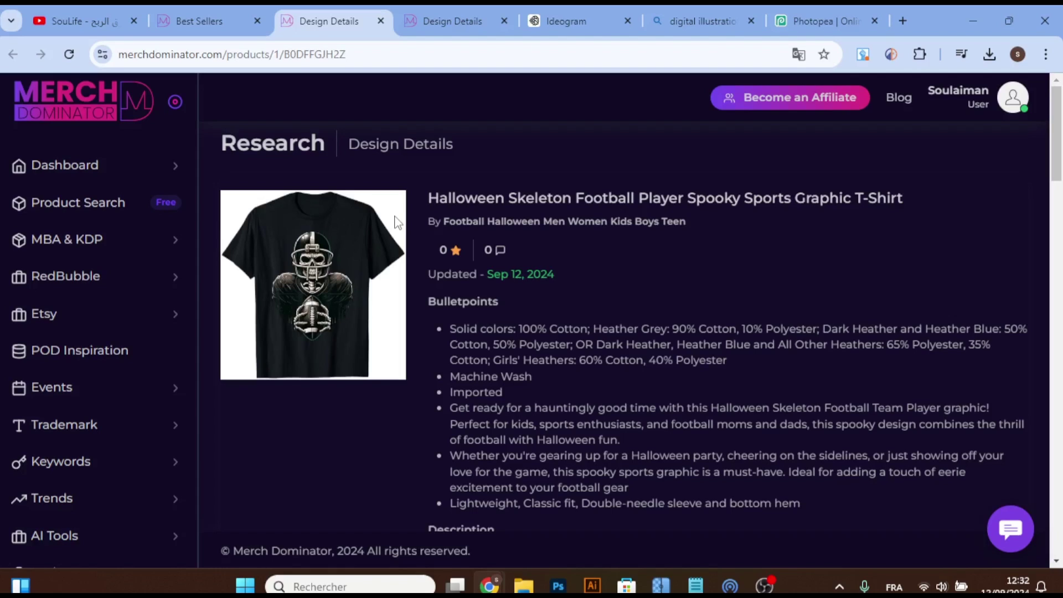
pyautogui.click(438, 20)
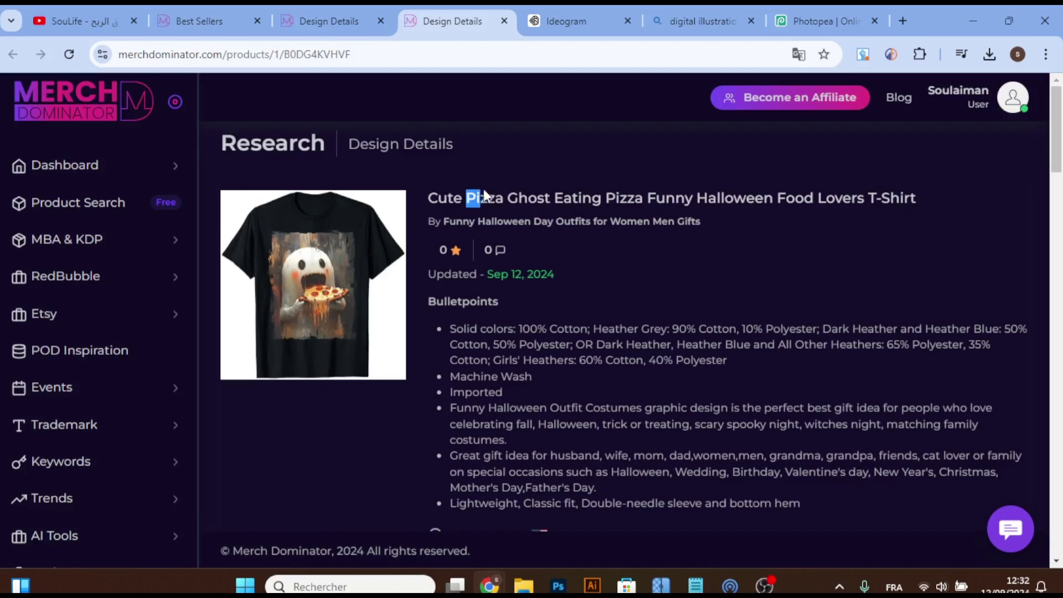
# Step: Switch to the skeleton football shirt's Design Details and select the word 'Football' in its title
pyautogui.click(581, 256)
pyautogui.click(324, 12)
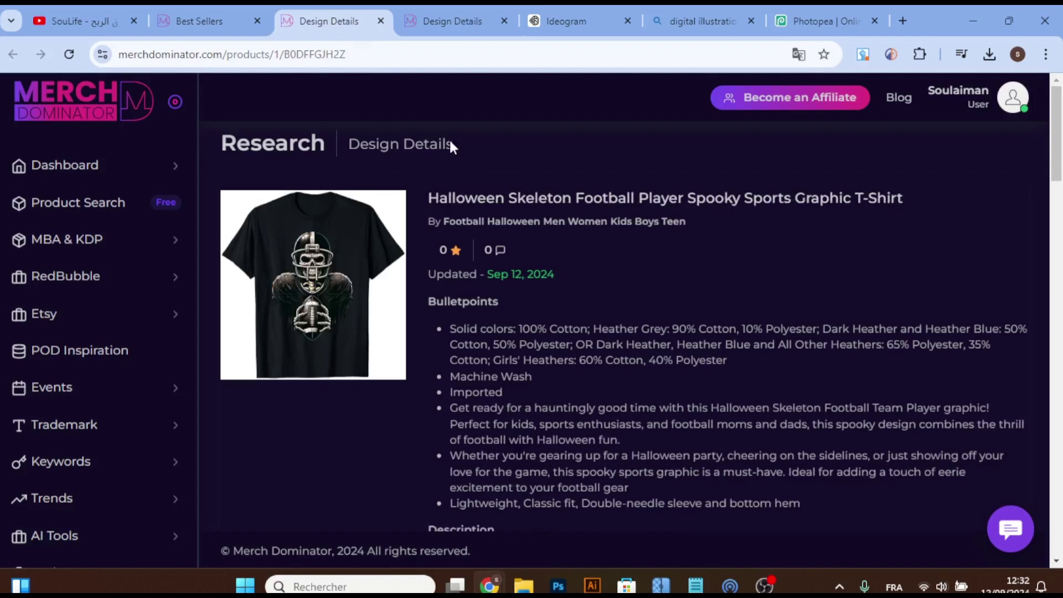
pyautogui.moveTo(576, 197); pyautogui.dragTo(638, 191)
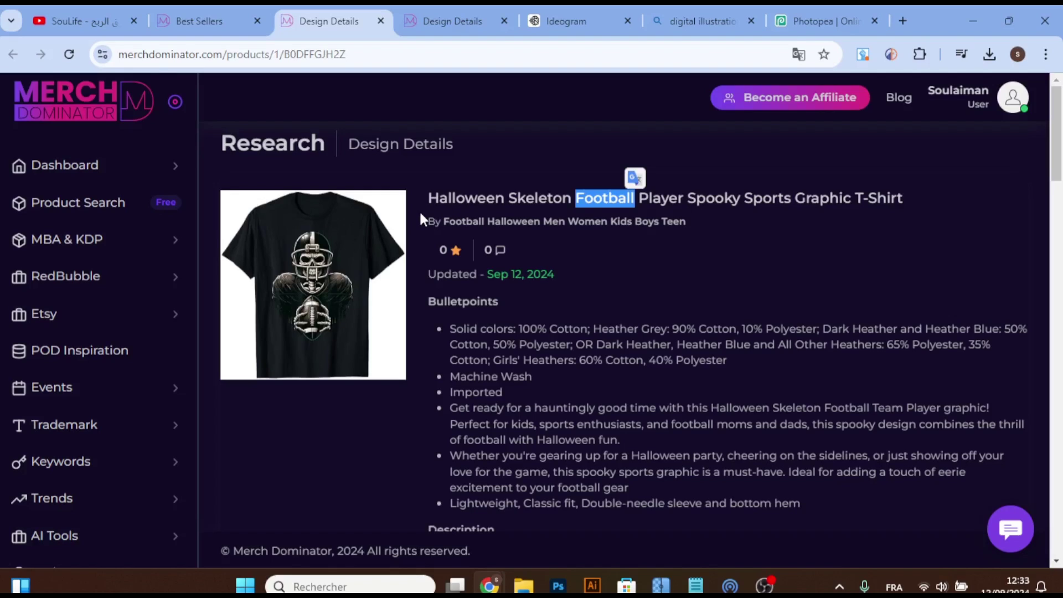
pyautogui.click(434, 190)
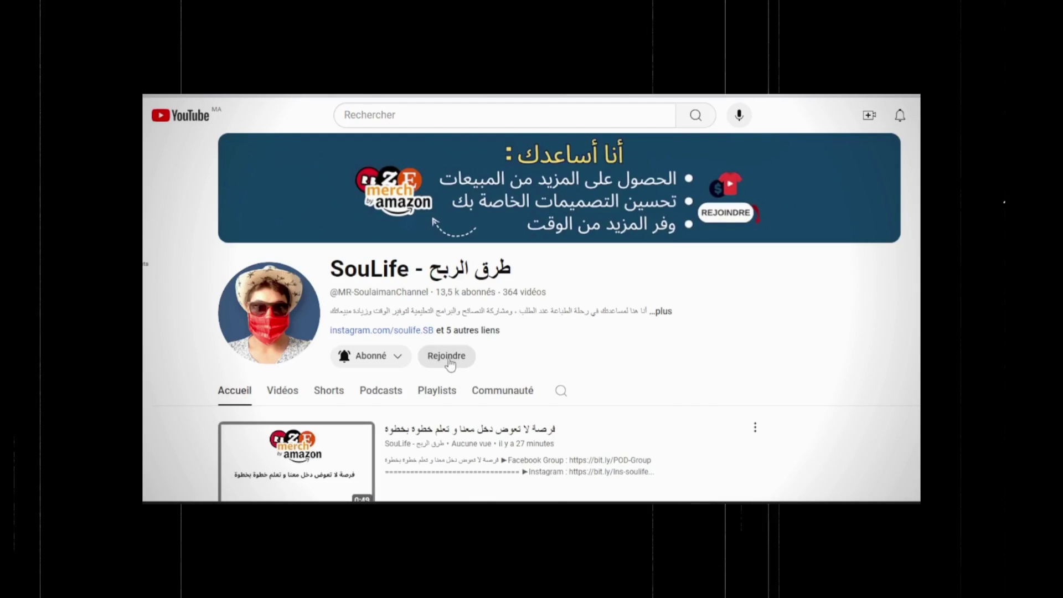
pyautogui.click(443, 360)
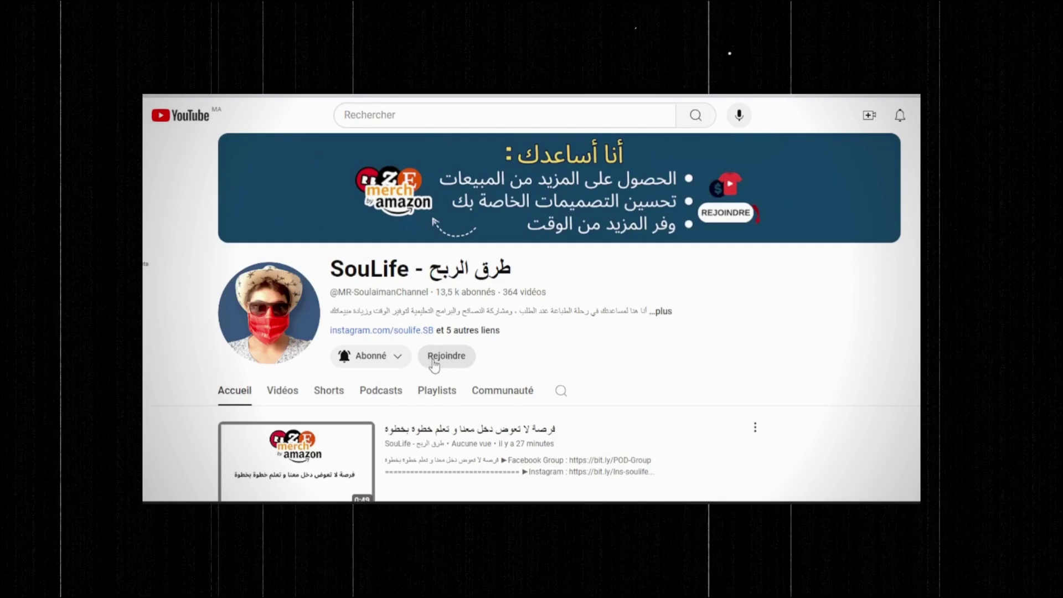
pyautogui.click(451, 366)
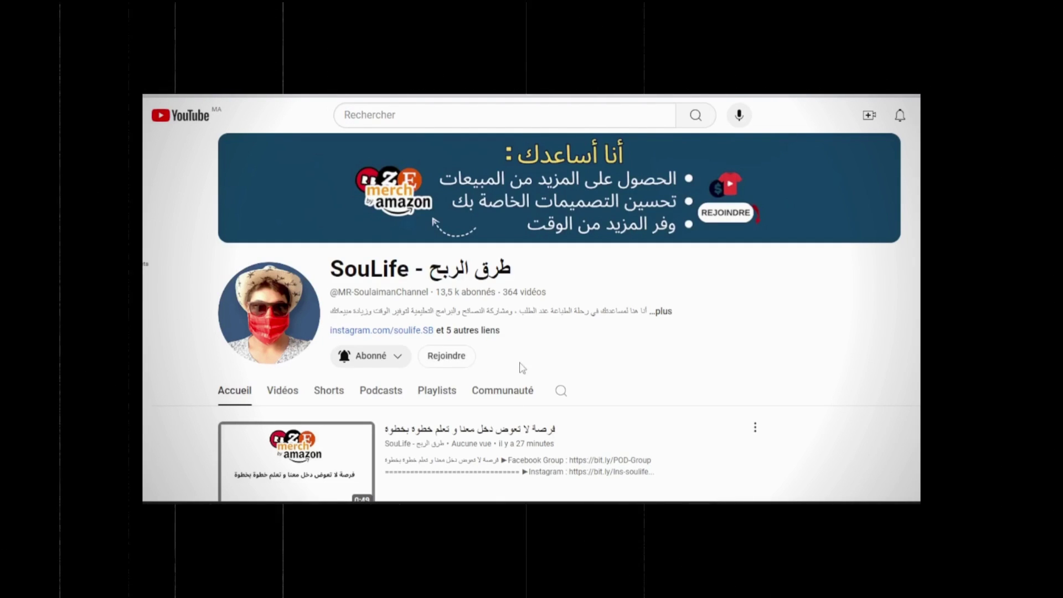
pyautogui.scroll(-1, 461, 350)
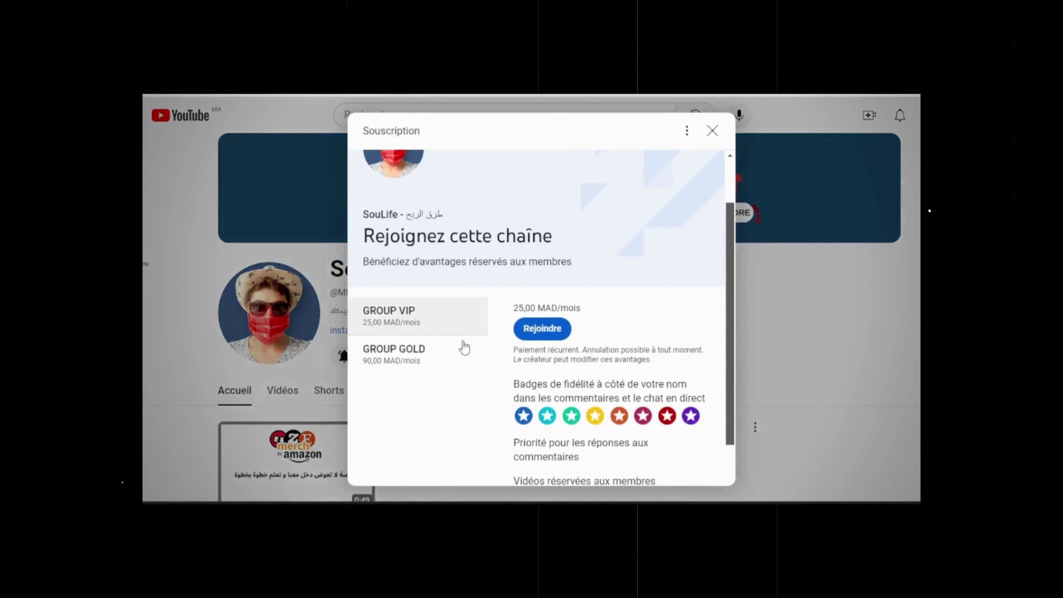
pyautogui.scroll(-1, 443, 310)
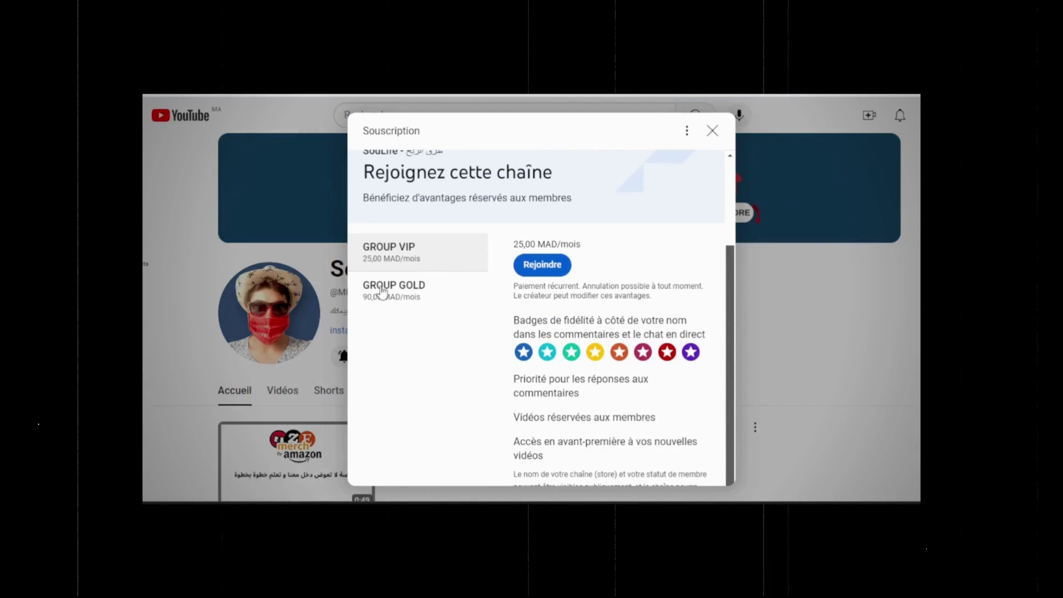
pyautogui.click(376, 293)
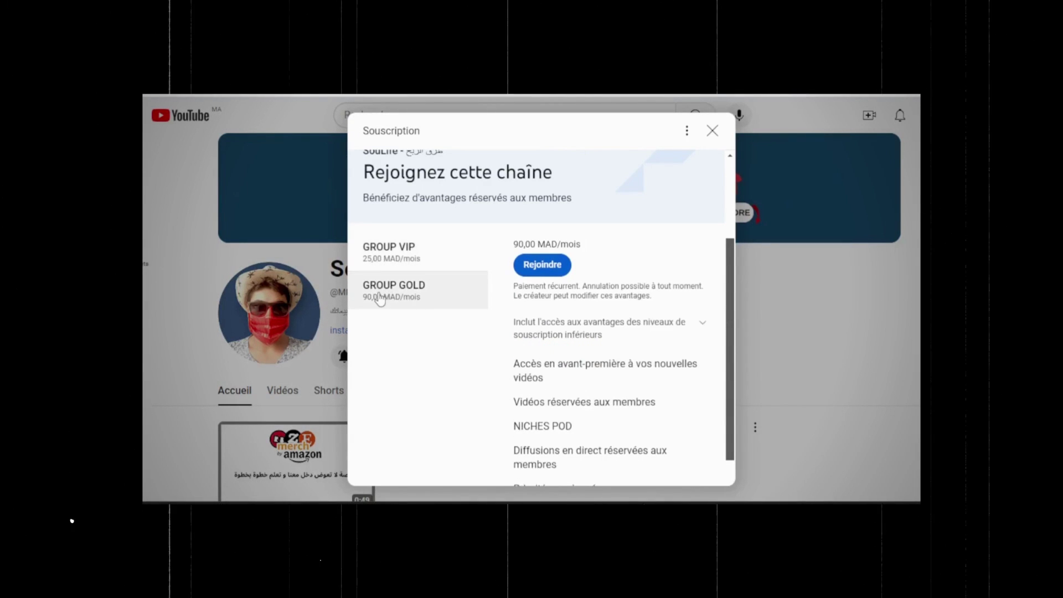
pyautogui.click(418, 253)
pyautogui.click(713, 130)
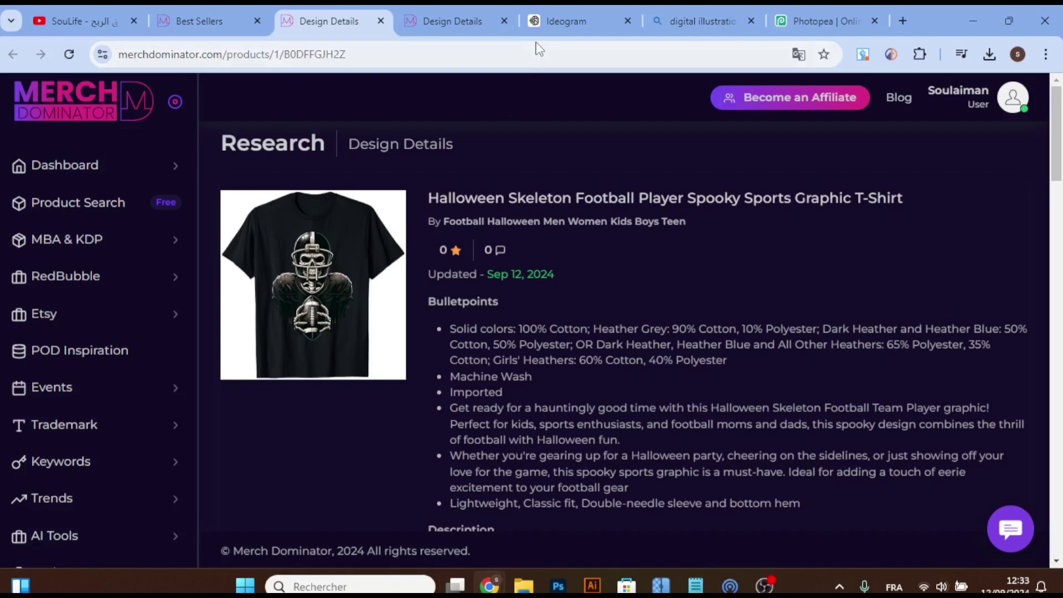
# Step: Open the first skeleton football image in Ideogram and compare its four variants
pyautogui.click(560, 21)
pyautogui.scroll(-3, 175, 321)
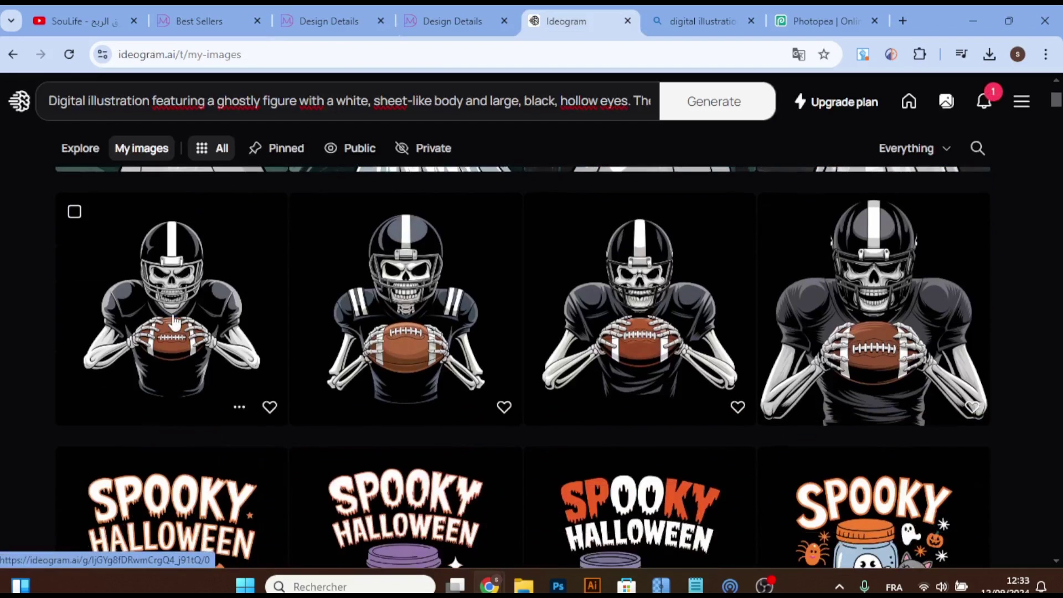
pyautogui.click(175, 321)
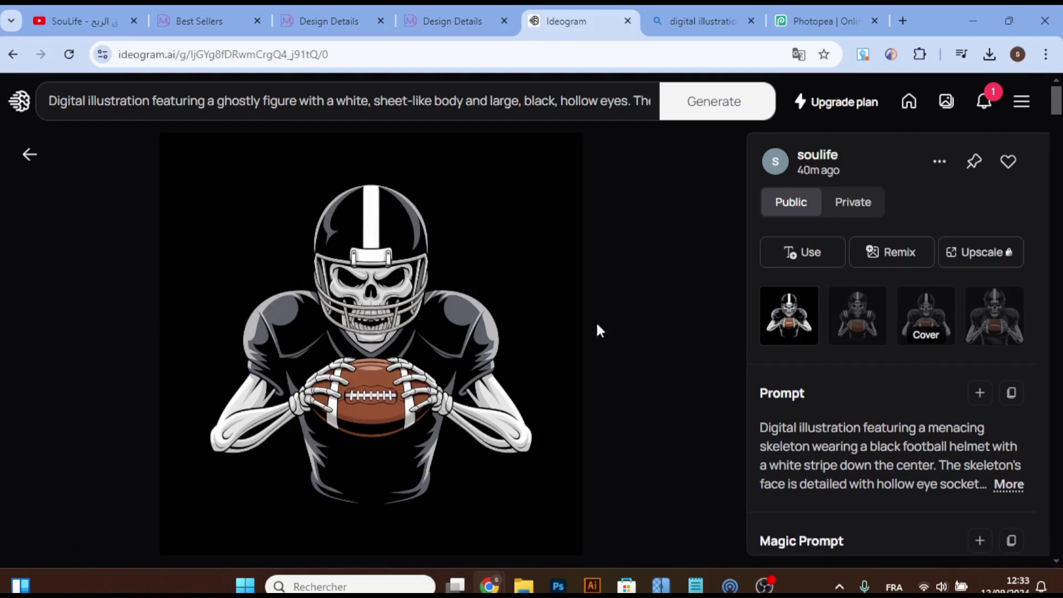
pyautogui.click(856, 315)
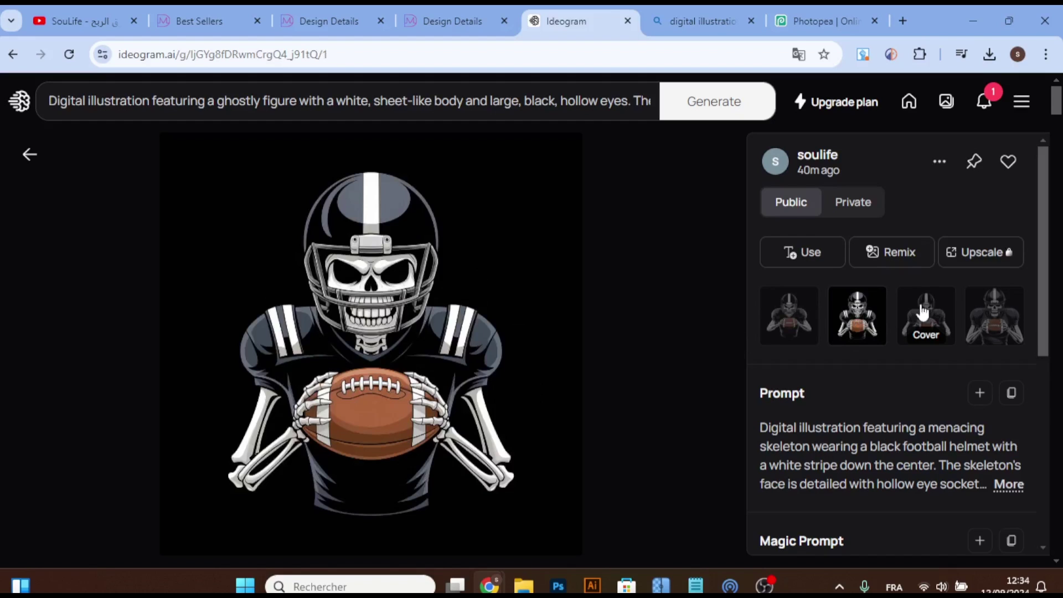
pyautogui.click(938, 310)
pyautogui.click(978, 315)
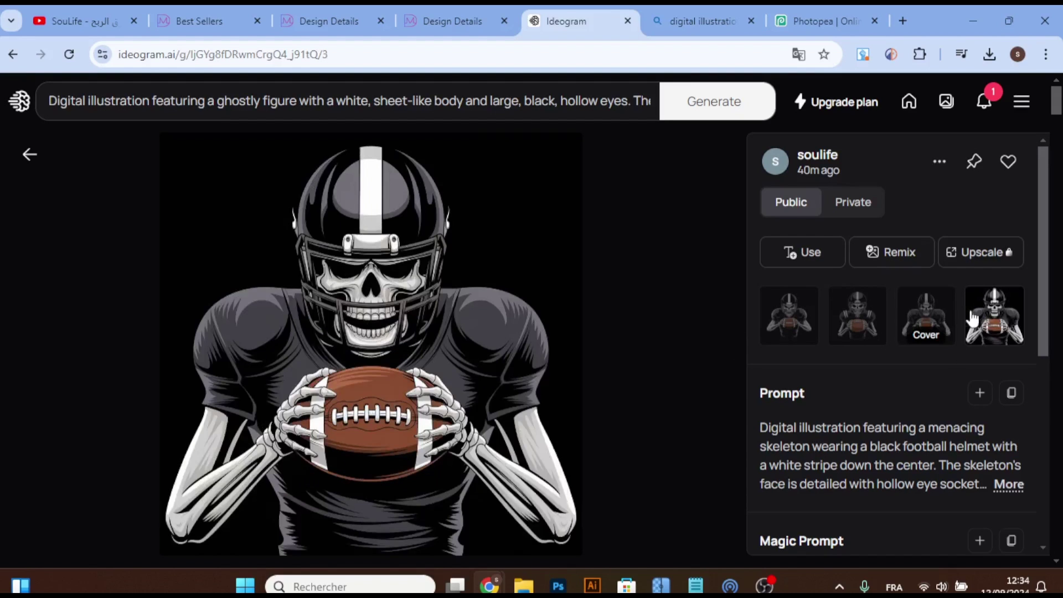
pyautogui.click(908, 306)
pyautogui.click(857, 313)
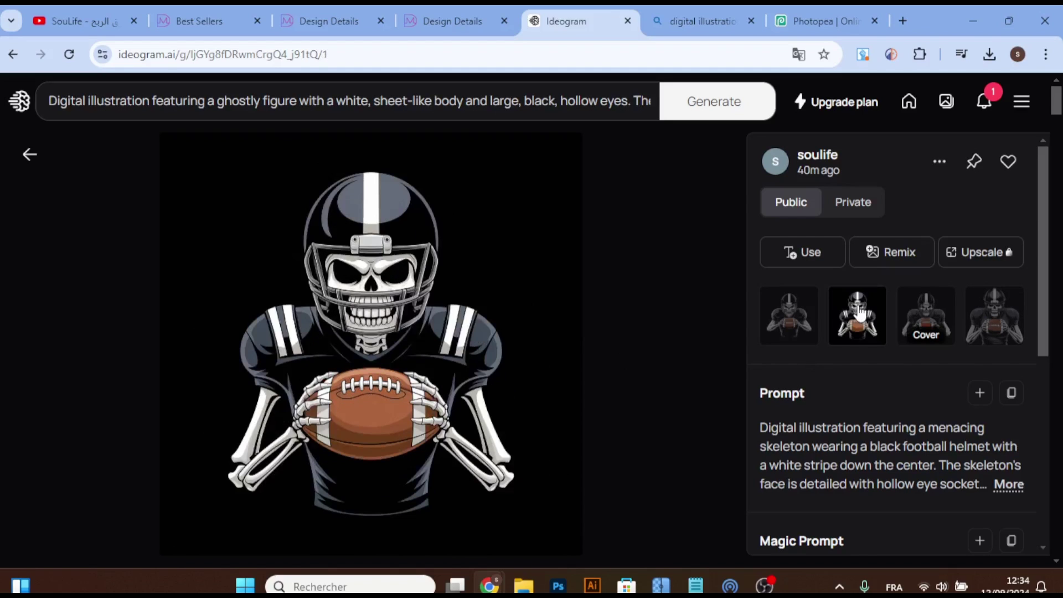
pyautogui.click(818, 320)
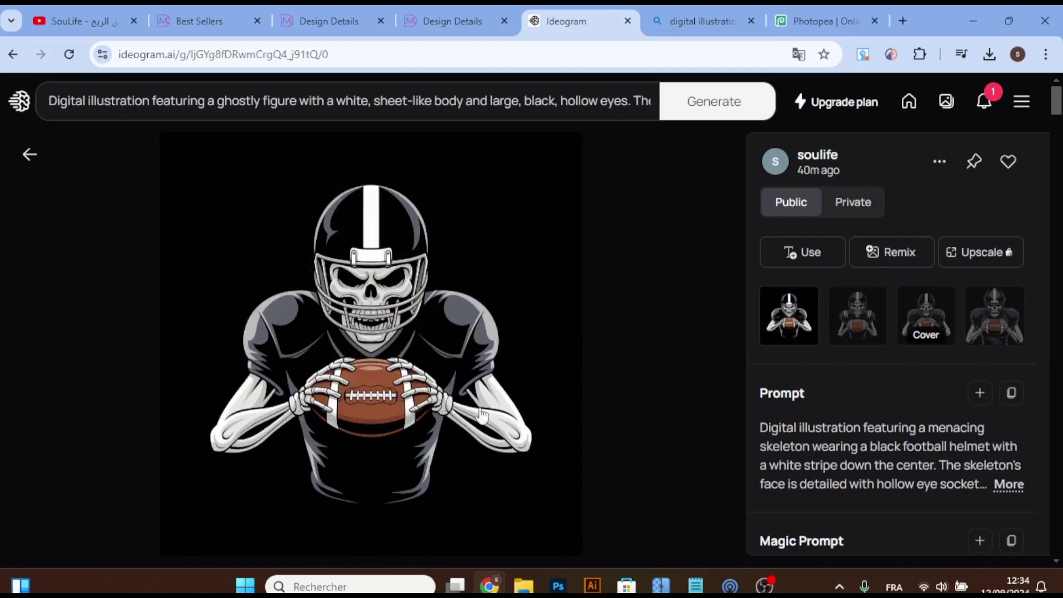
# Step: Download the first skeleton football variant and go back to My images
pyautogui.click(932, 172)
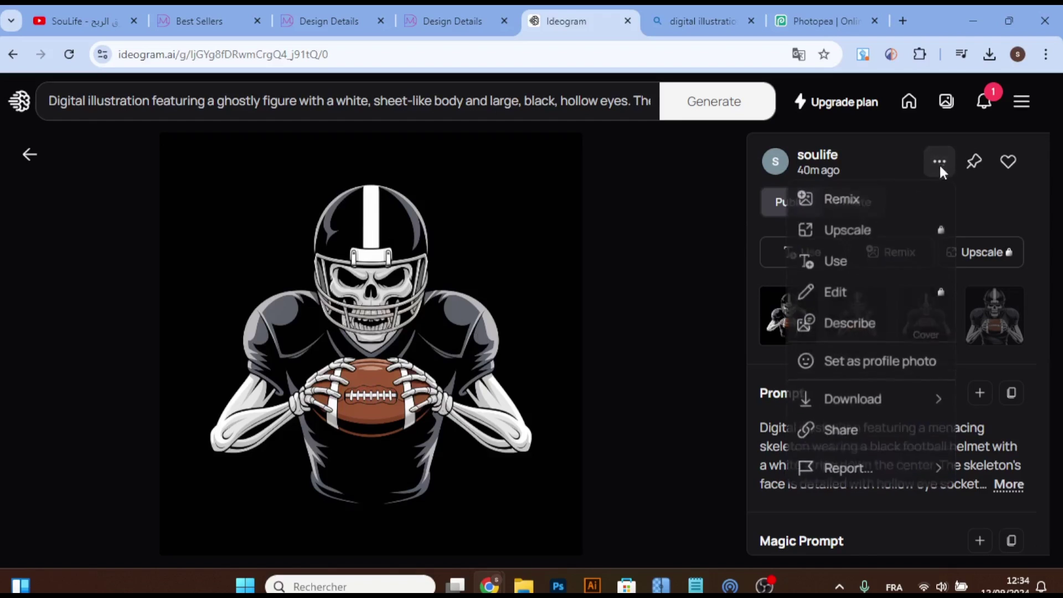
pyautogui.click(679, 384)
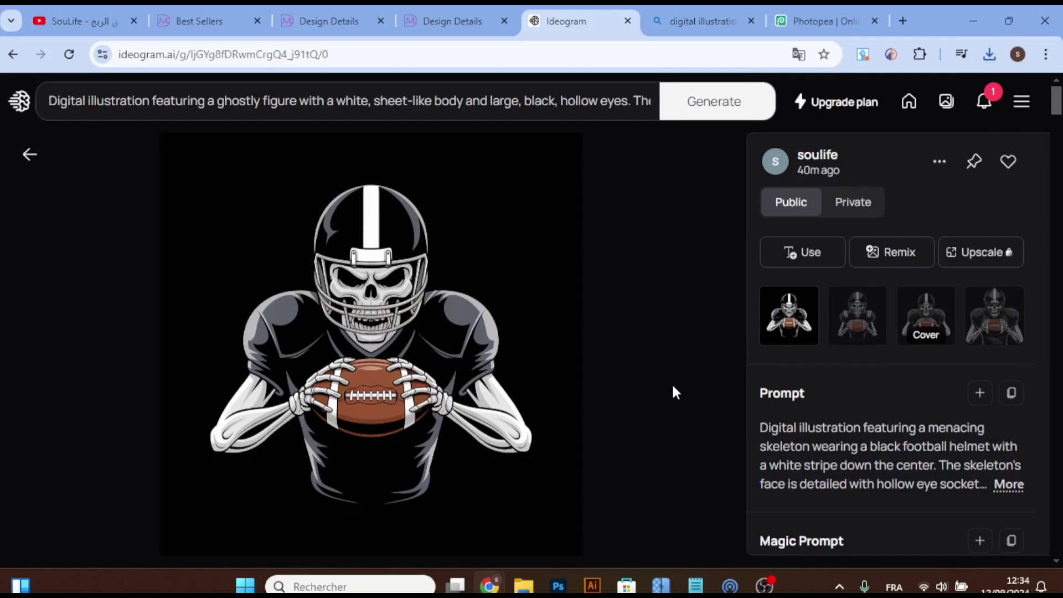
pyautogui.click(29, 155)
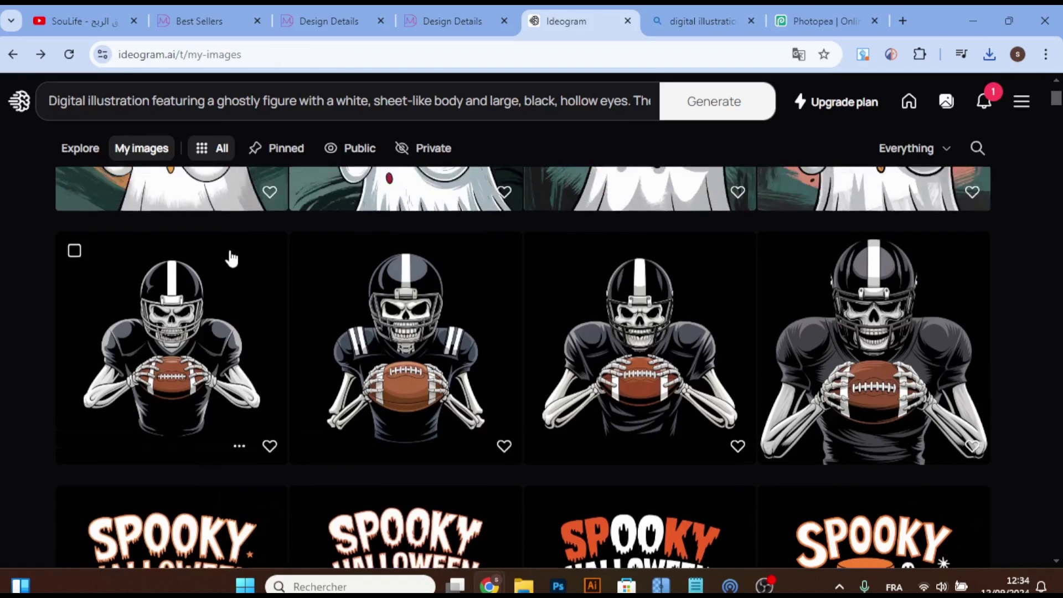
pyautogui.scroll(4, 232, 259)
# Step: Open the ghost pizza image, select its full prompt, and browse its variants
pyautogui.click(188, 257)
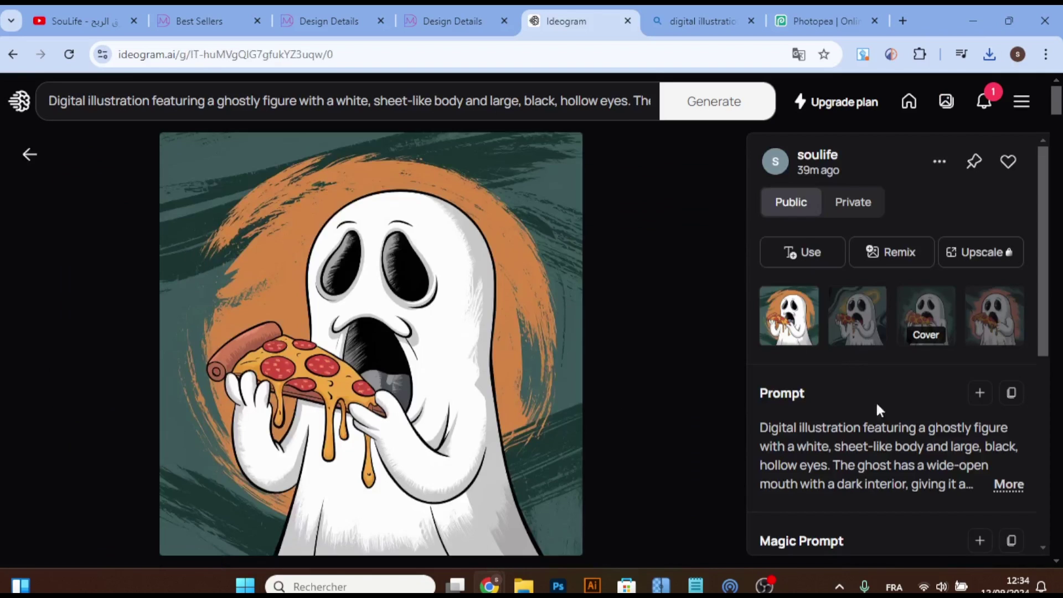
pyautogui.click(1008, 485)
pyautogui.scroll(-1, 754, 326)
pyautogui.scroll(-3, 759, 218)
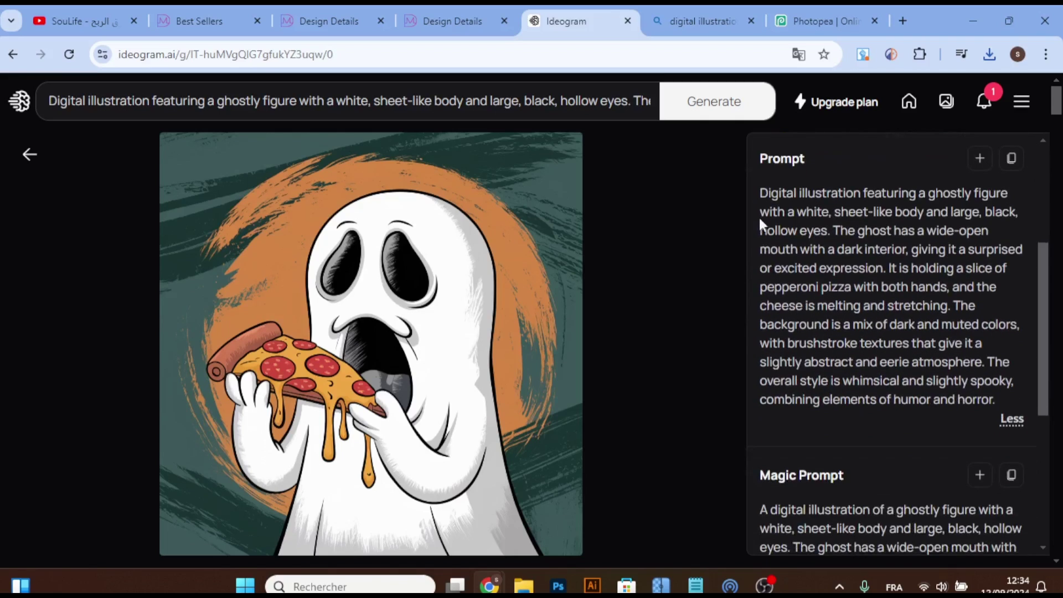
pyautogui.moveTo(757, 191); pyautogui.dragTo(997, 396)
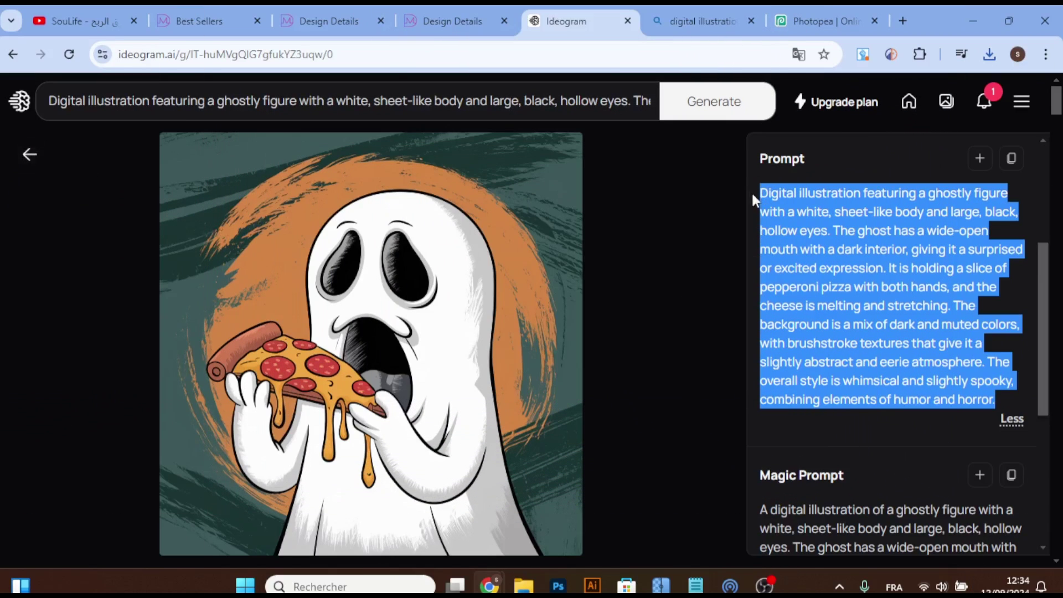
pyautogui.scroll(4, 775, 233)
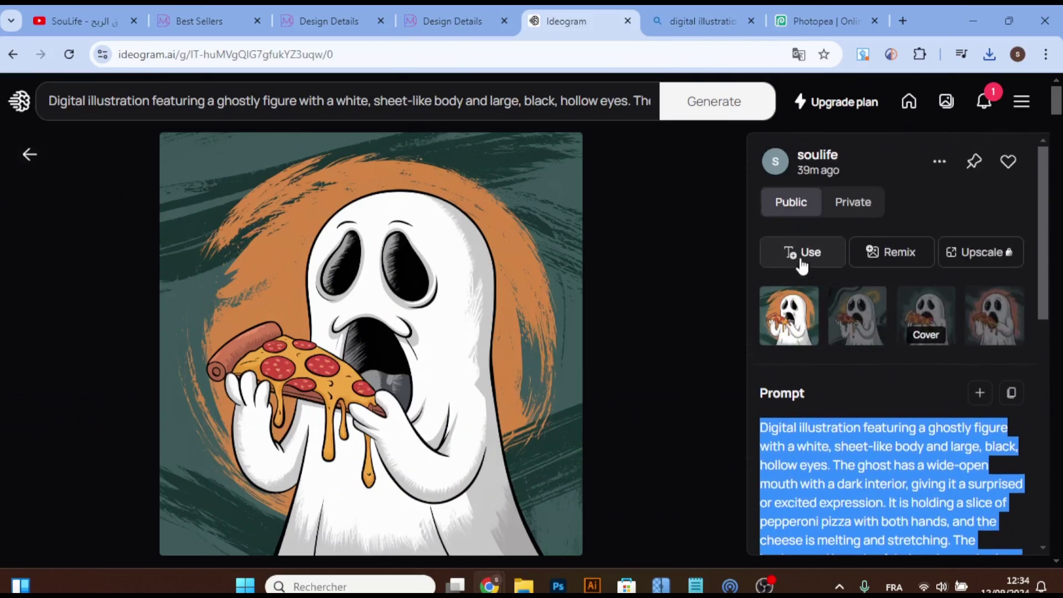
pyautogui.click(855, 320)
pyautogui.click(903, 304)
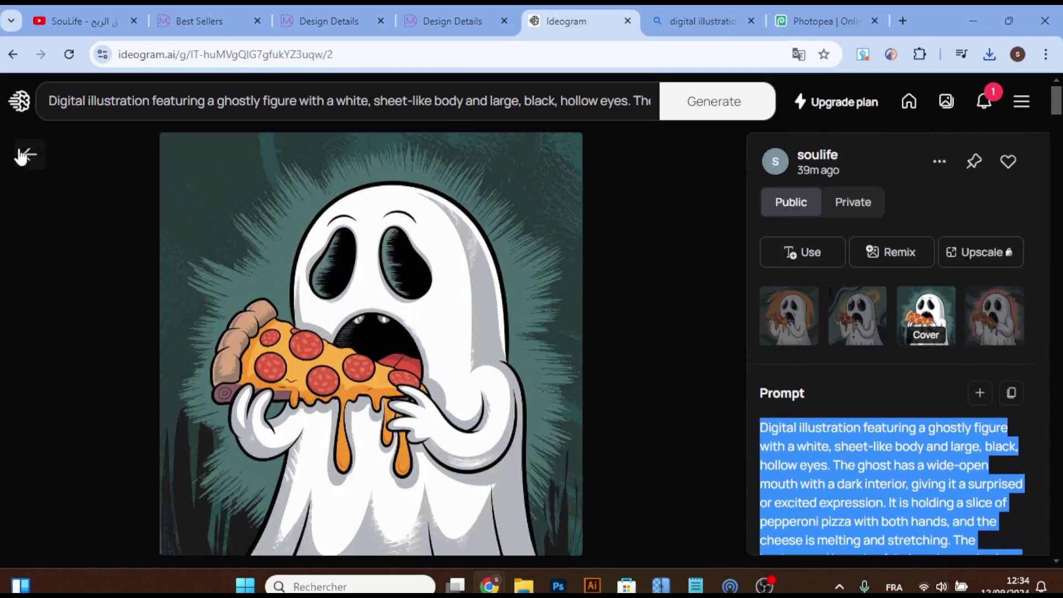
pyautogui.click(29, 155)
# Step: Reopen the skeleton football image and expand its full prompt, then move to Bing
pyautogui.scroll(-3, 223, 351)
pyautogui.click(224, 350)
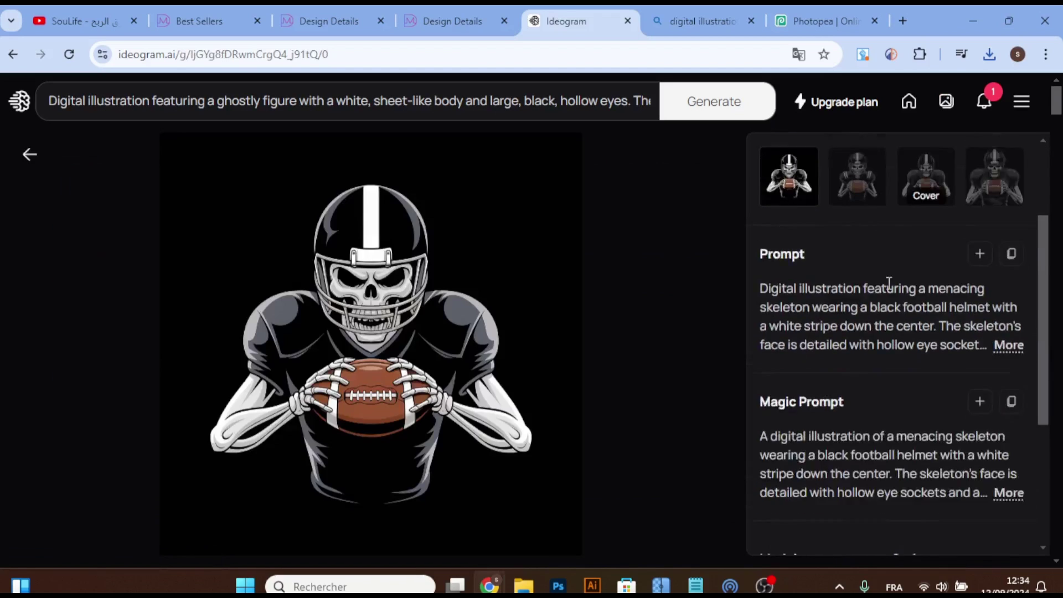
pyautogui.scroll(-2, 885, 280)
pyautogui.click(1005, 248)
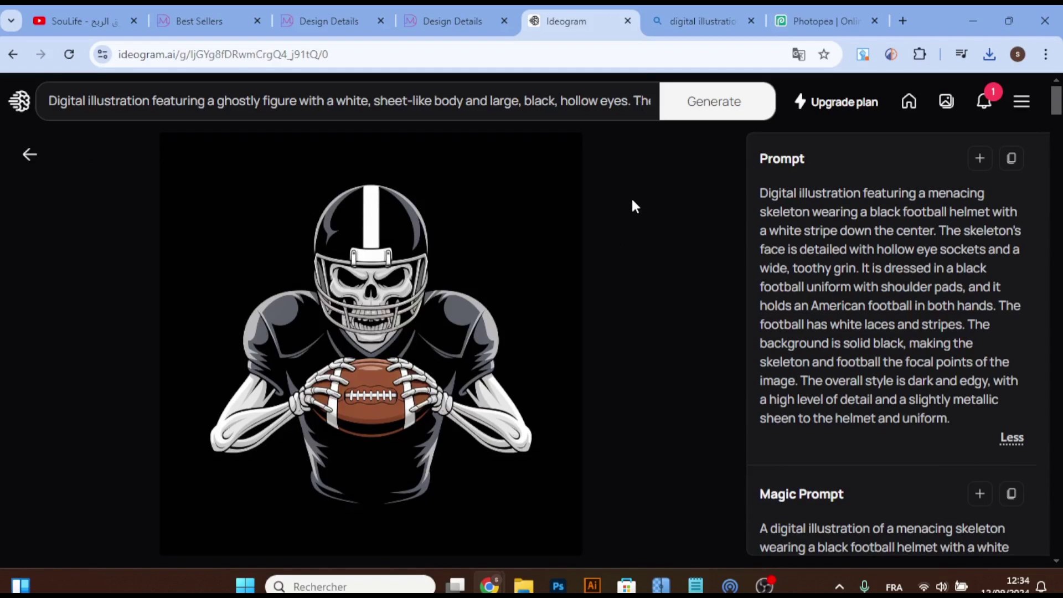
pyautogui.click(692, 21)
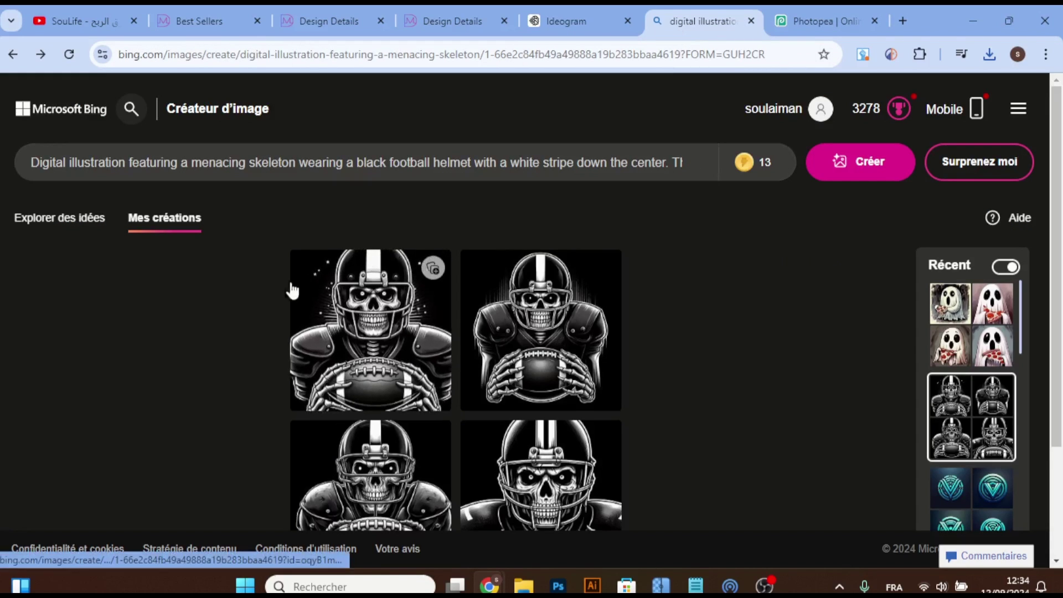
# Step: Browse the four Bing skeleton football images in the enlarged viewer
pyautogui.click(349, 291)
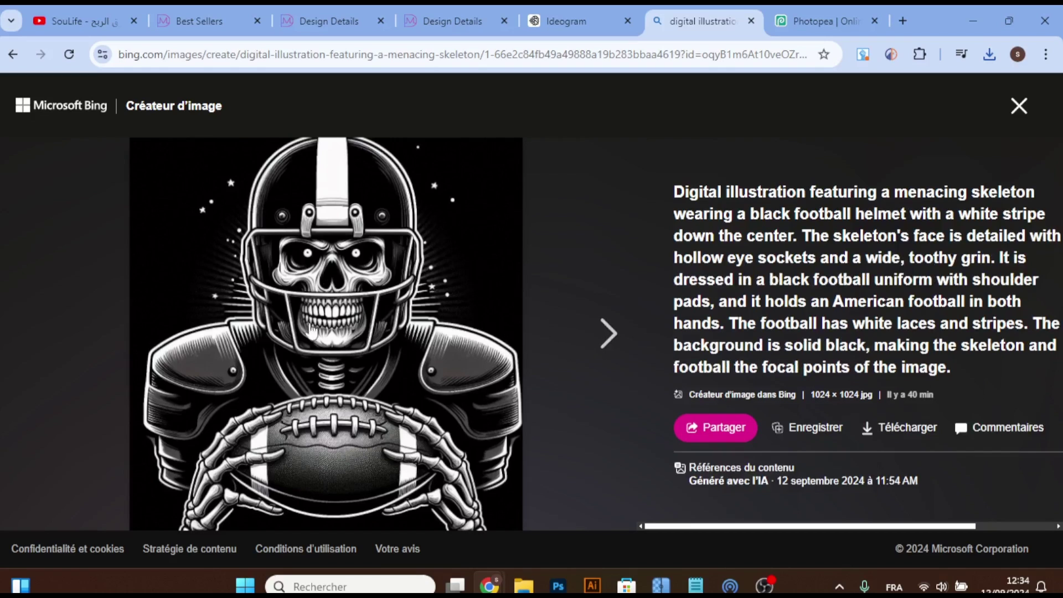
pyautogui.click(607, 359)
pyautogui.click(607, 359)
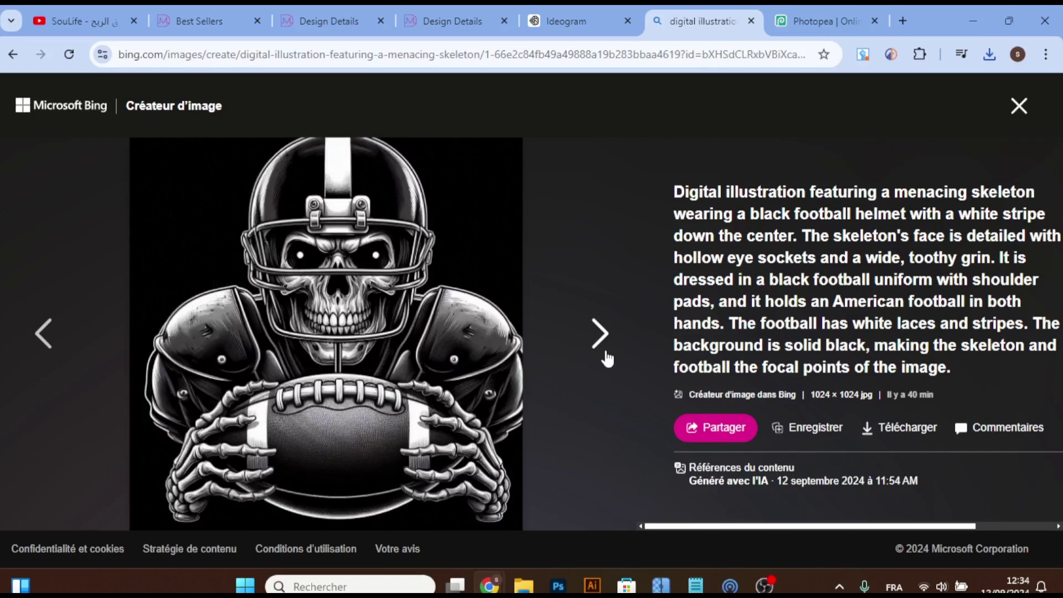
pyautogui.click(608, 359)
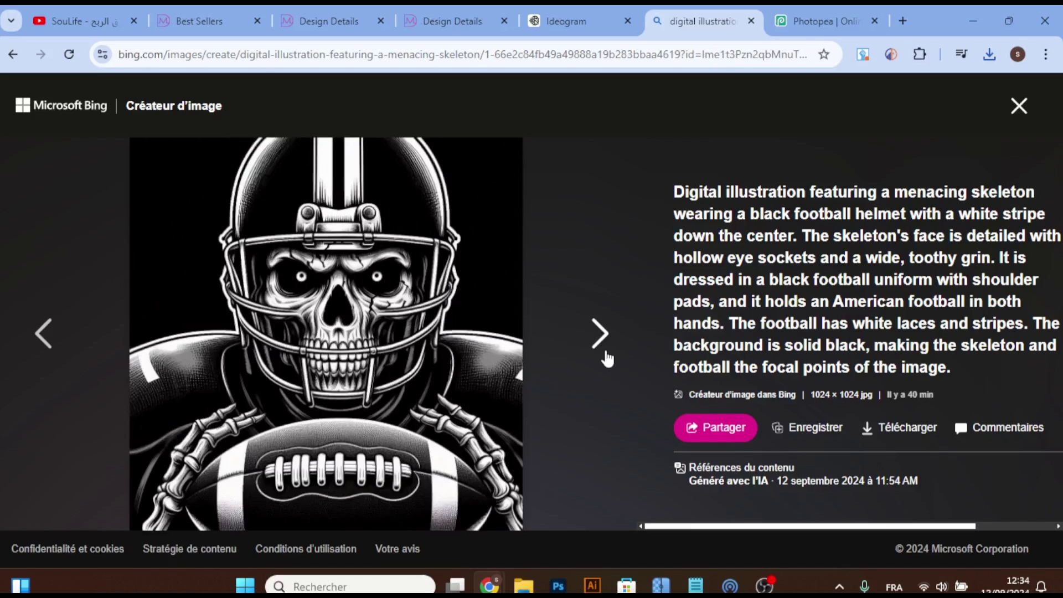
pyautogui.click(1020, 107)
# Step: Browse the Bing pizza-ghost images, then bring up the Cute Pizza Ghost shirt's design details
pyautogui.click(951, 349)
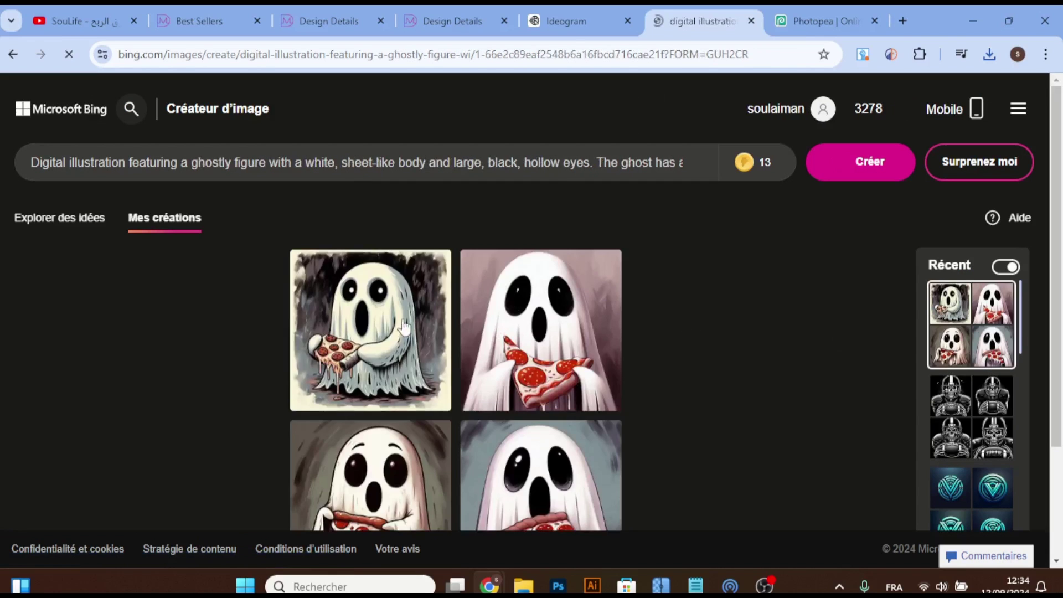
pyautogui.click(354, 328)
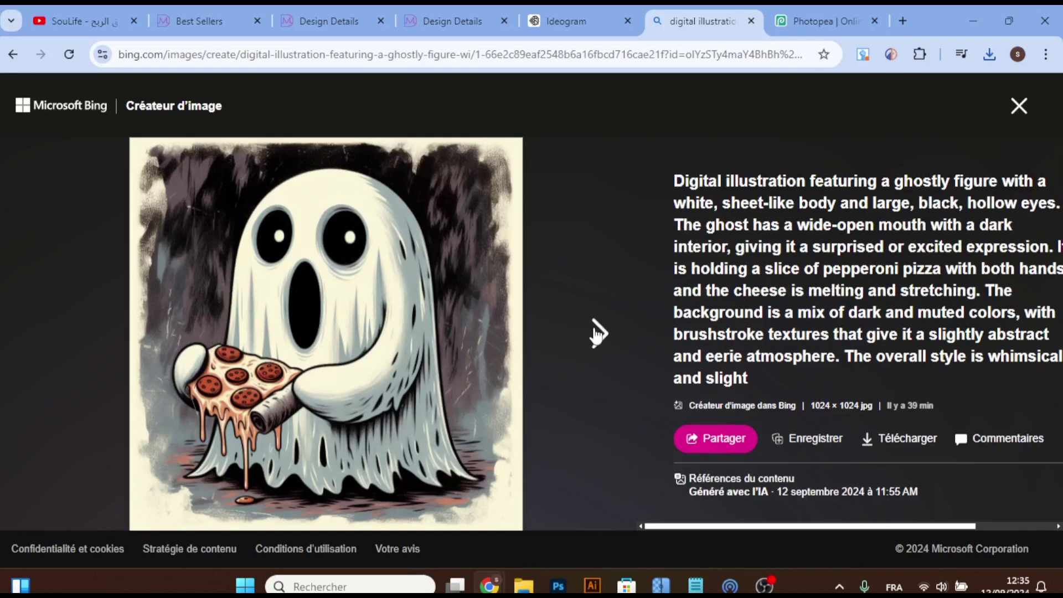
pyautogui.click(598, 333)
pyautogui.click(596, 335)
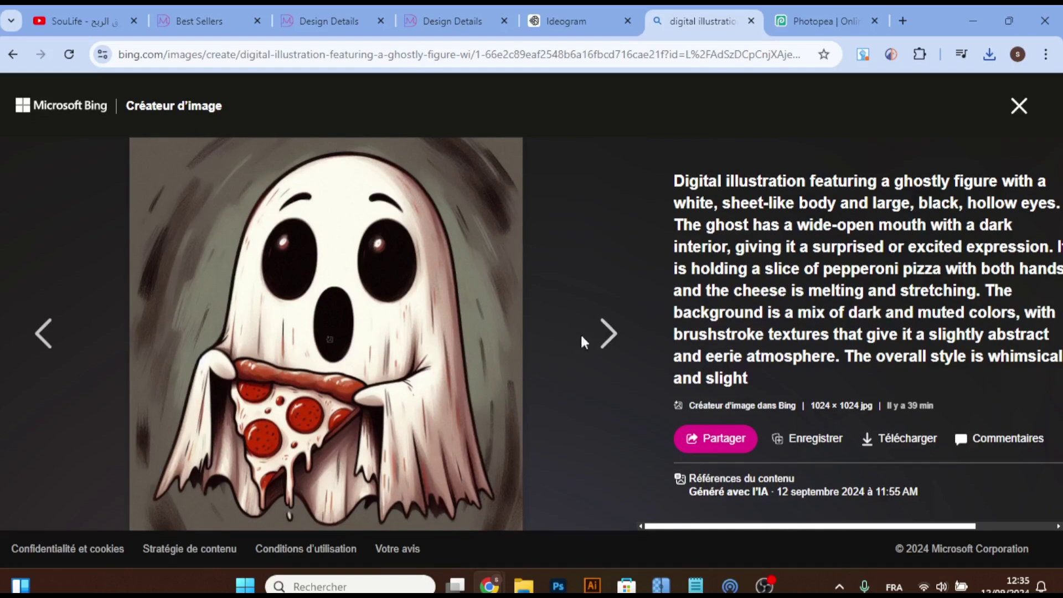
pyautogui.click(46, 355)
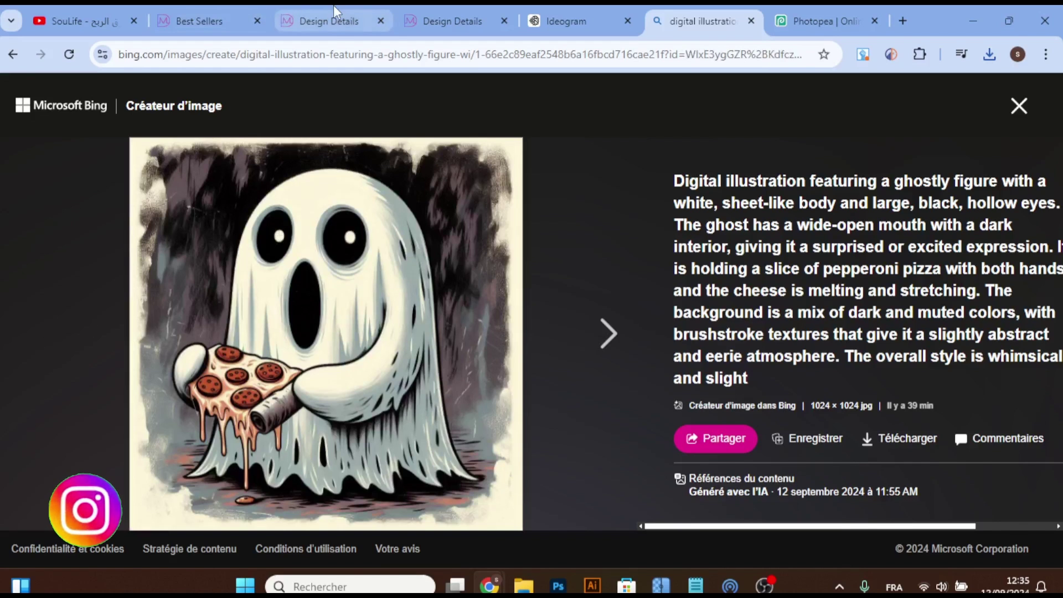
pyautogui.click(432, 12)
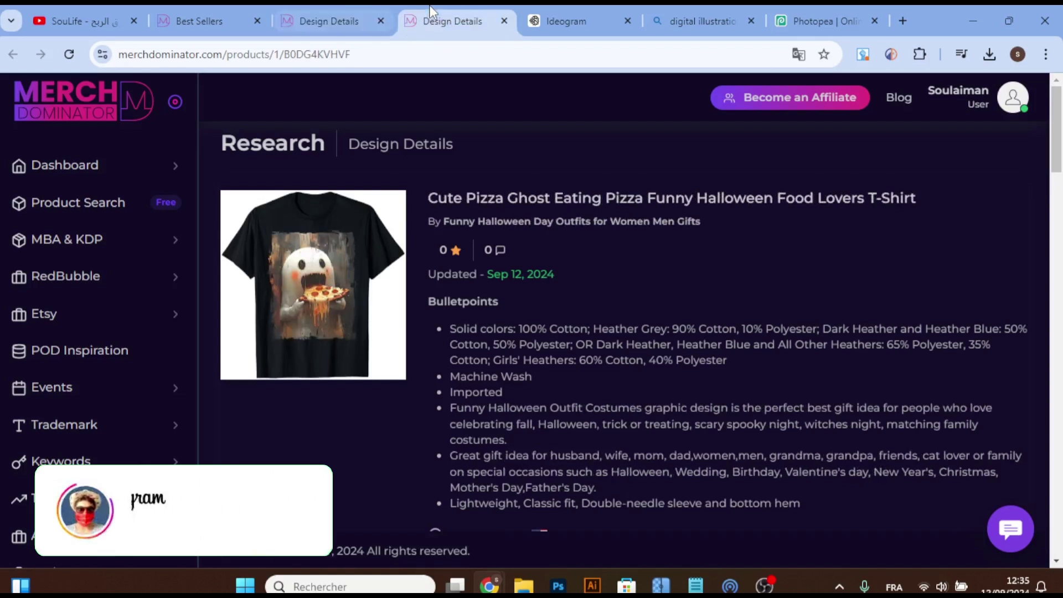
# Step: Look again at Bing's pepperoni-pizza ghost image, then go to the Photopea start page
pyautogui.click(671, 23)
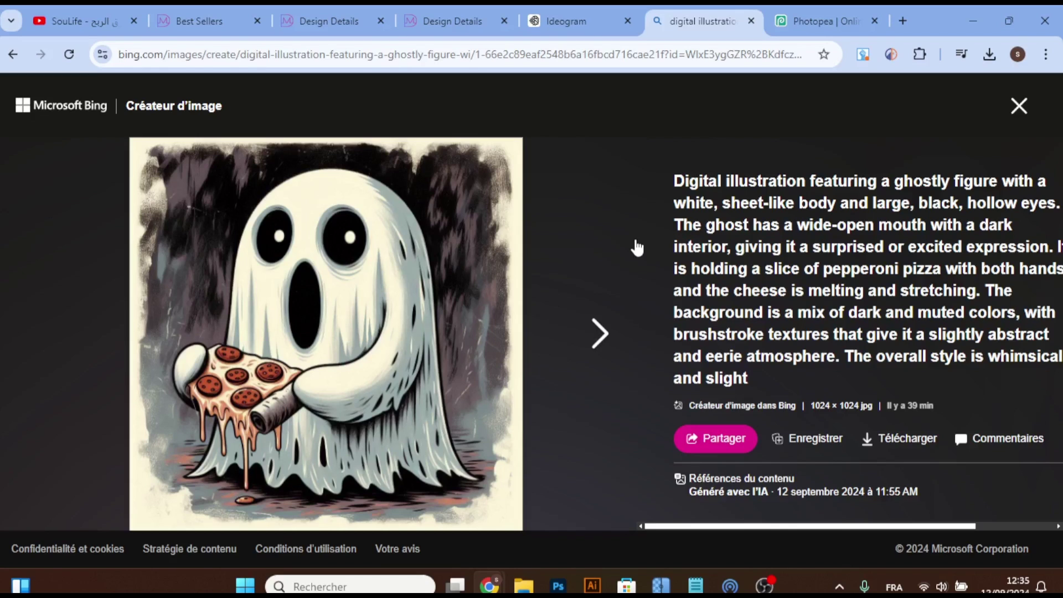
pyautogui.click(819, 21)
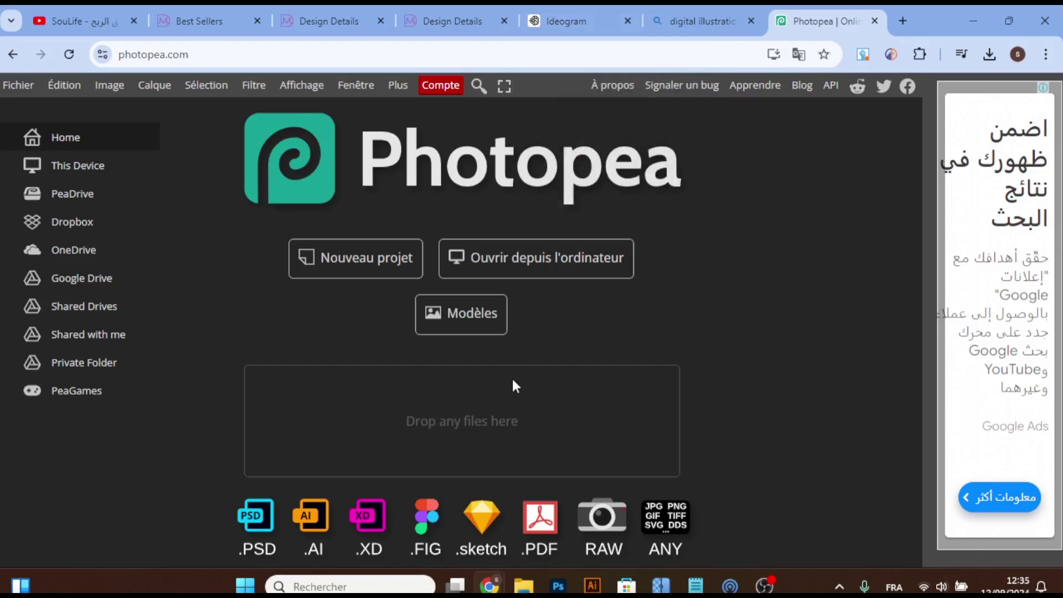
# Step: Return to the Ideogram skeleton football image with its menacing-skeleton prompt
pyautogui.click(582, 7)
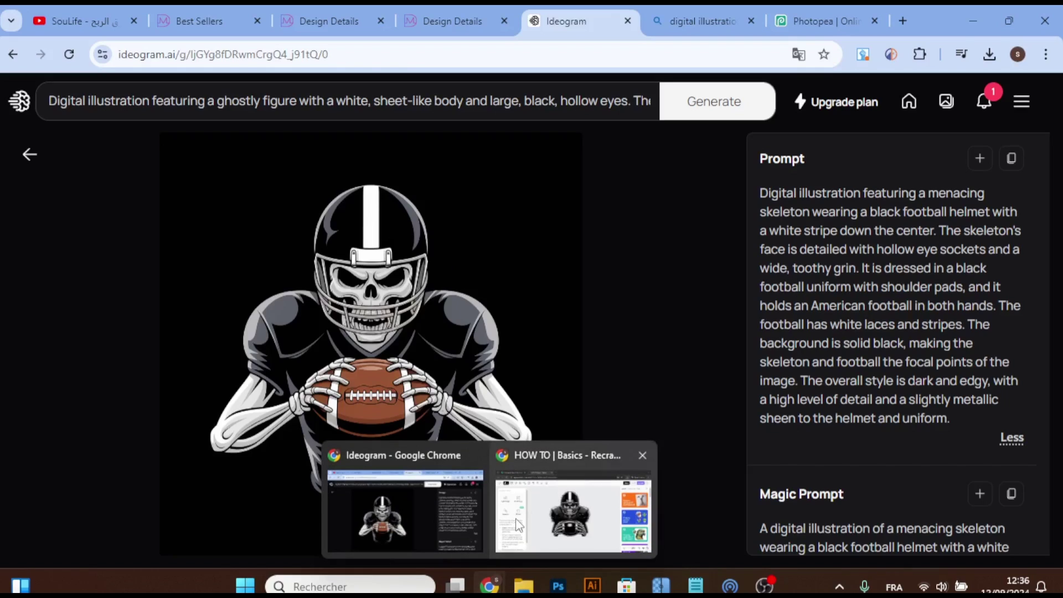
# Step: Set Recraft's export width for the vectorized skeleton to 4500
pyautogui.click(519, 525)
pyautogui.click(519, 525)
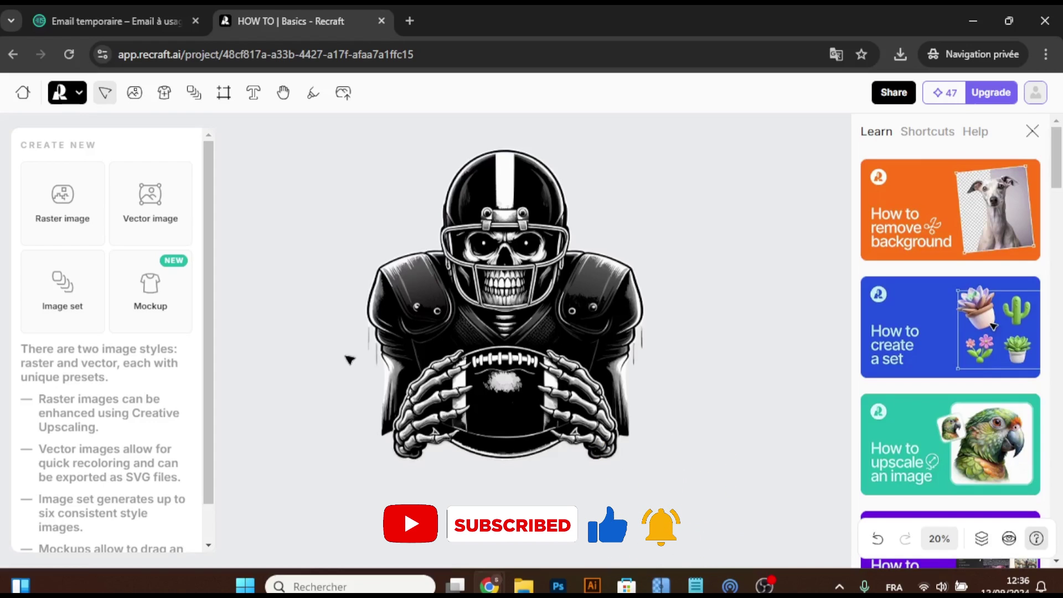
pyautogui.click(474, 308)
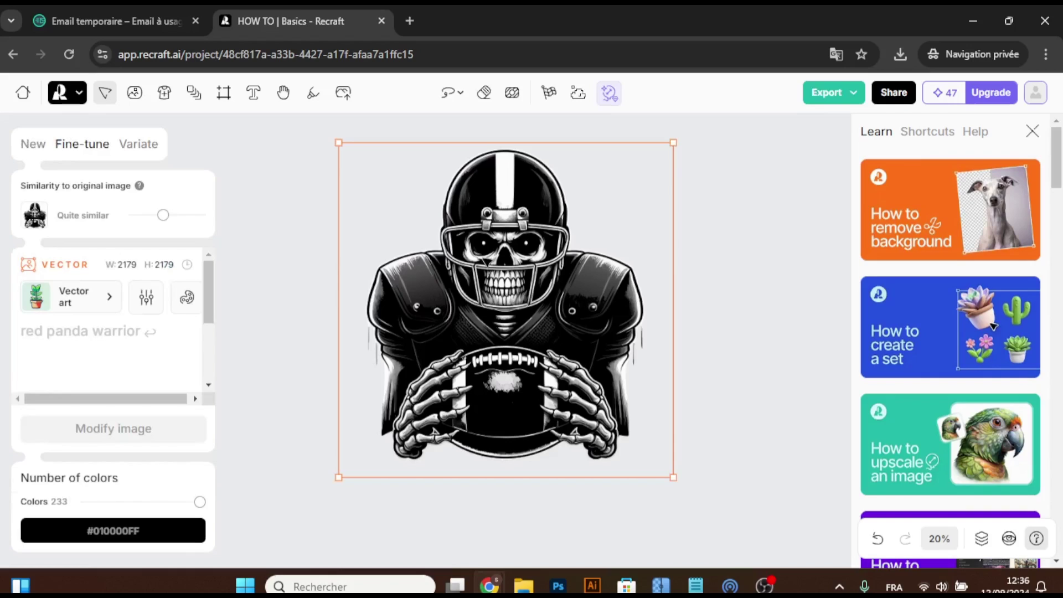
pyautogui.click(823, 103)
pyautogui.doubleClick(804, 154)
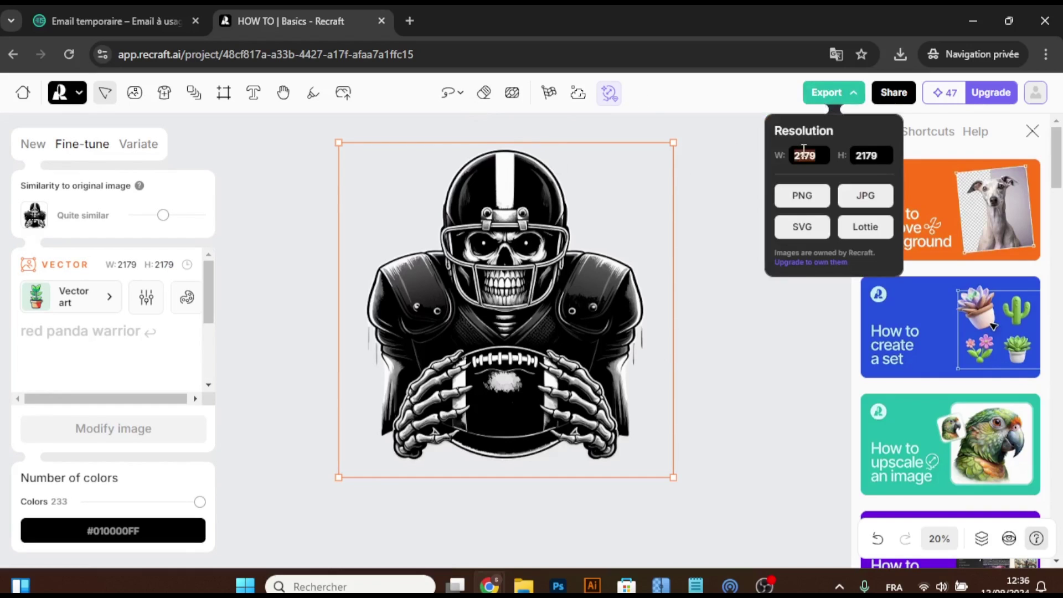
pyautogui.write('4500')
# Step: Delete the old vectorized skeleton from the Recraft canvas
pyautogui.click(694, 176)
pyautogui.moveTo(490, 586)
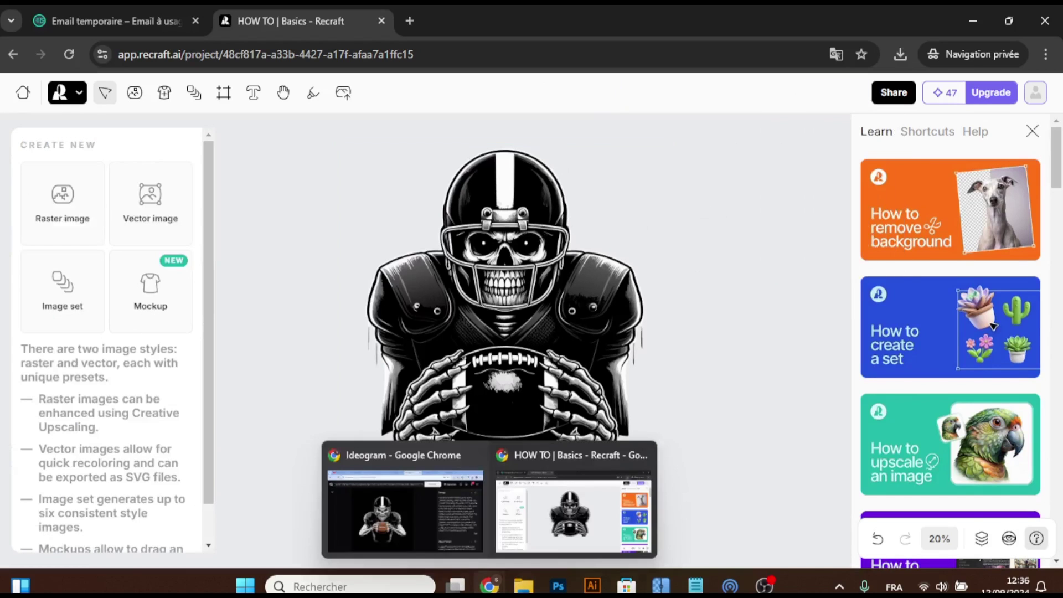
pyautogui.click(471, 505)
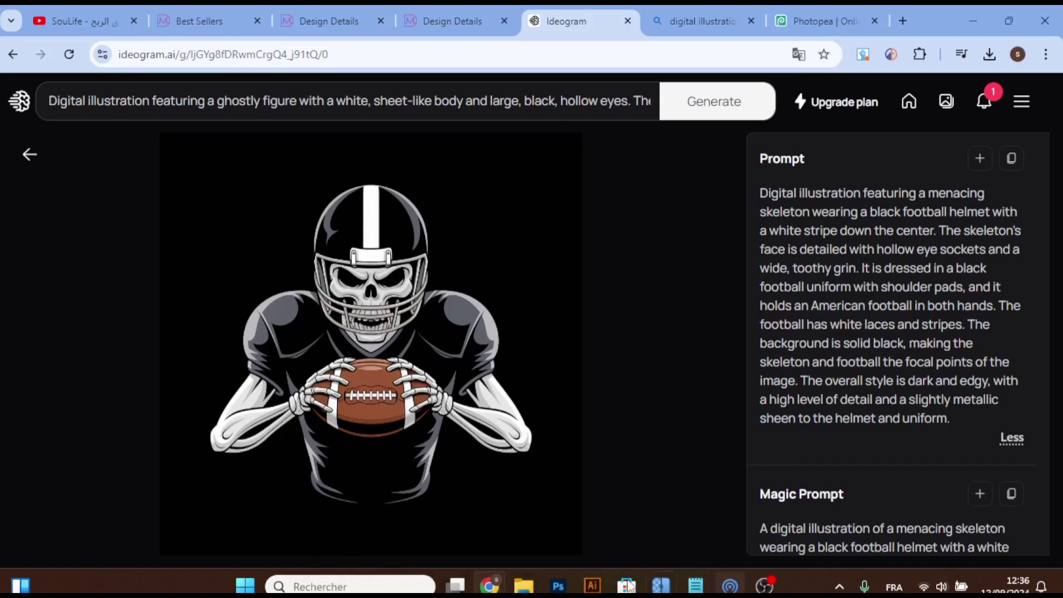
pyautogui.moveTo(490, 586)
pyautogui.click(570, 499)
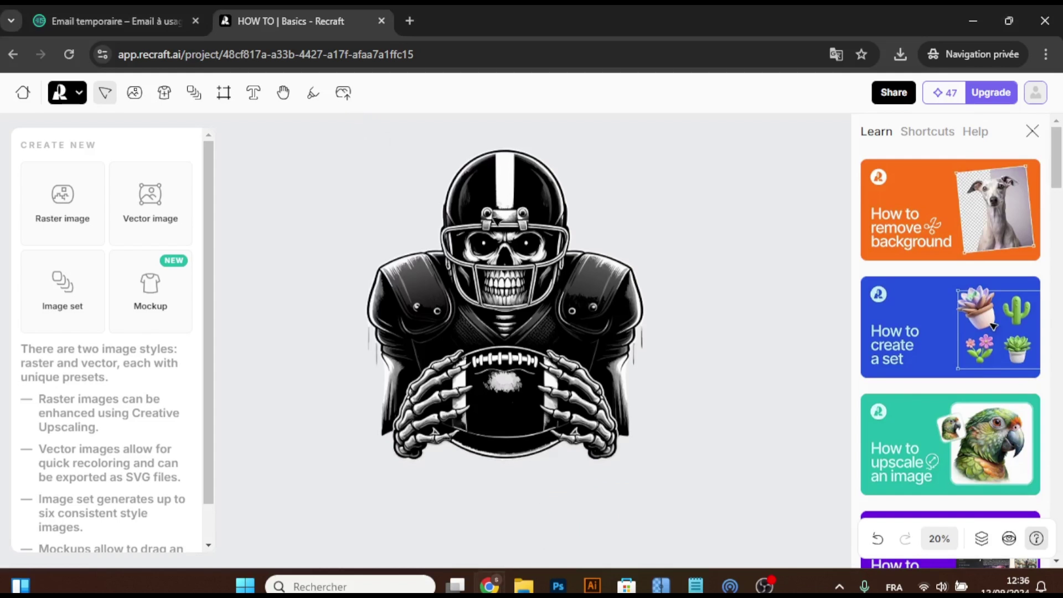
pyautogui.click(499, 193)
pyautogui.press('Delete')
# Step: Upload the skeleton image, scale it to 1767 px, strip its black background, and vectorize it
pyautogui.click(345, 94)
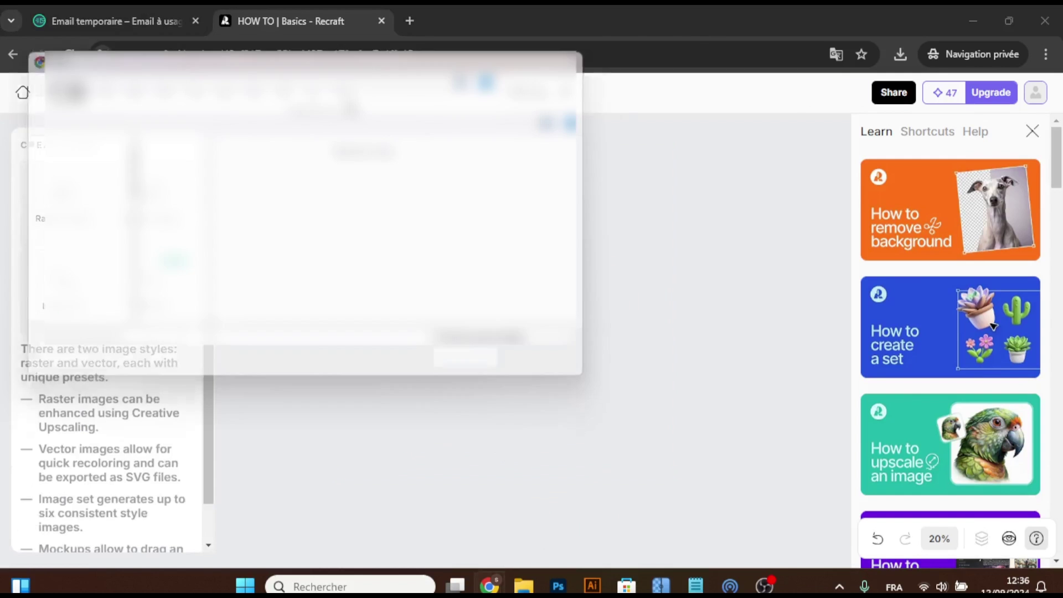
pyautogui.click(186, 214)
pyautogui.click(485, 368)
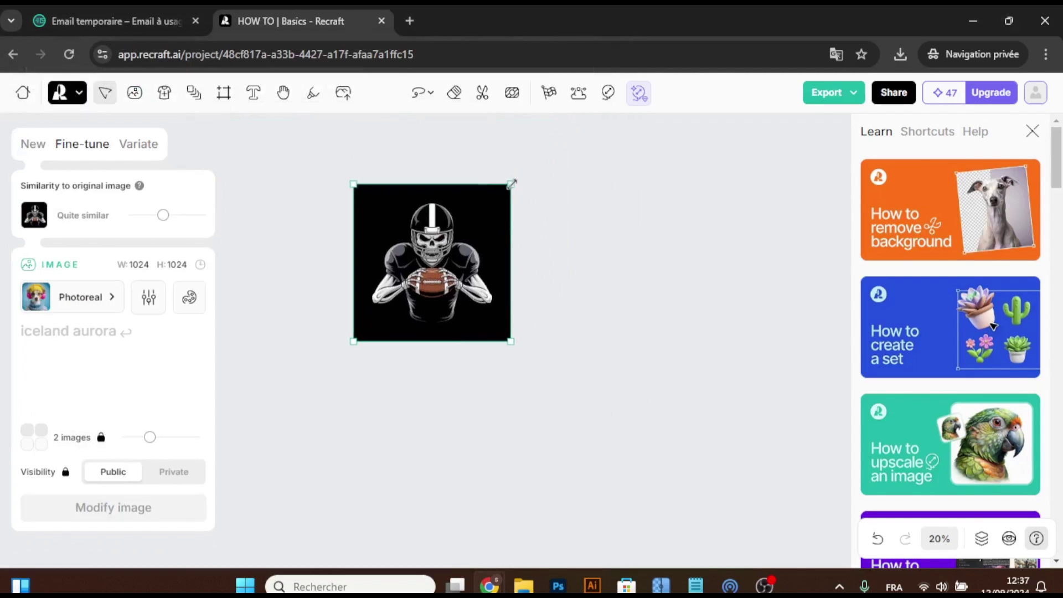
pyautogui.moveTo(512, 183); pyautogui.dragTo(609, 76)
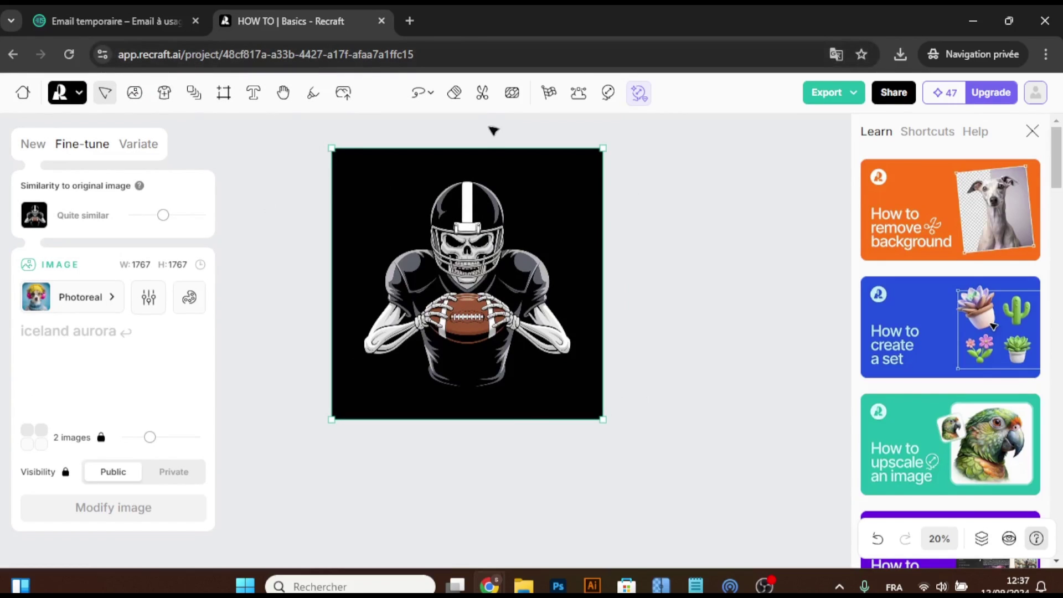
pyautogui.click(482, 94)
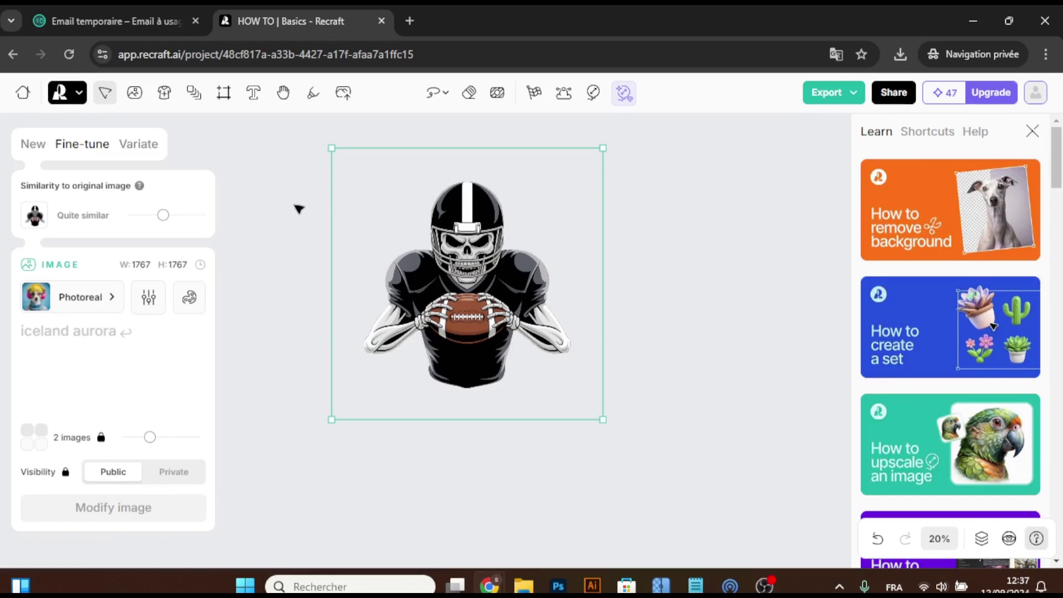
pyautogui.click(563, 95)
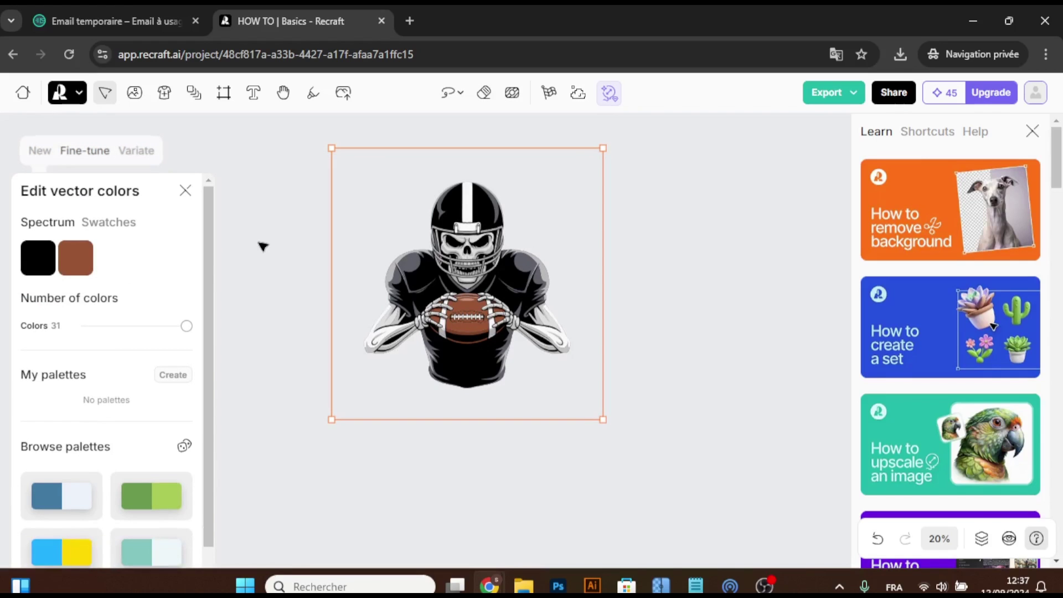
# Step: Enlarge the vector skeleton and save it as a 4500-wide PNG in Téléchargements
pyautogui.moveTo(603, 419); pyautogui.dragTo(671, 487)
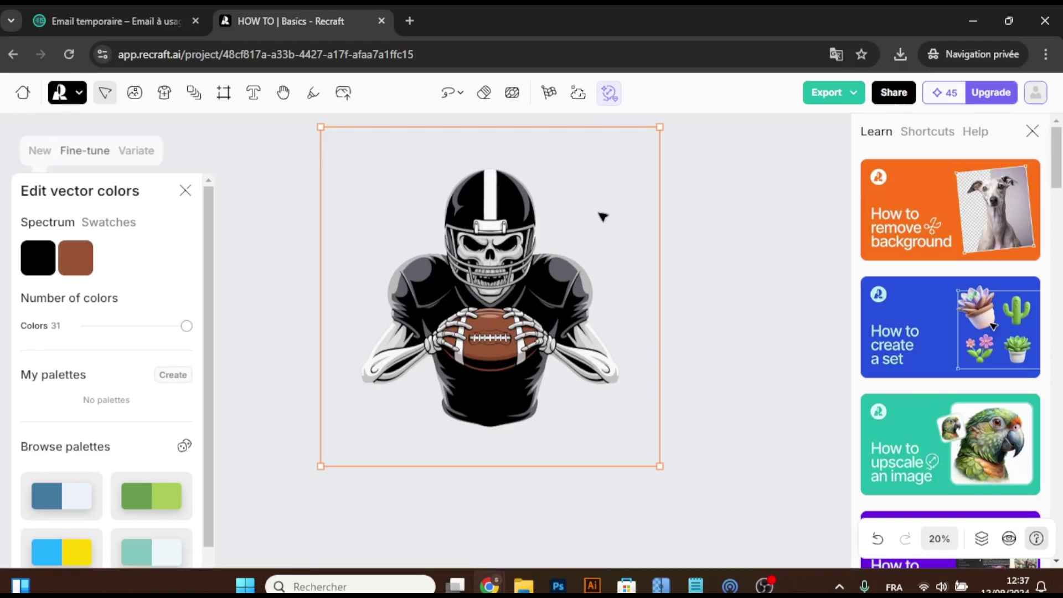
pyautogui.click(828, 93)
pyautogui.doubleClick(808, 155)
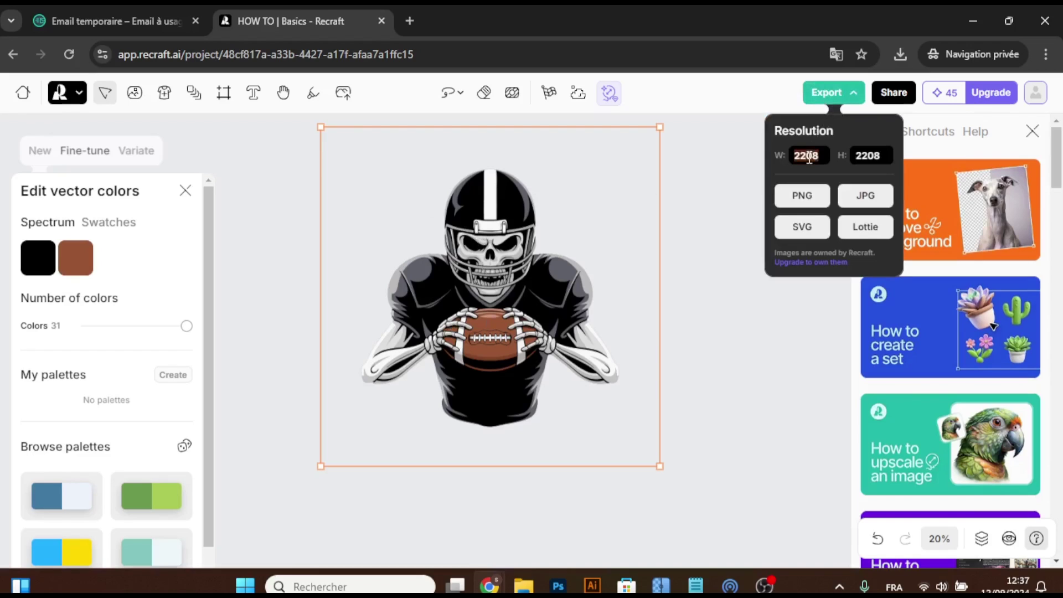
pyautogui.write('4500')
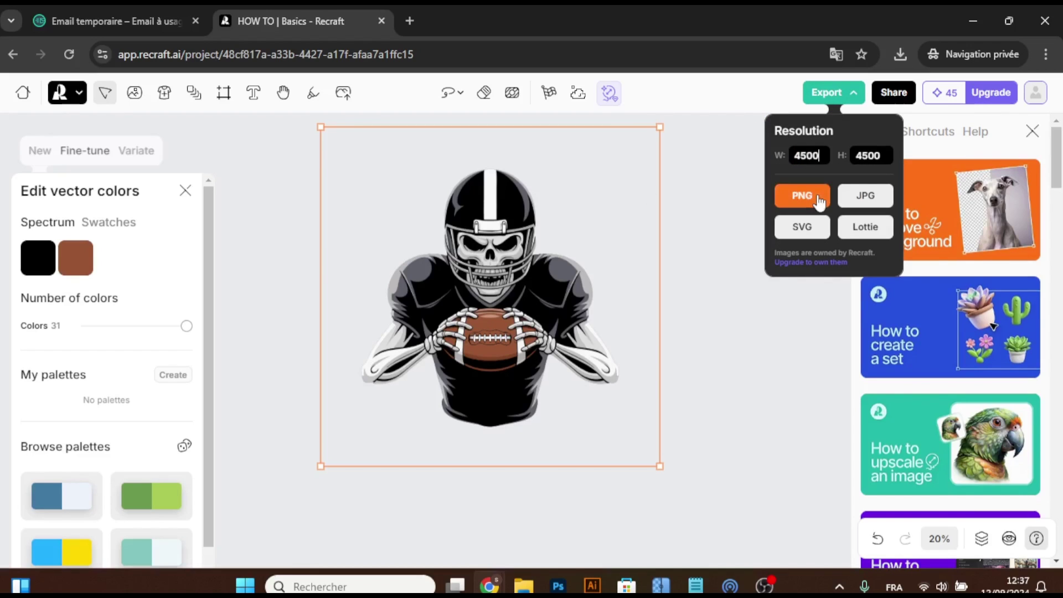
pyautogui.click(819, 199)
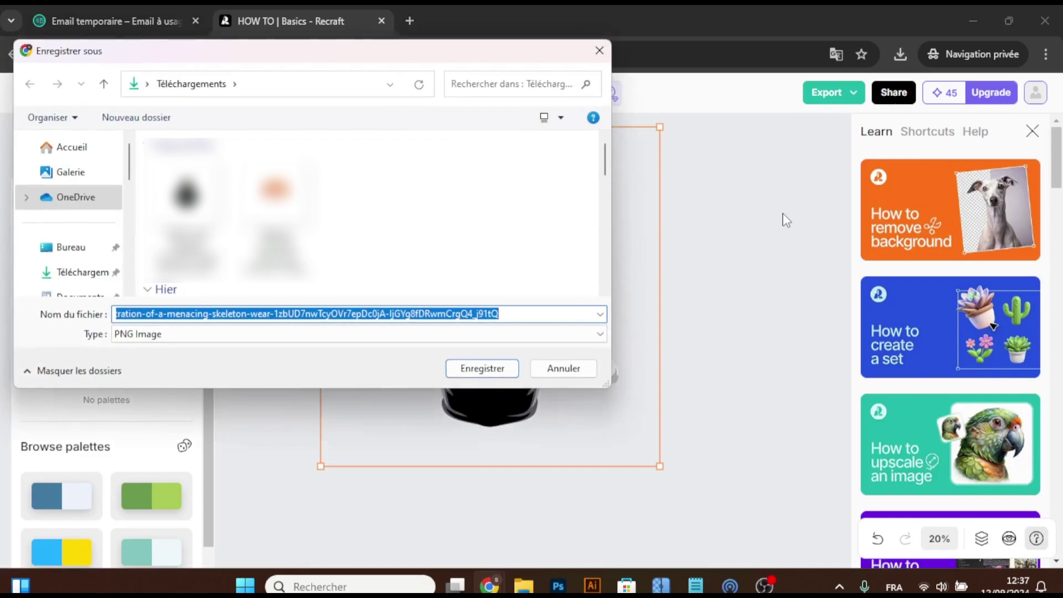
pyautogui.click(83, 242)
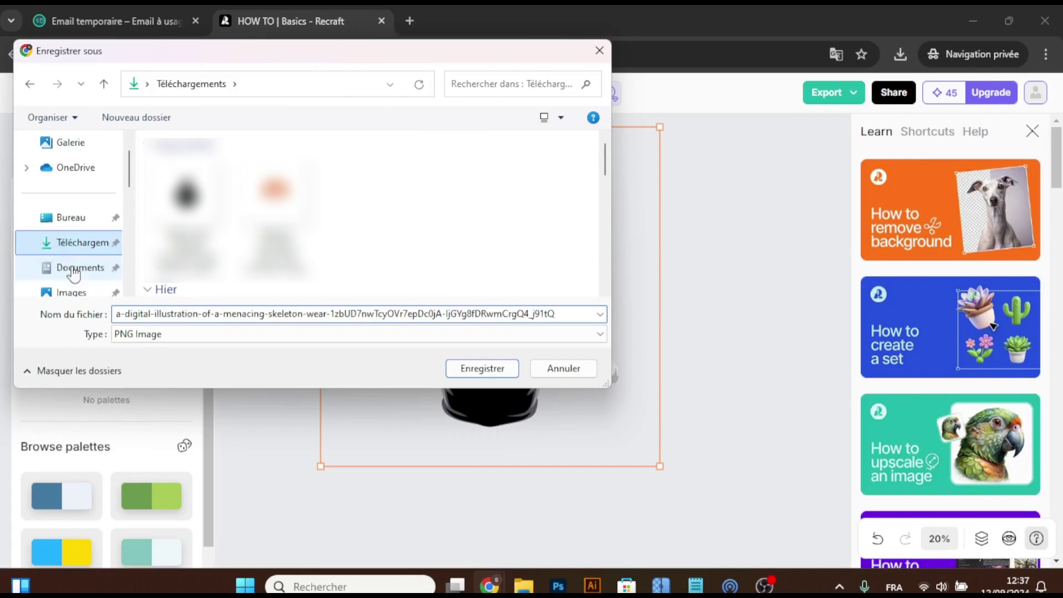
pyautogui.click(482, 368)
pyautogui.click(302, 329)
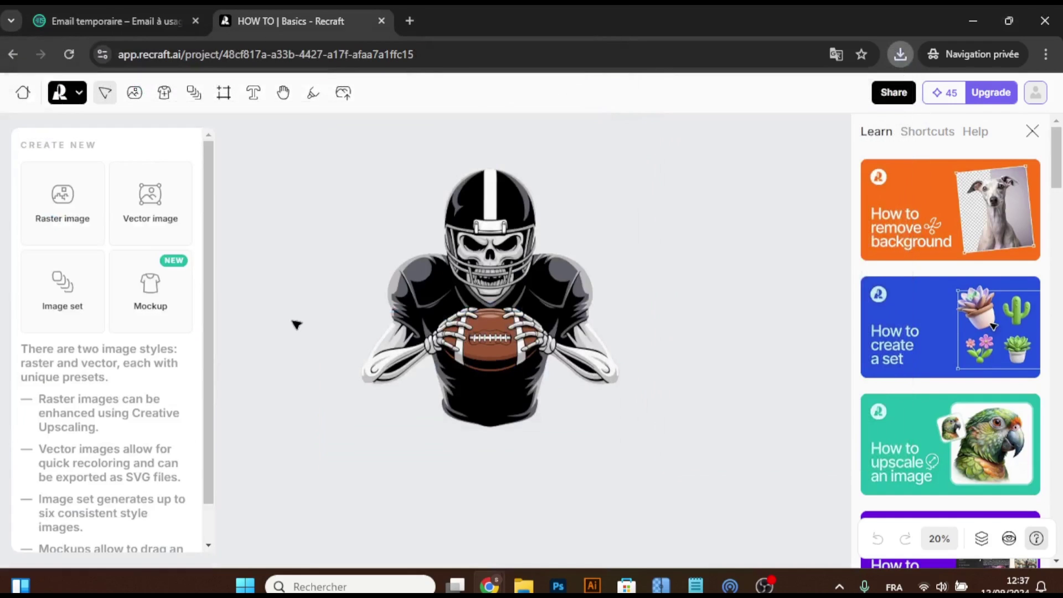
pyautogui.moveTo(490, 586)
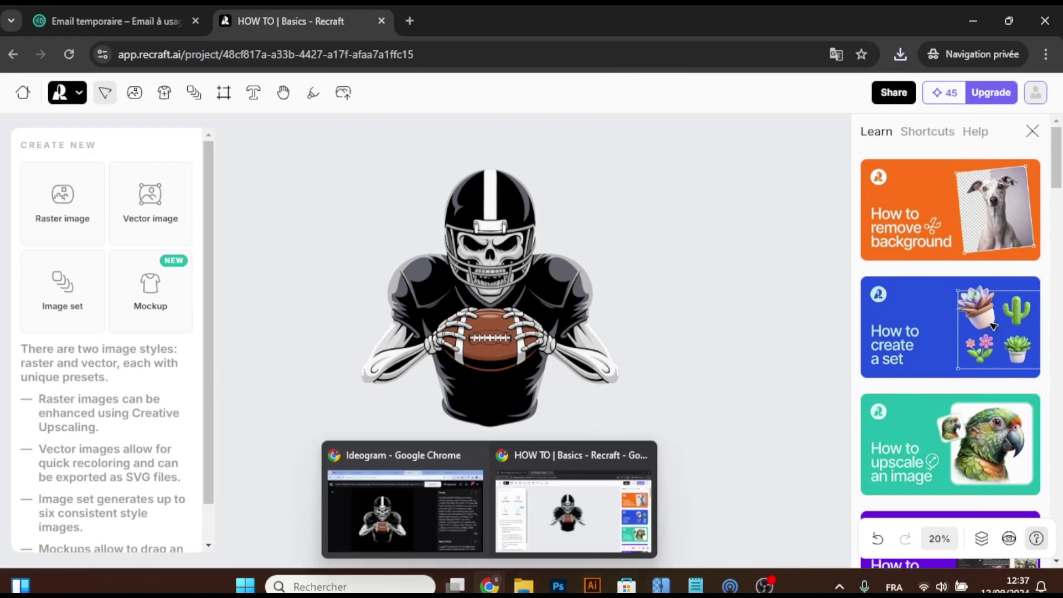
# Step: Switch to Photopea, glancing back at the Ideogram skeleton, and start a Nouveau projet
pyautogui.click(417, 517)
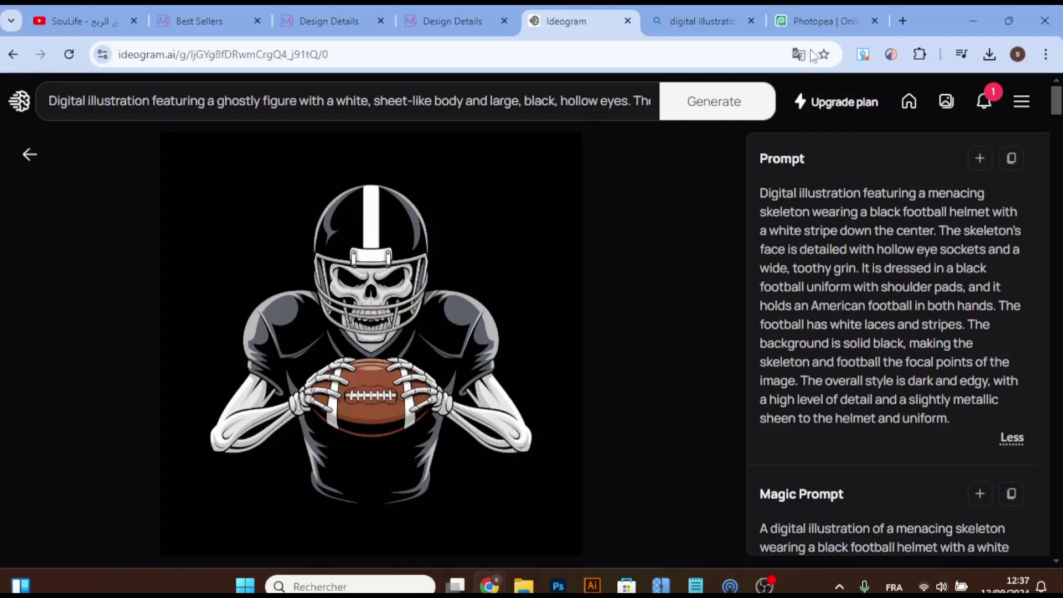
pyautogui.click(825, 21)
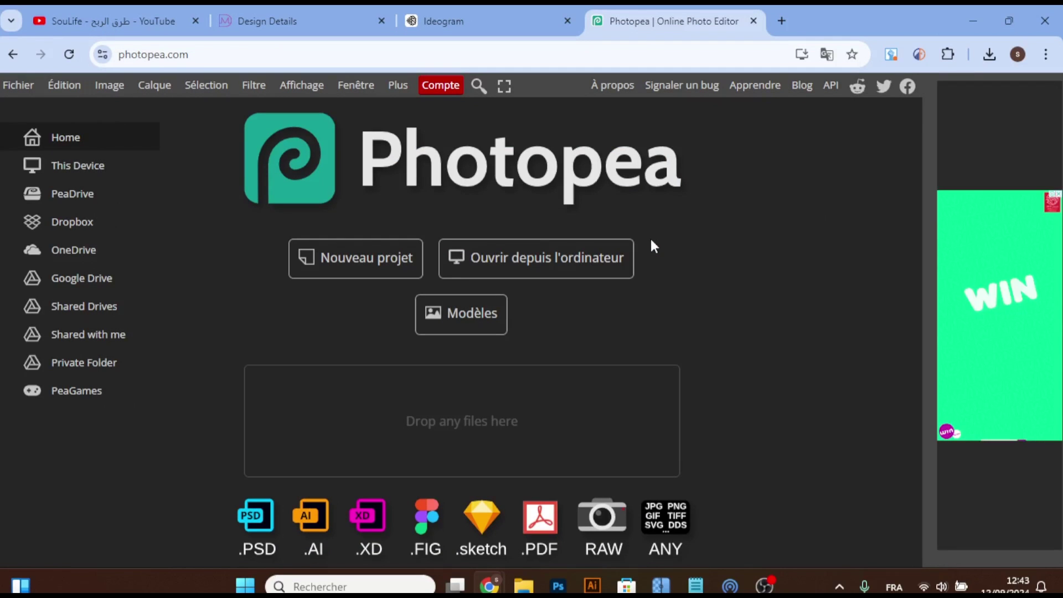
pyautogui.click(443, 21)
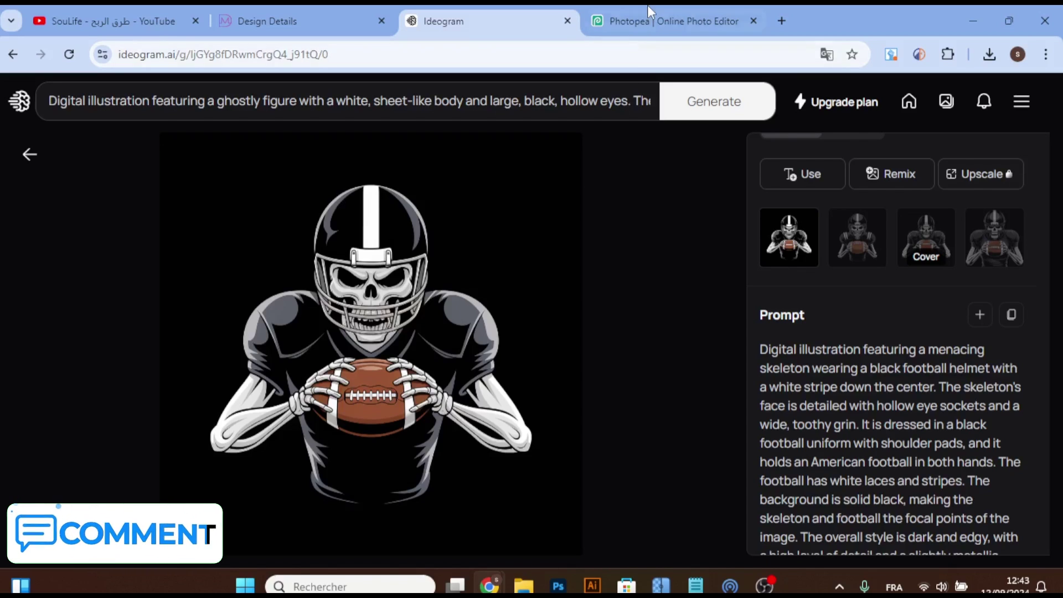
pyautogui.hotkey('ctrl', 'Tab')
pyautogui.click(344, 279)
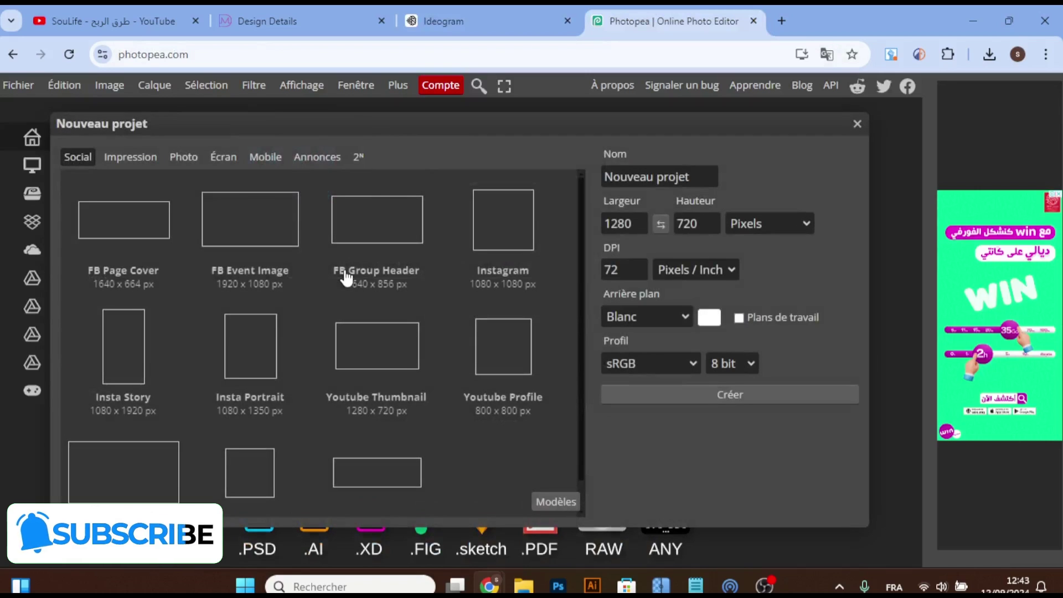
# Step: Set the new canvas to 4500 × 5400 pixels at 300 DPI
pyautogui.doubleClick(622, 221)
pyautogui.write('450')
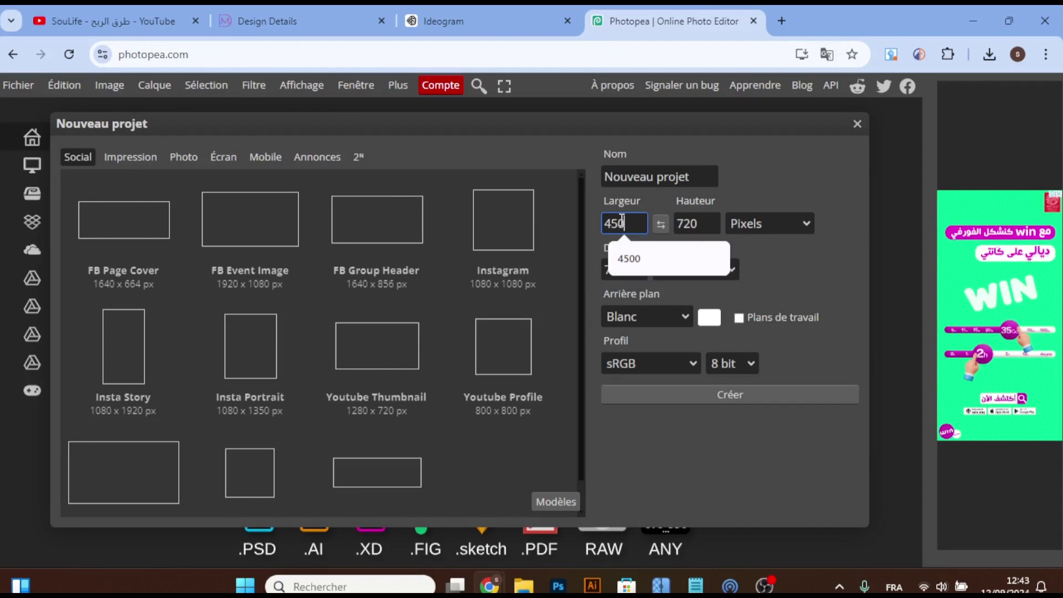
pyautogui.write('0')
pyautogui.doubleClick(681, 231)
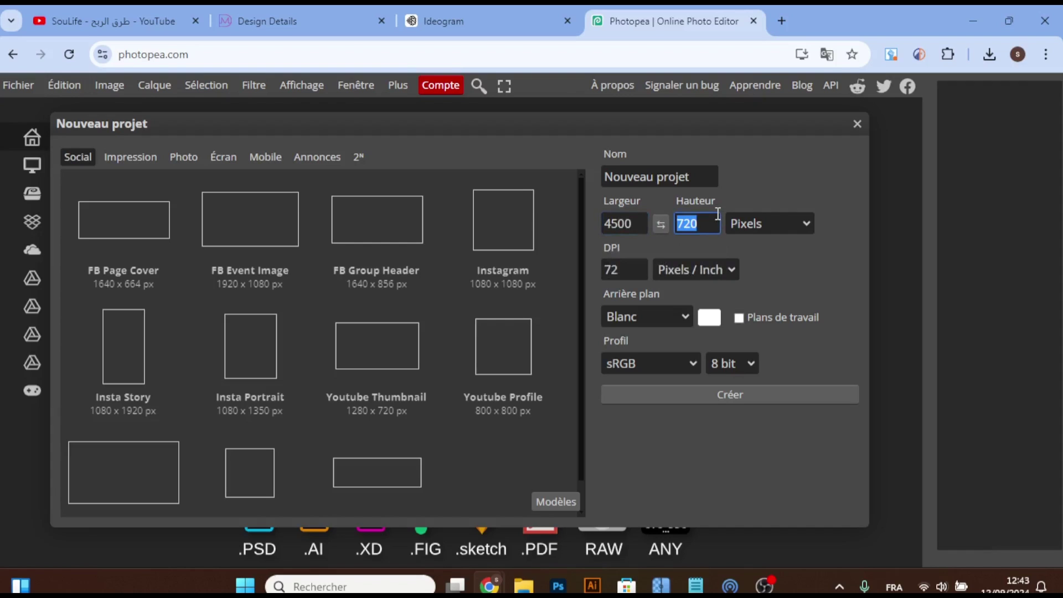
pyautogui.write('5400')
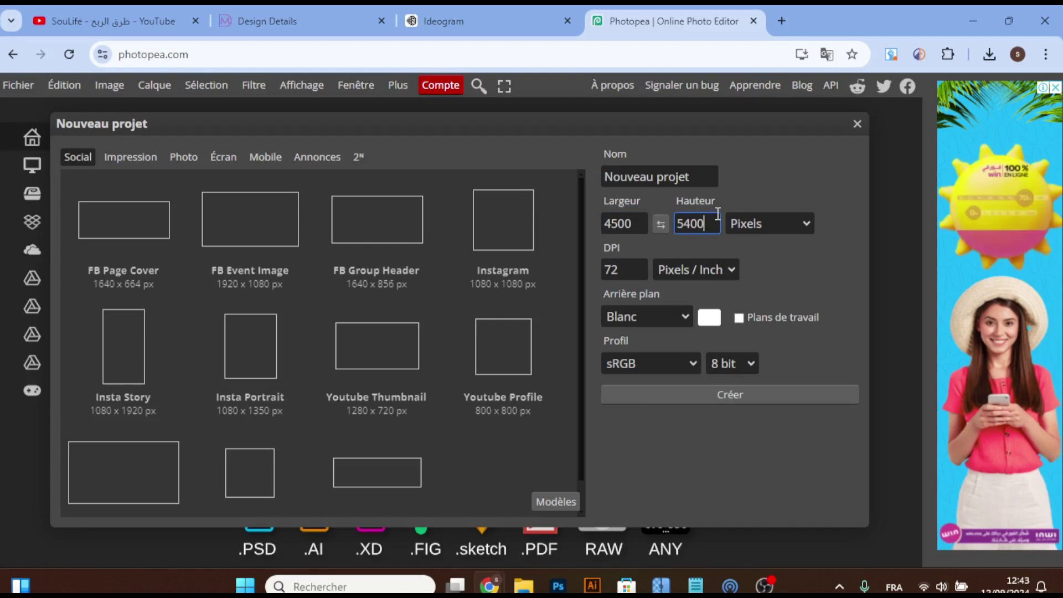
pyautogui.click(767, 225)
pyautogui.click(767, 227)
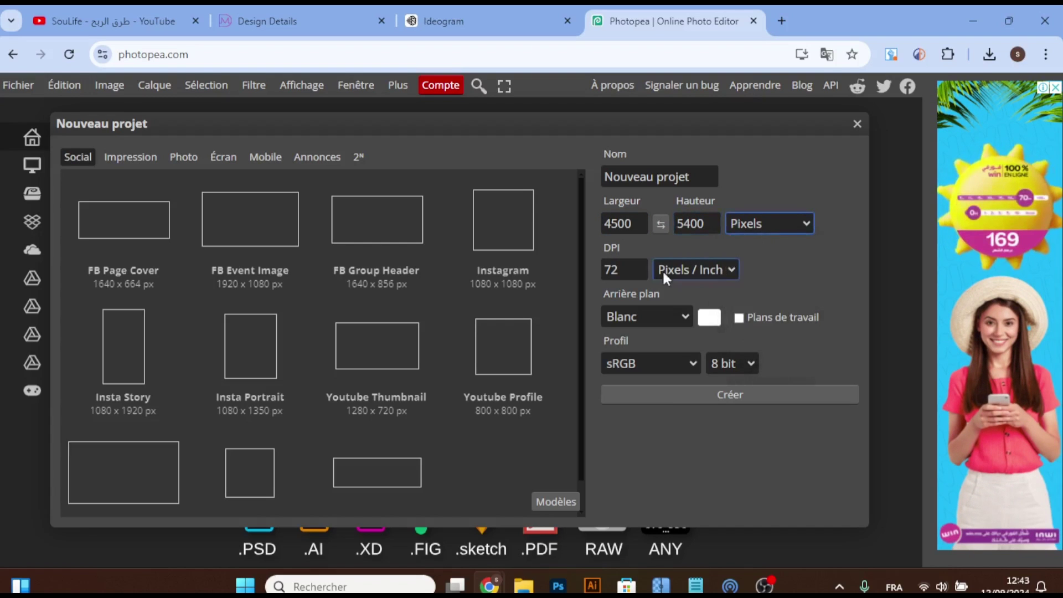
pyautogui.doubleClick(618, 274)
pyautogui.write('300')
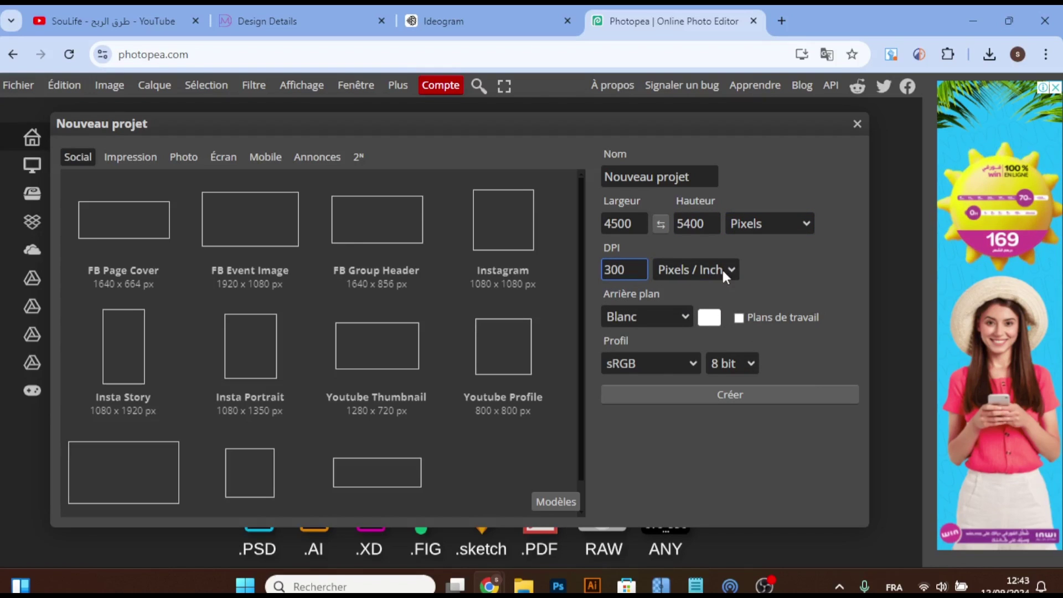
# Step: Choose a black background for the new canvas
pyautogui.click(709, 317)
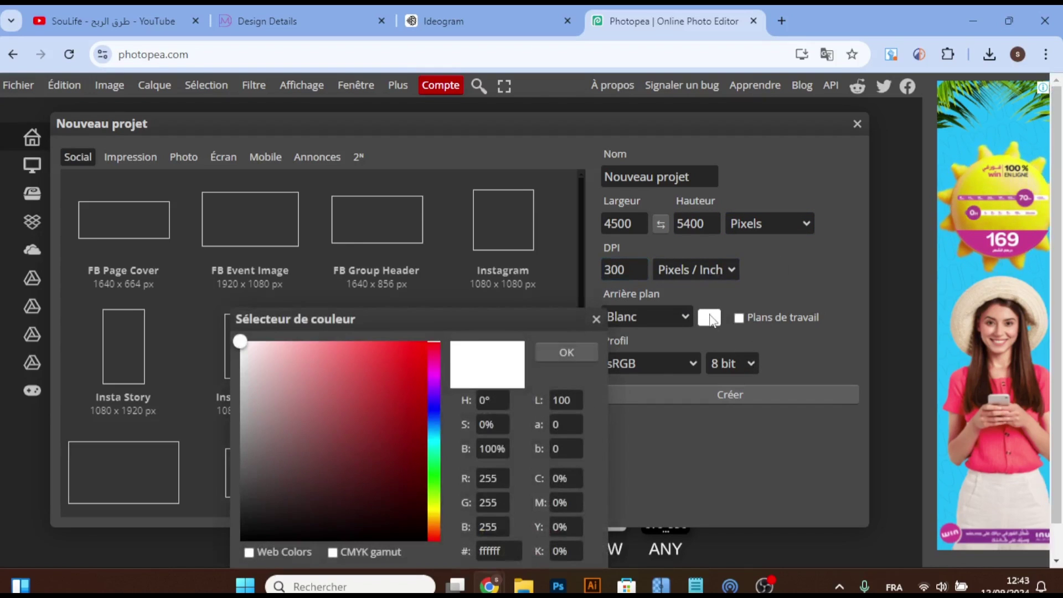
pyautogui.moveTo(309, 472); pyautogui.dragTo(237, 549)
pyautogui.scroll(-1, 260, 529)
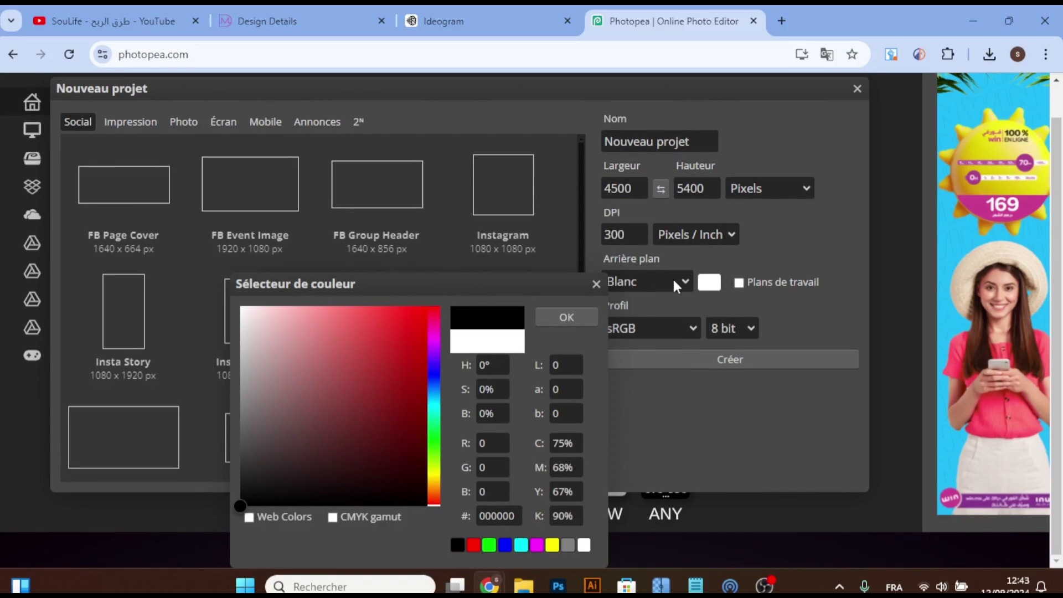
pyautogui.click(597, 283)
pyautogui.click(677, 319)
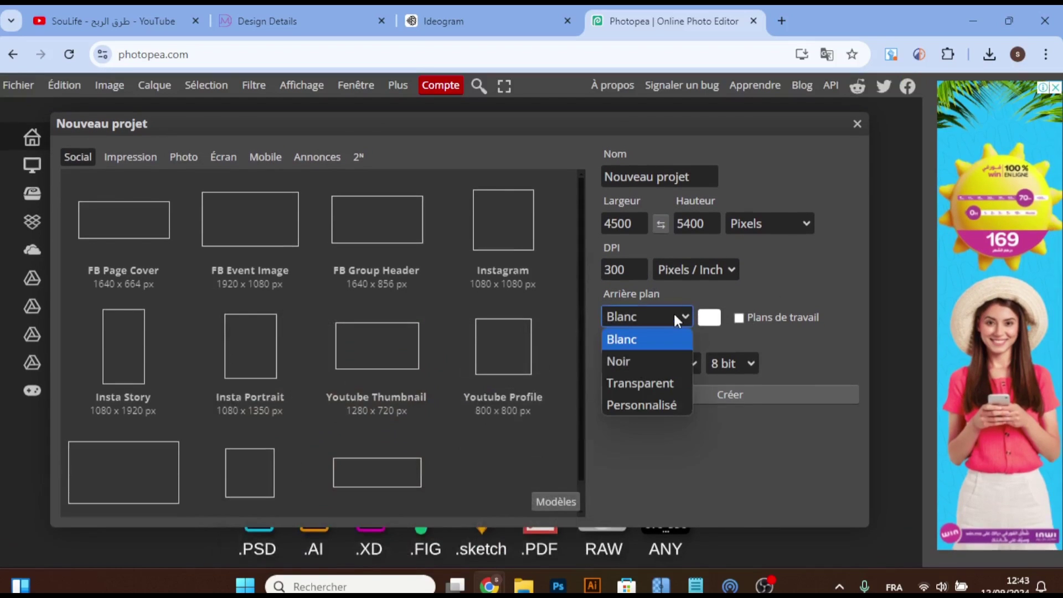
pyautogui.click(642, 363)
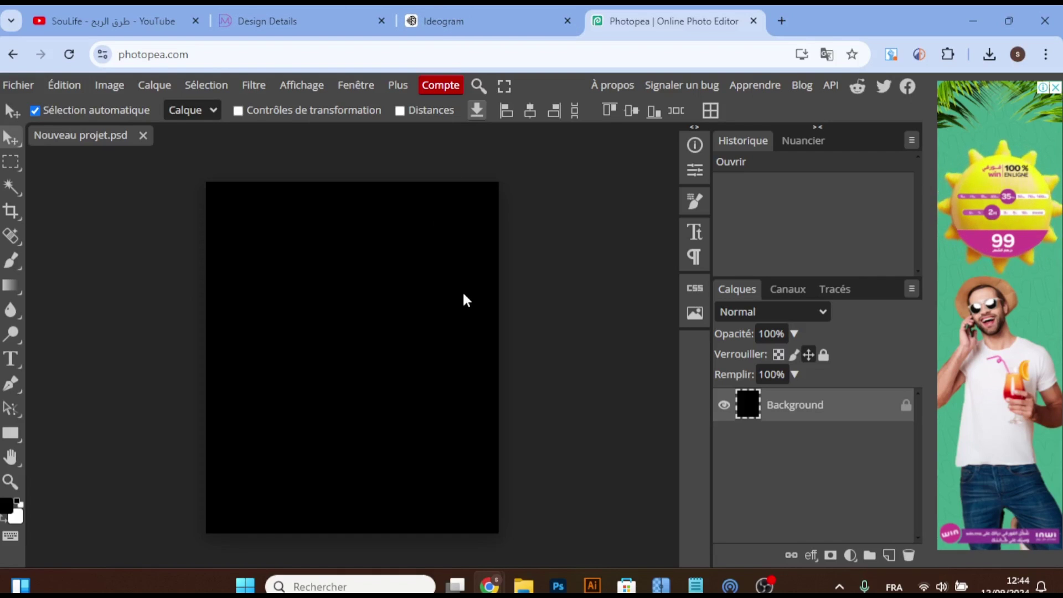
# Step: Drag the downloaded skeleton football image from Téléchargements onto the black Photopea canvas
pyautogui.hotkey('alt', 'Tab')
pyautogui.moveTo(412, 235)
pyautogui.mouseDown()
pyautogui.moveTo(434, 276)
pyautogui.moveTo(421, 347)
pyautogui.mouseUp()
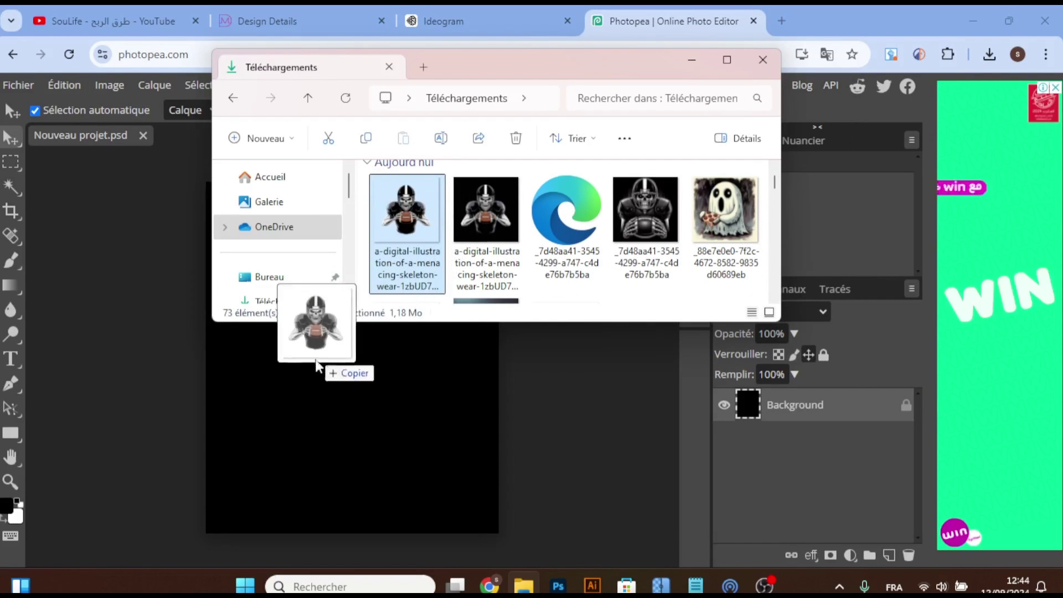
pyautogui.moveTo(420, 348); pyautogui.dragTo(339, 411)
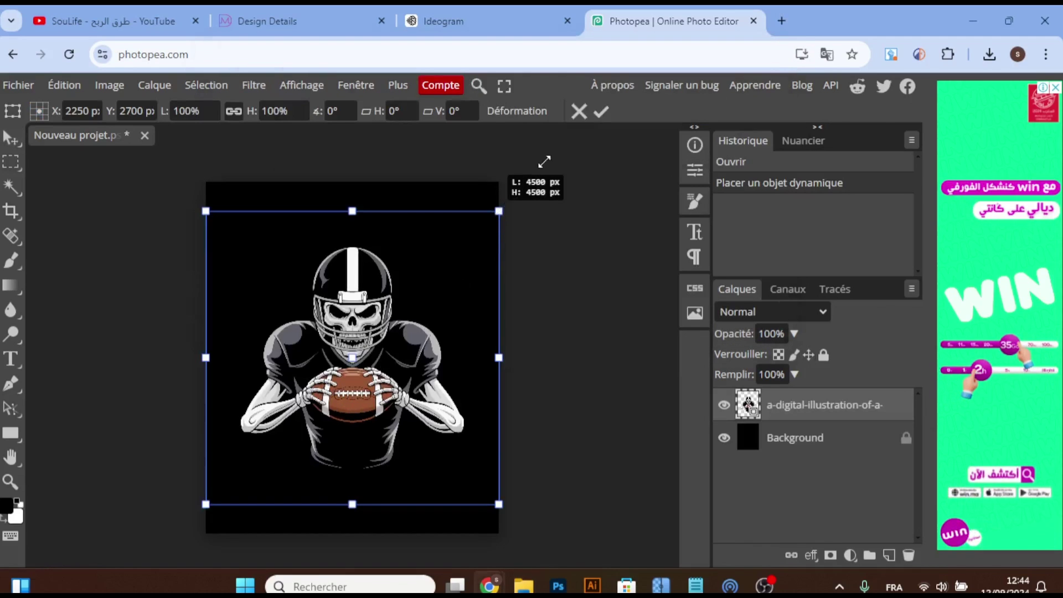
# Step: Resize the placed skeleton image to about 122% and centre it on the canvas
pyautogui.moveTo(500, 209); pyautogui.dragTo(576, 150)
pyautogui.moveTo(408, 272); pyautogui.dragTo(402, 291)
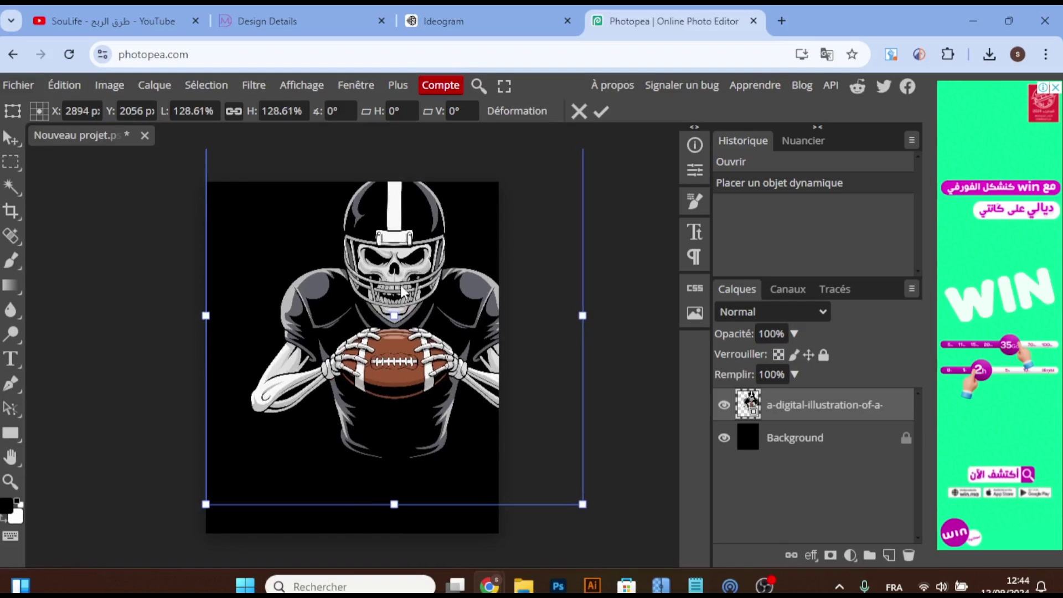
pyautogui.moveTo(382, 347)
pyautogui.mouseDown()
pyautogui.moveTo(330, 392)
pyautogui.moveTo(338, 382)
pyautogui.mouseUp()
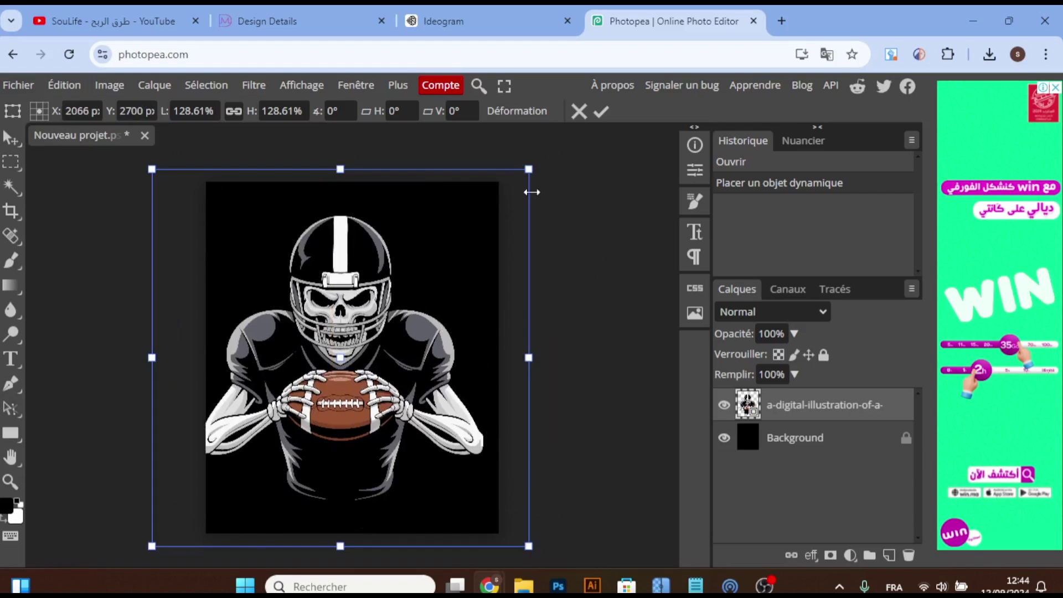
pyautogui.moveTo(529, 168); pyautogui.dragTo(510, 185)
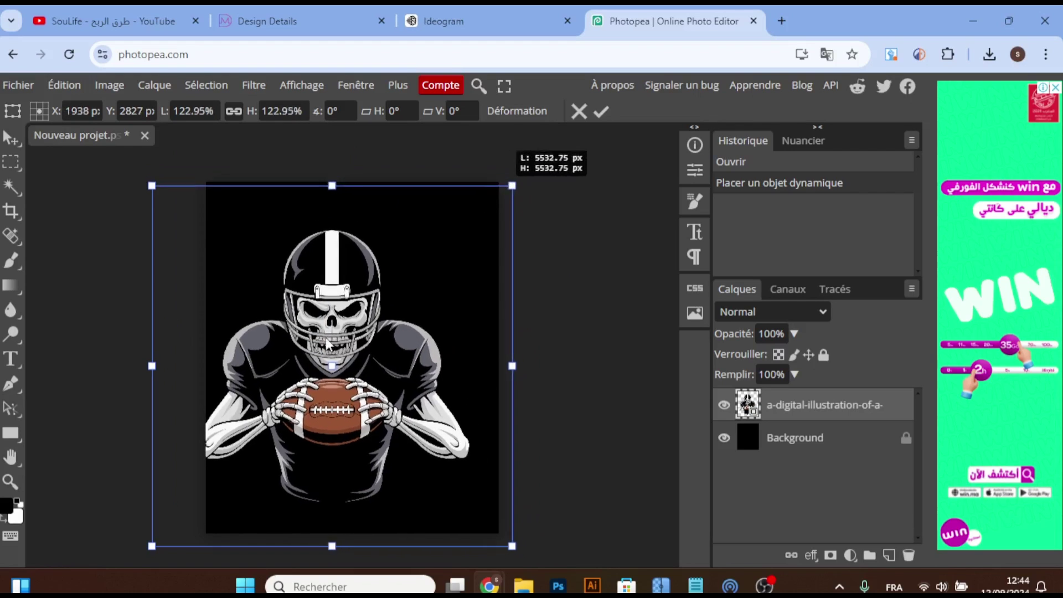
pyautogui.moveTo(330, 328)
pyautogui.mouseDown()
pyautogui.moveTo(357, 302)
pyautogui.moveTo(353, 324)
pyautogui.mouseUp()
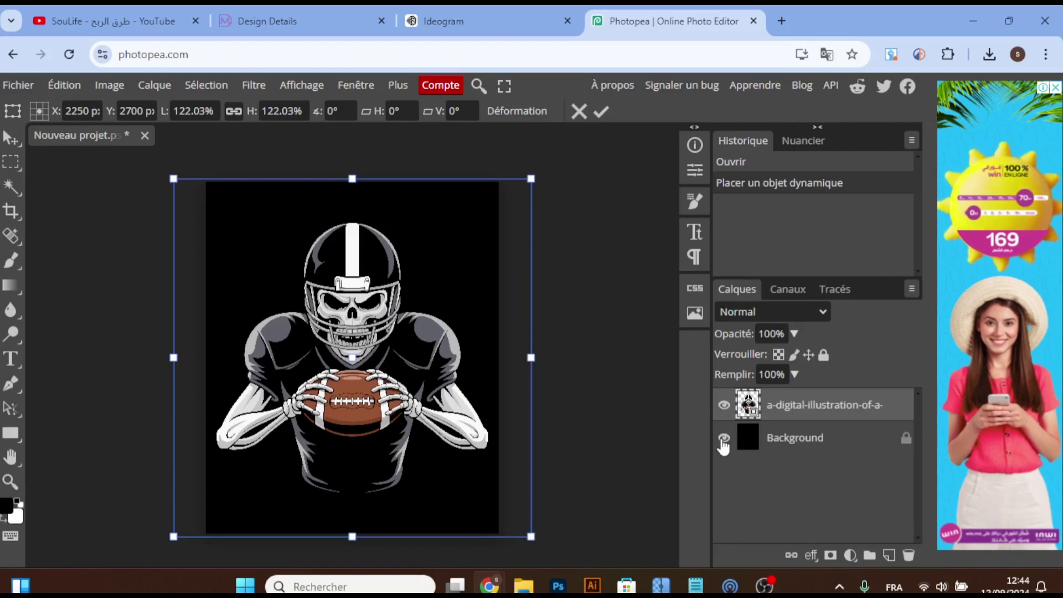
# Step: Hide the Background layer and export the transparent design as a 4500 × 5400 PNG
pyautogui.click(723, 439)
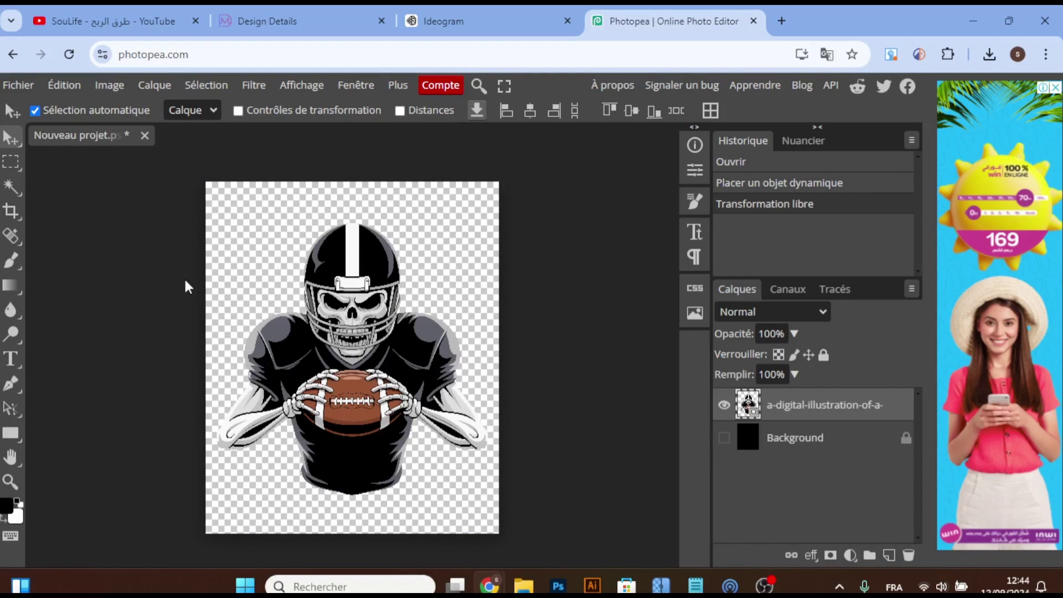
pyautogui.click(20, 88)
pyautogui.moveTo(66, 314)
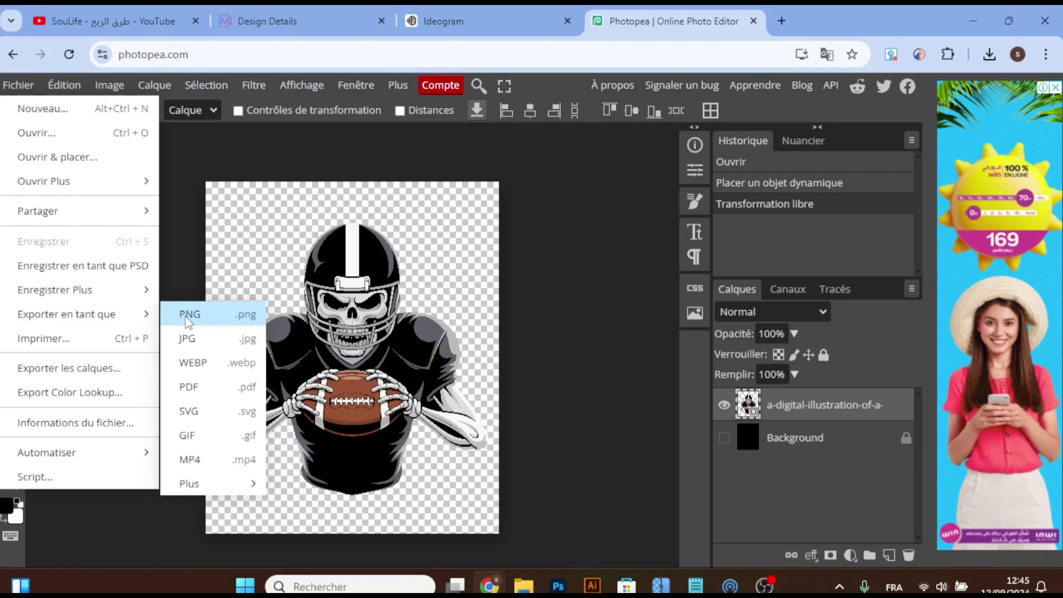
pyautogui.click(188, 317)
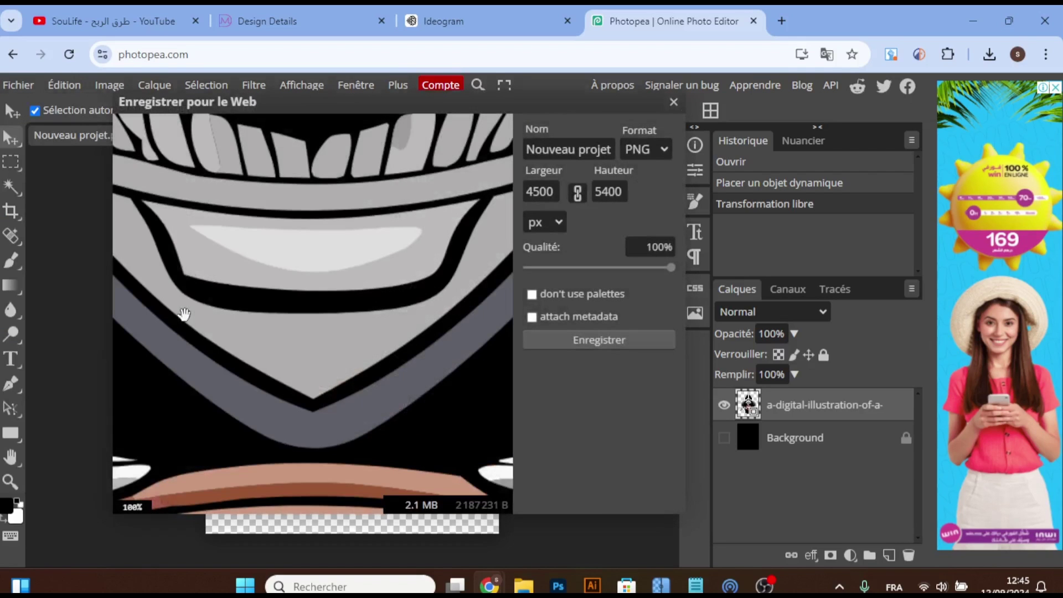
pyautogui.scroll(1, 255, 247)
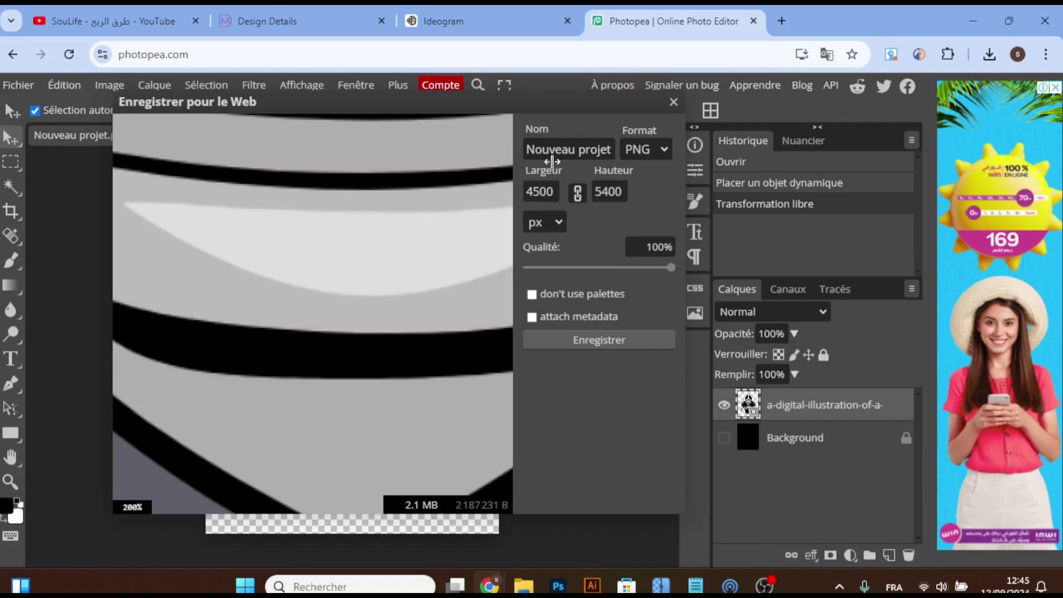
pyautogui.click(562, 152)
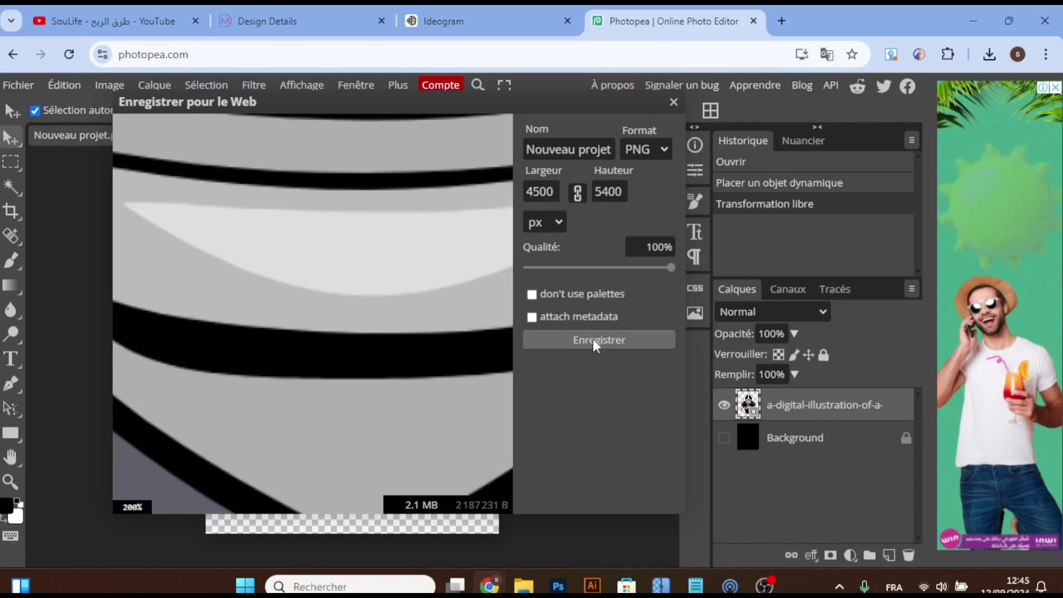
pyautogui.click(674, 102)
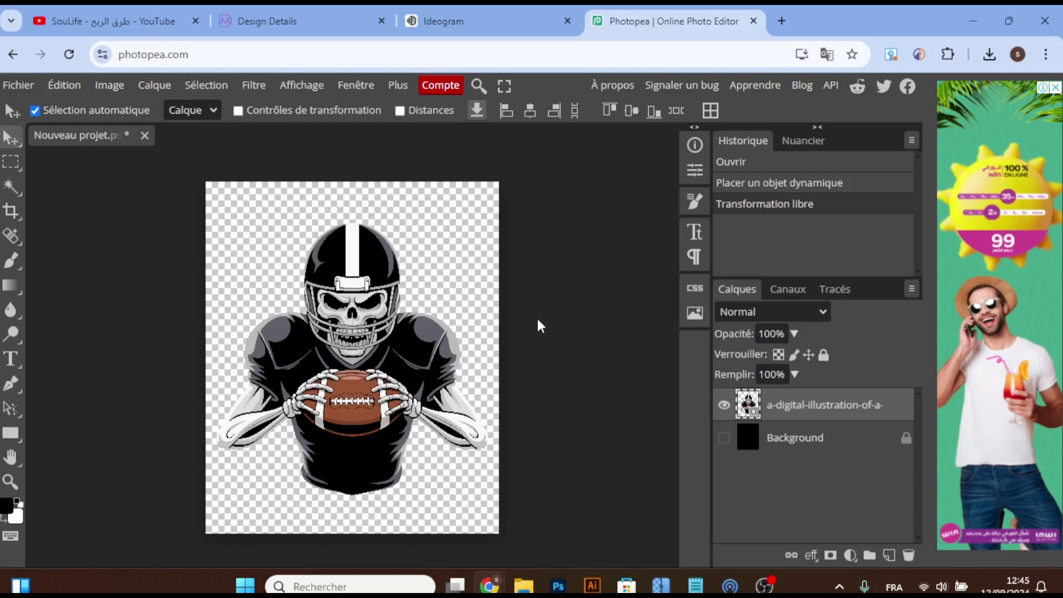
# Step: Remix the second skeleton variation in Ideogram to generate four new images
pyautogui.click(443, 22)
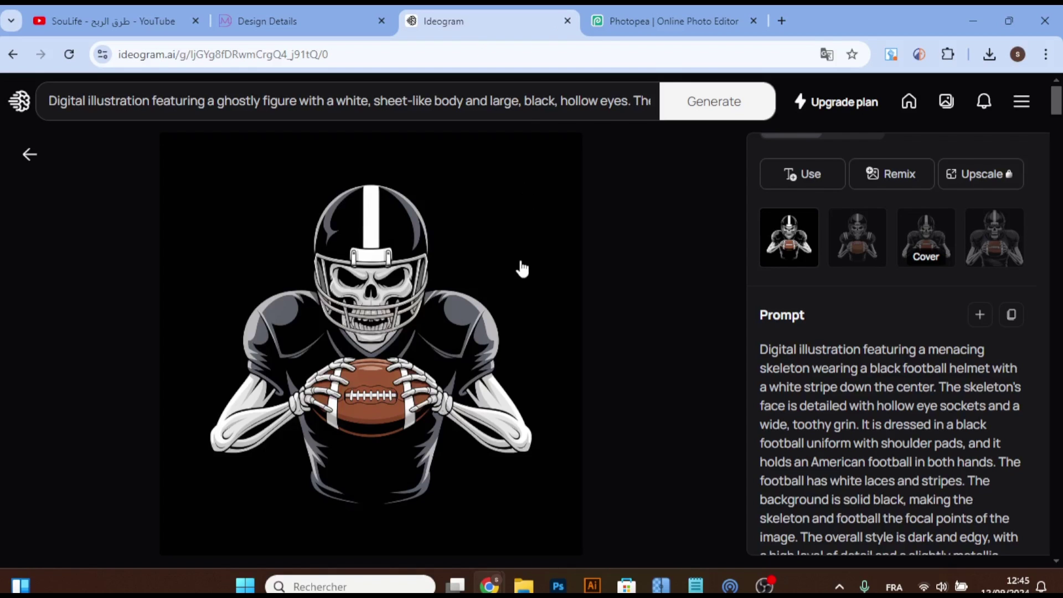
pyautogui.moveTo(893, 332)
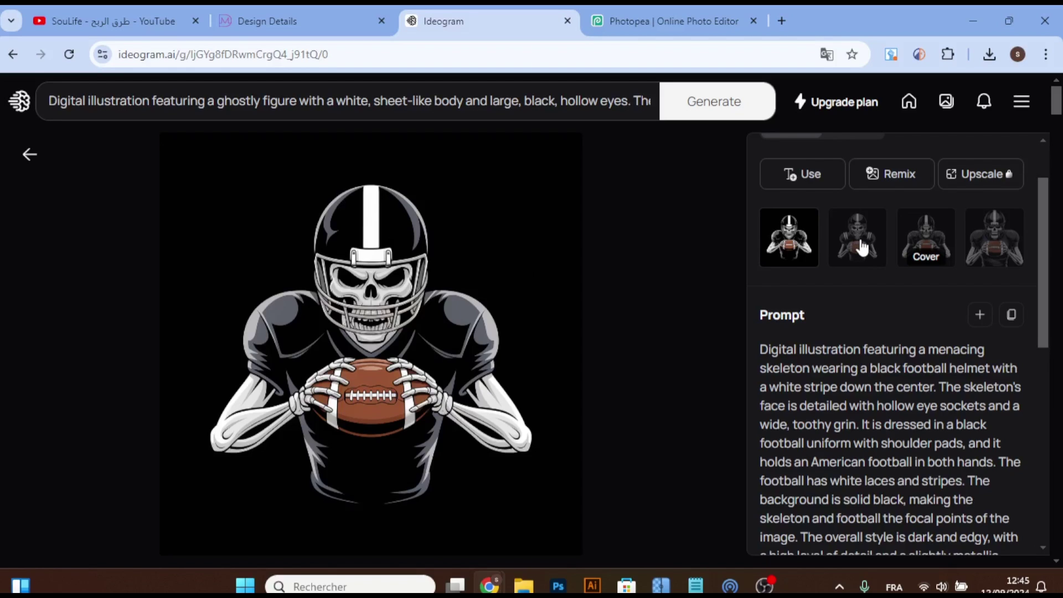
pyautogui.click(861, 248)
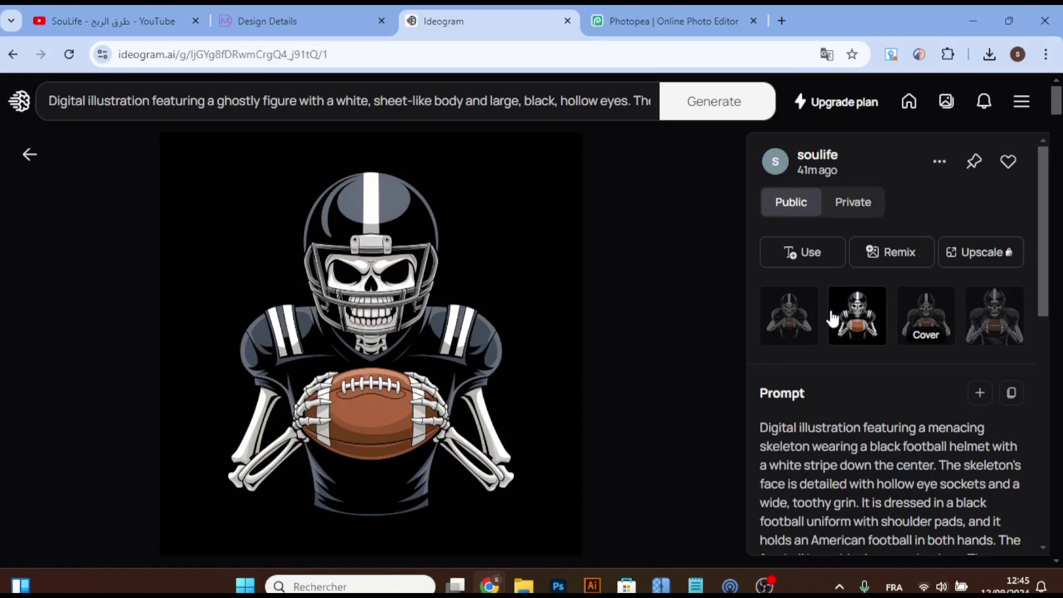
pyautogui.click(884, 258)
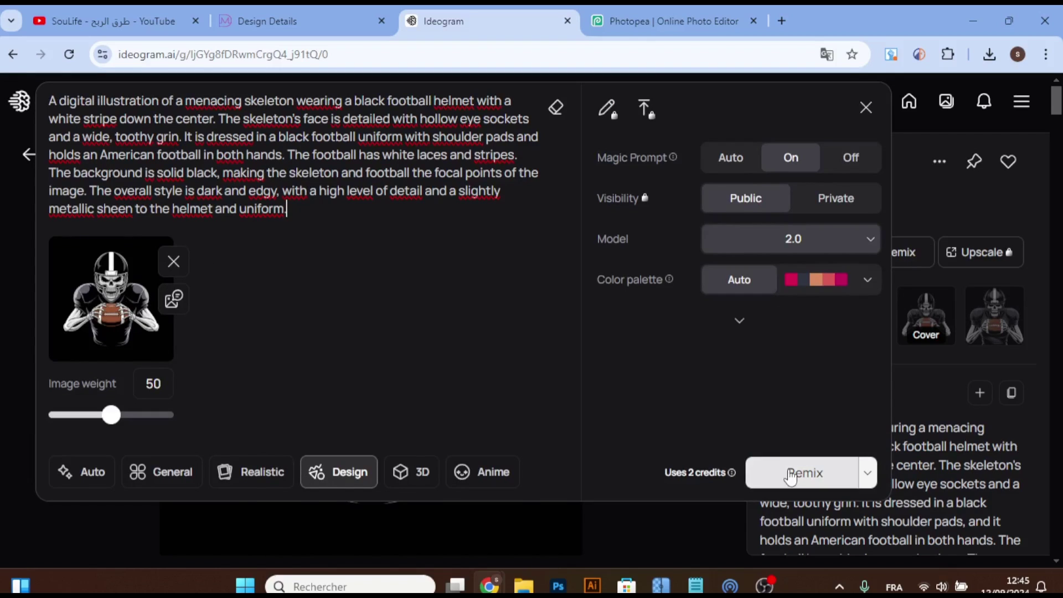
pyautogui.click(804, 472)
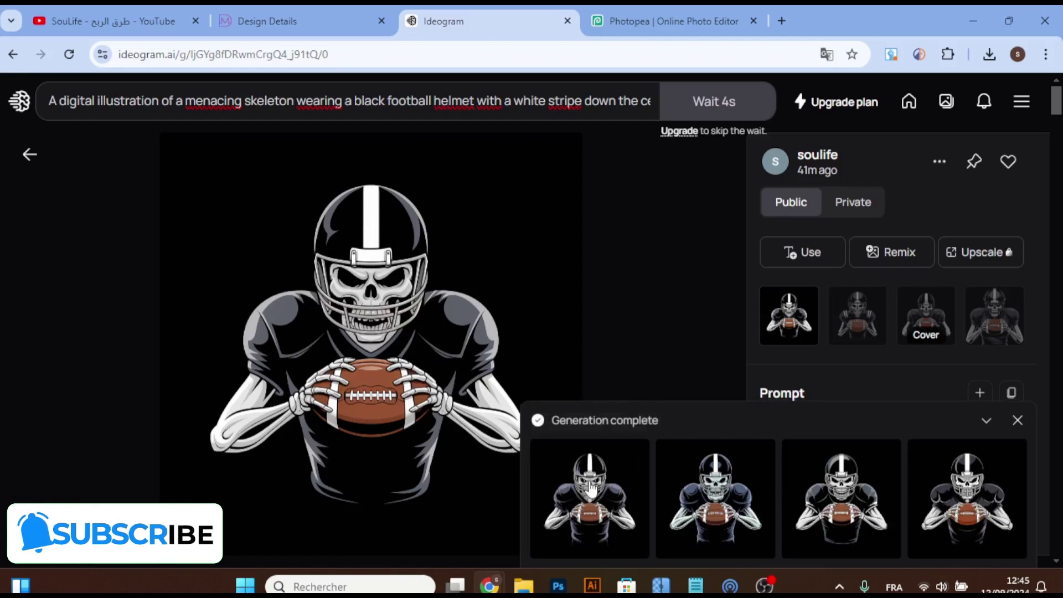
# Step: Look through the four new skeleton variations, then return to the Merch Dominator product page
pyautogui.click(588, 478)
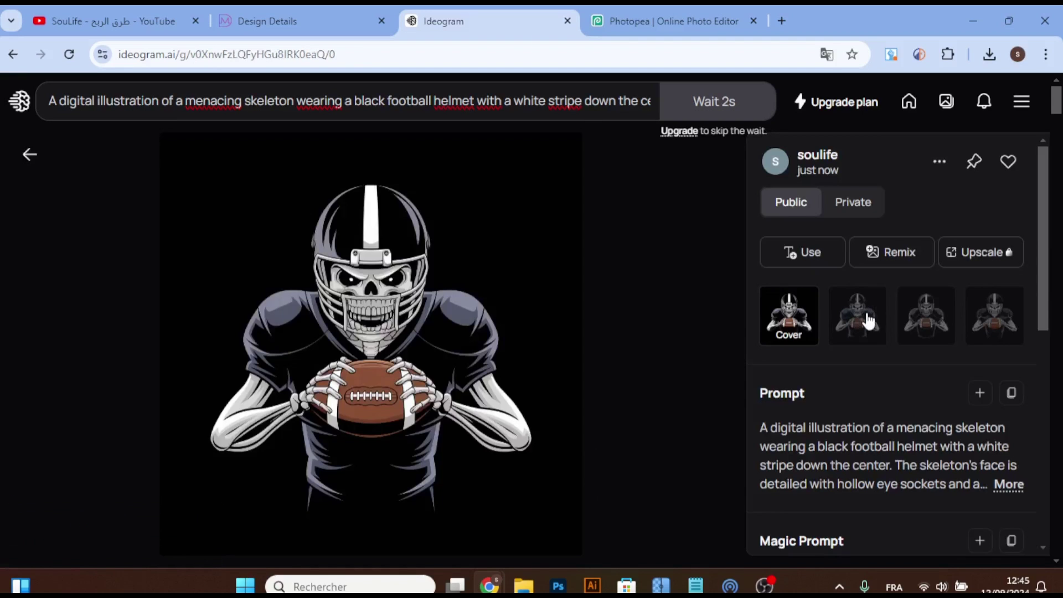
pyautogui.click(864, 319)
pyautogui.click(803, 315)
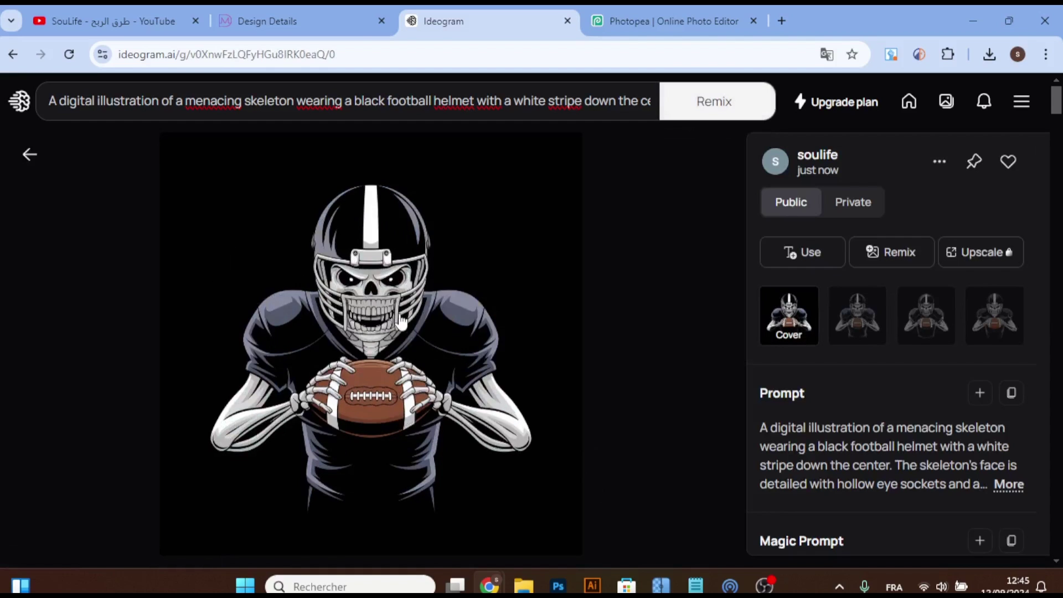
pyautogui.click(867, 314)
pyautogui.click(908, 310)
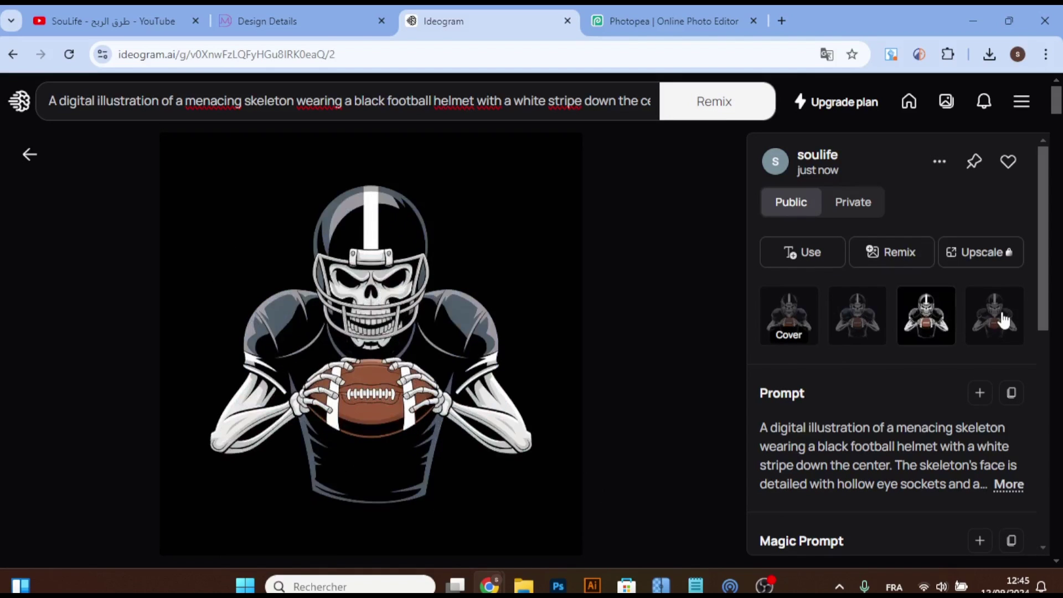
pyautogui.click(1002, 316)
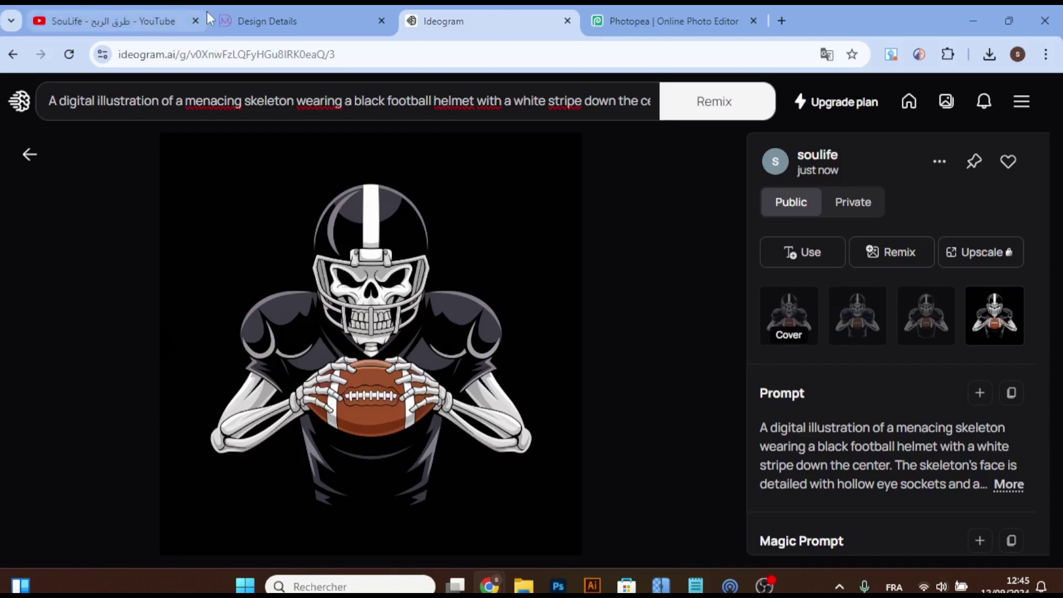
pyautogui.click(260, 21)
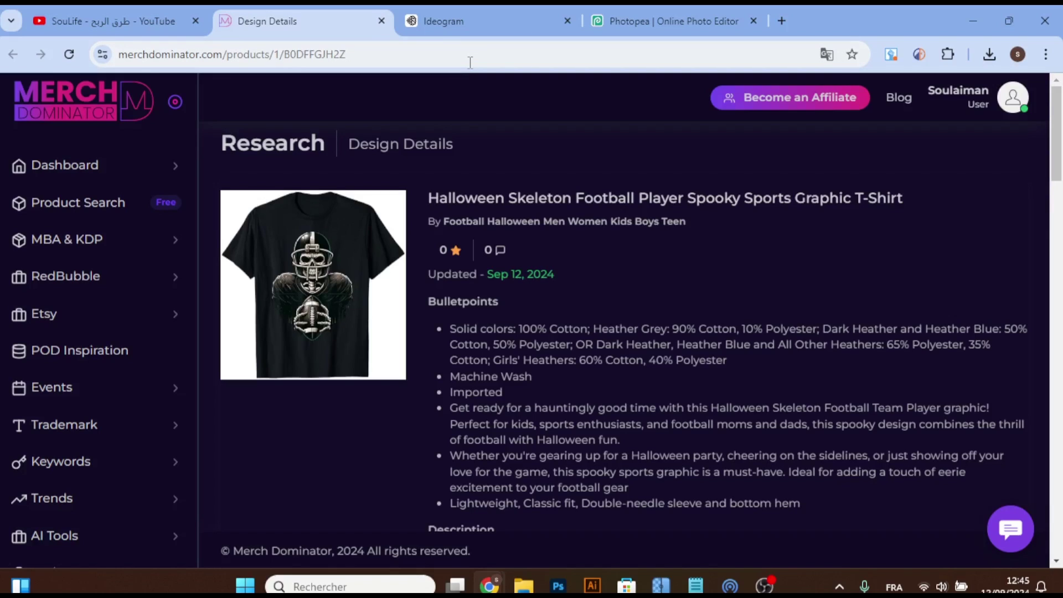
# Step: Expand AI Tools in the Merch Dominator sidebar and open the AI Listing Creator
pyautogui.scroll(-2, 142, 332)
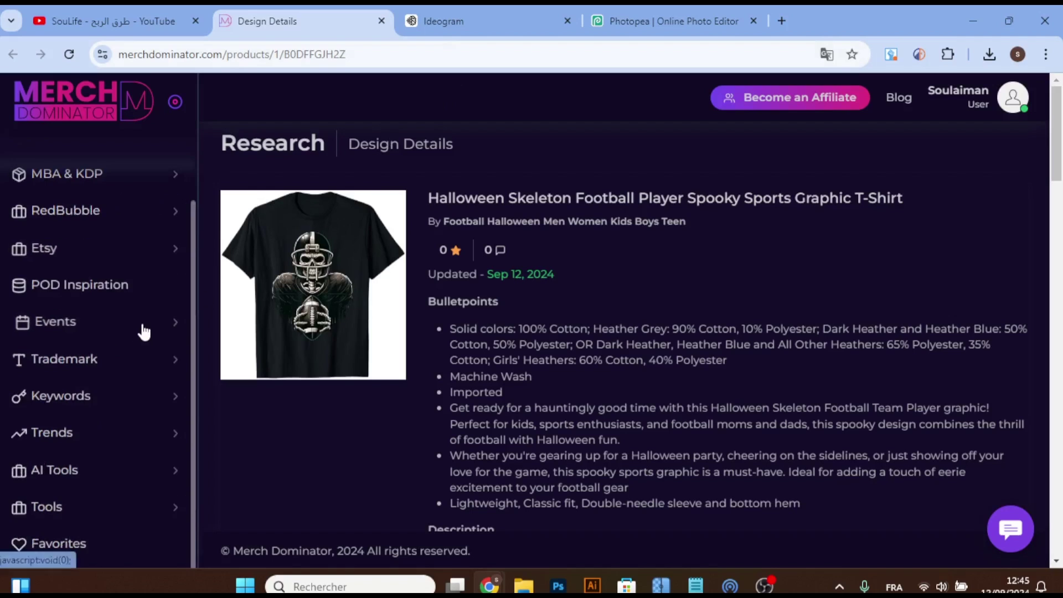
pyautogui.click(85, 481)
pyautogui.scroll(-2, 85, 482)
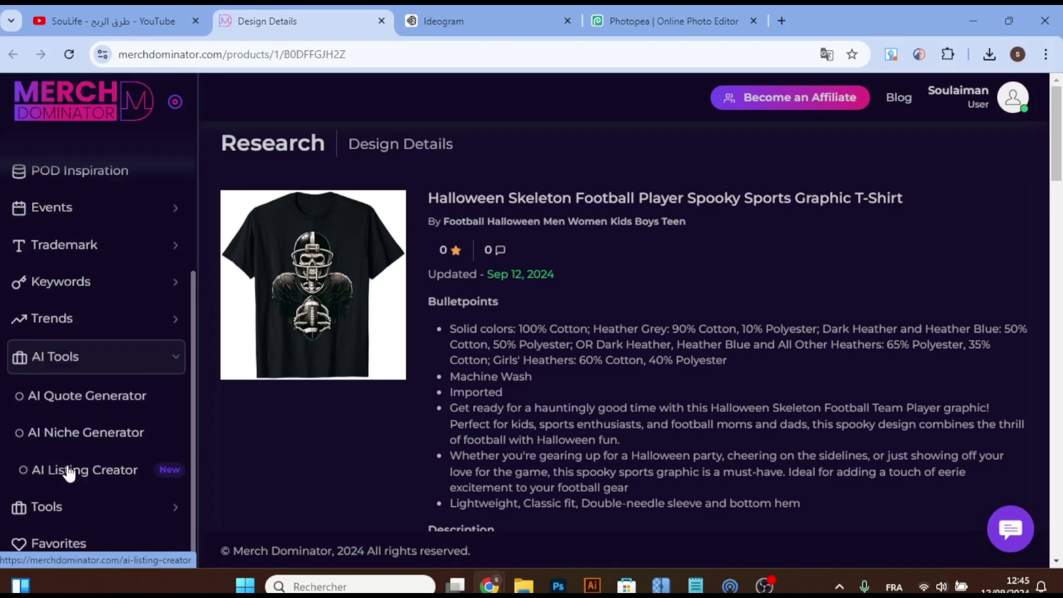
pyautogui.click(60, 469)
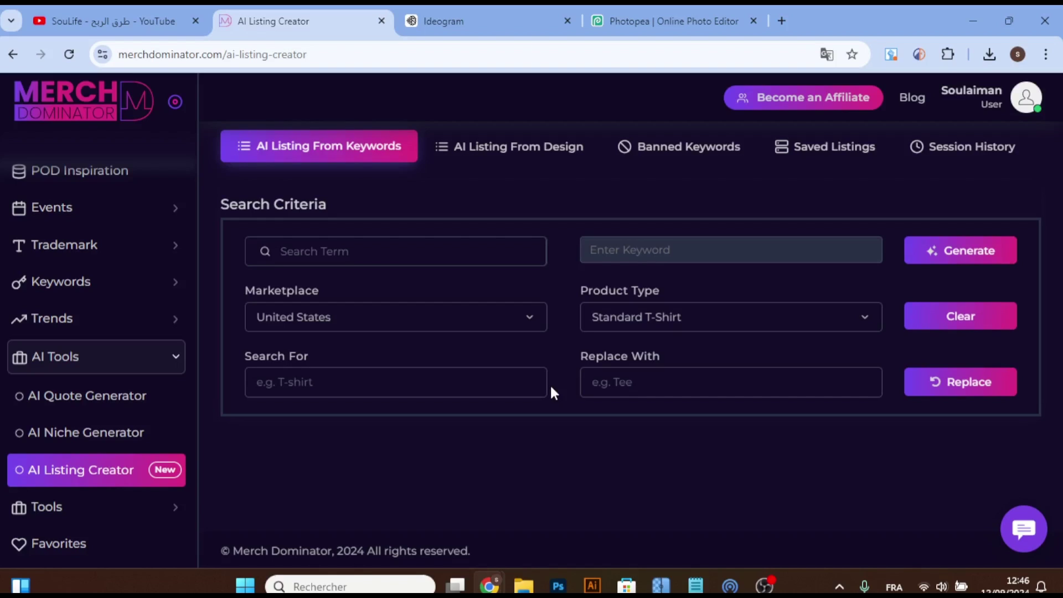
# Step: Switch to AI Listing From Design and upload the skeleton football player image from Téléchargements
pyautogui.click(501, 176)
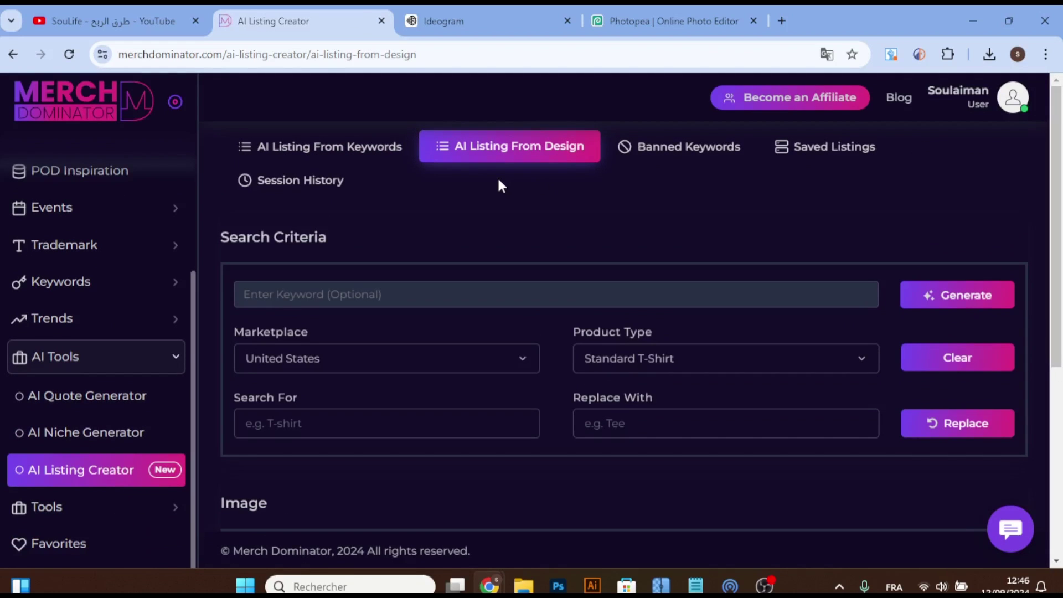
pyautogui.scroll(-5, 483, 181)
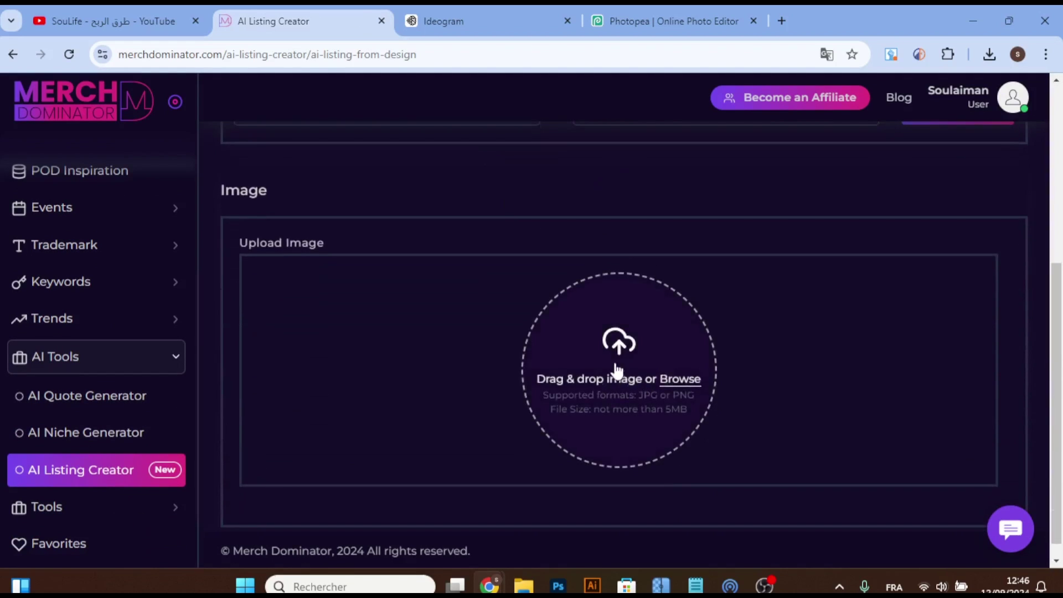
pyautogui.click(620, 348)
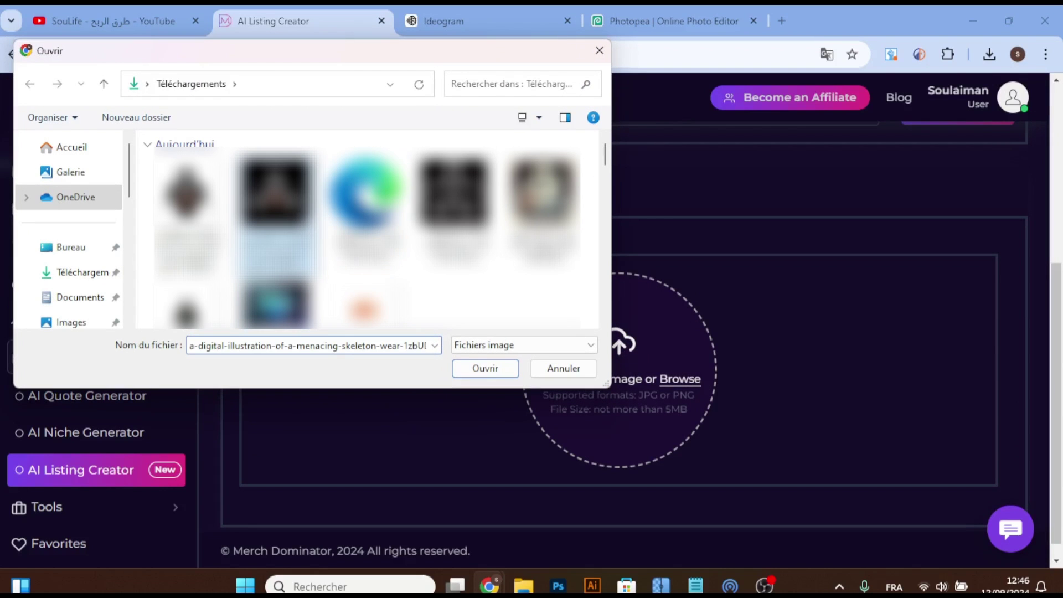
pyautogui.click(454, 216)
pyautogui.click(487, 368)
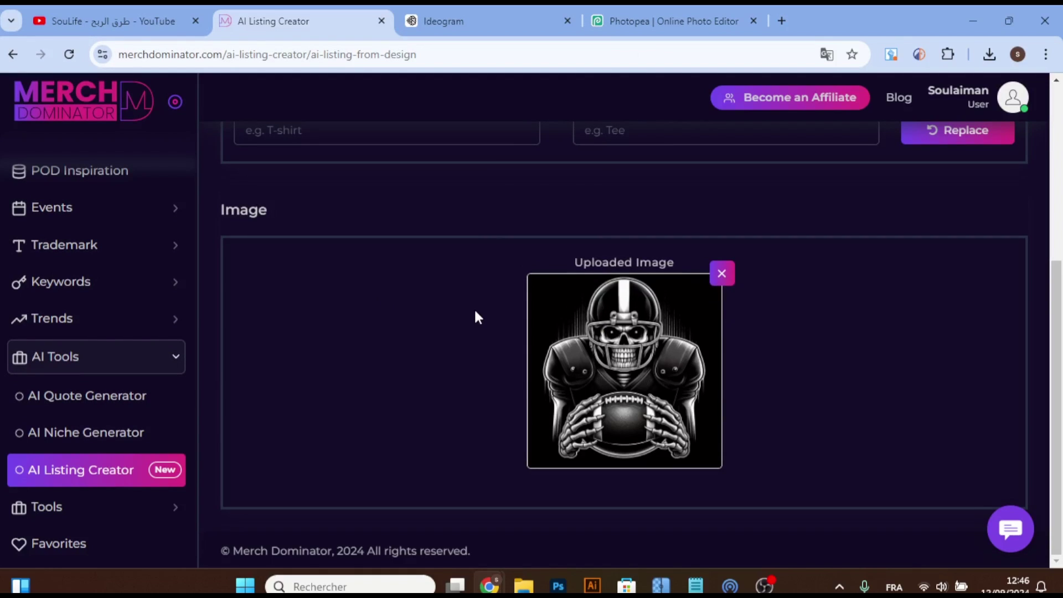
pyautogui.scroll(4, 485, 313)
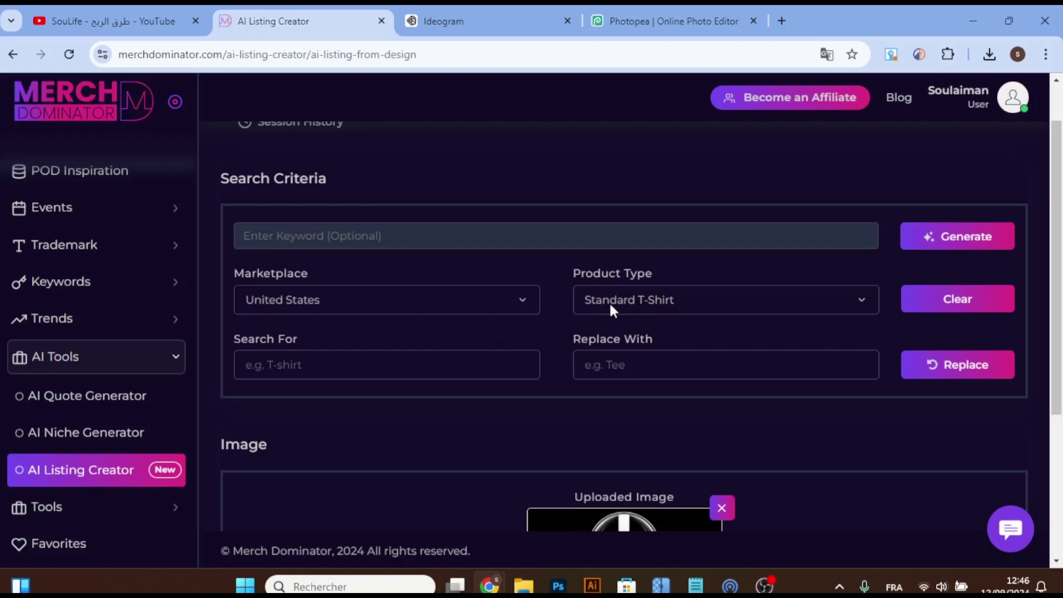
# Step: Generate the listing, titled 'Skeleton Football Player Halloween Sports Fan Gift Shirt', and select 'Gift'
pyautogui.click(958, 236)
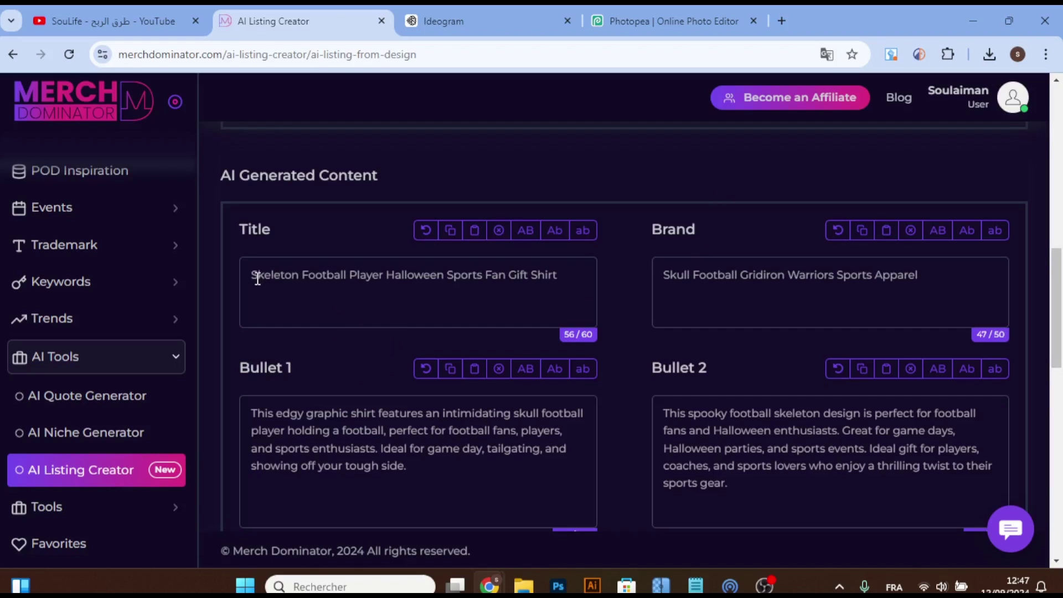
pyautogui.moveTo(257, 278); pyautogui.dragTo(492, 280)
pyautogui.click(560, 306)
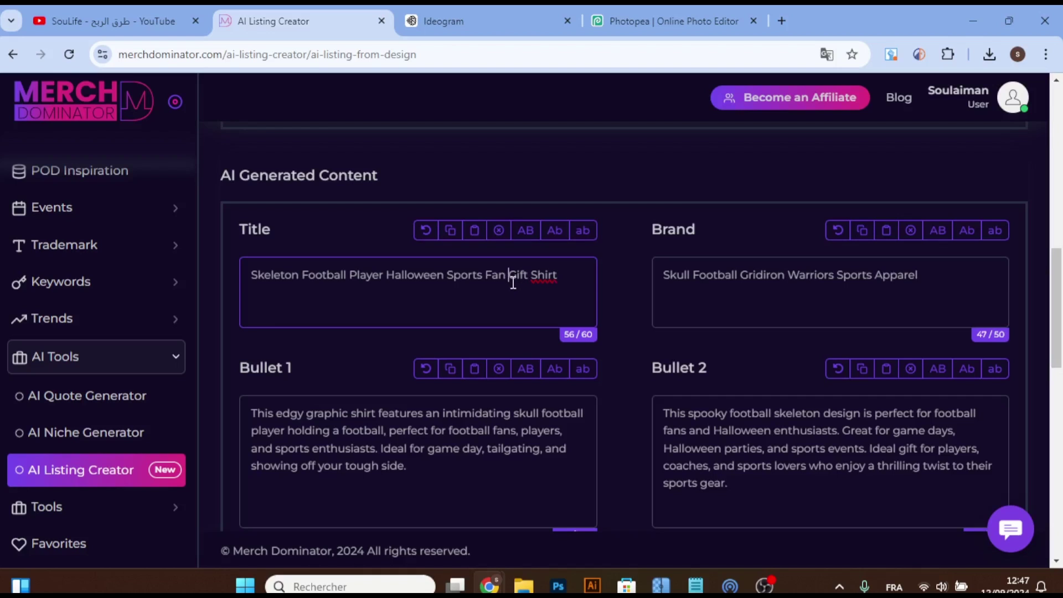
pyautogui.moveTo(508, 276); pyautogui.dragTo(529, 281)
pyautogui.hotkey('ctrl', 'c')
# Step: Replace 'Gift' with 'saying' throughout the listing text and confirm the replacement
pyautogui.scroll(8, 529, 302)
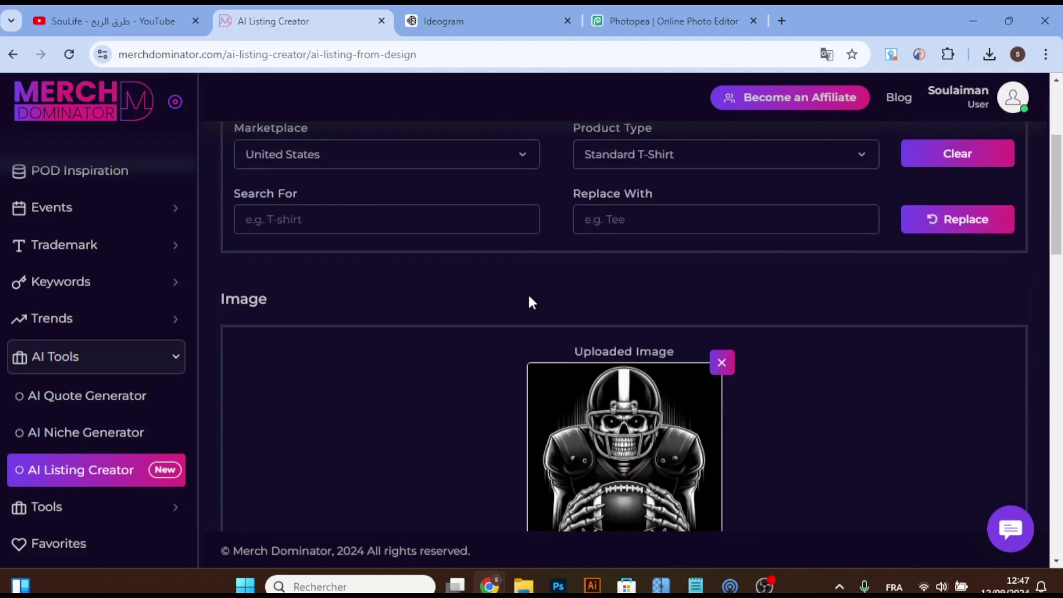
pyautogui.scroll(4, 529, 301)
pyautogui.click(311, 428)
pyautogui.hotkey('ctrl', 'v')
pyautogui.click(602, 423)
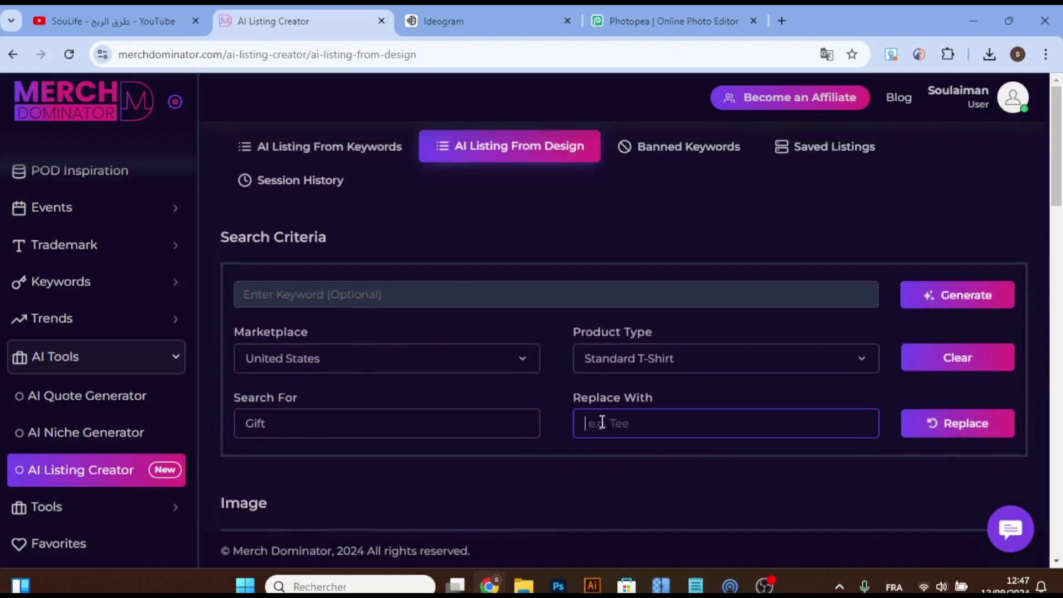
pyautogui.write('say')
pyautogui.write('ing')
pyautogui.scroll(-1, 454, 459)
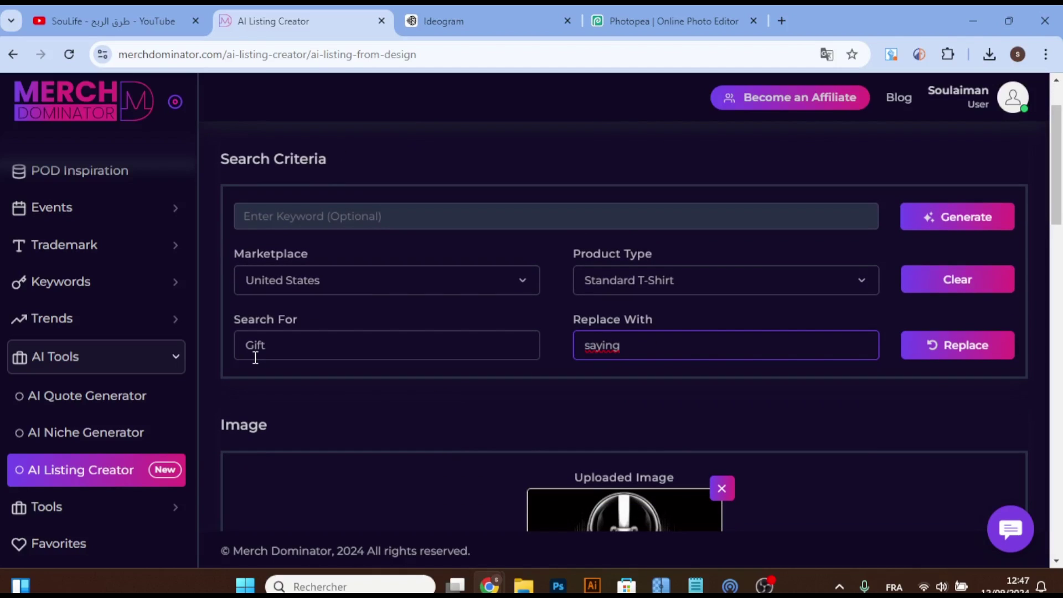
pyautogui.click(943, 361)
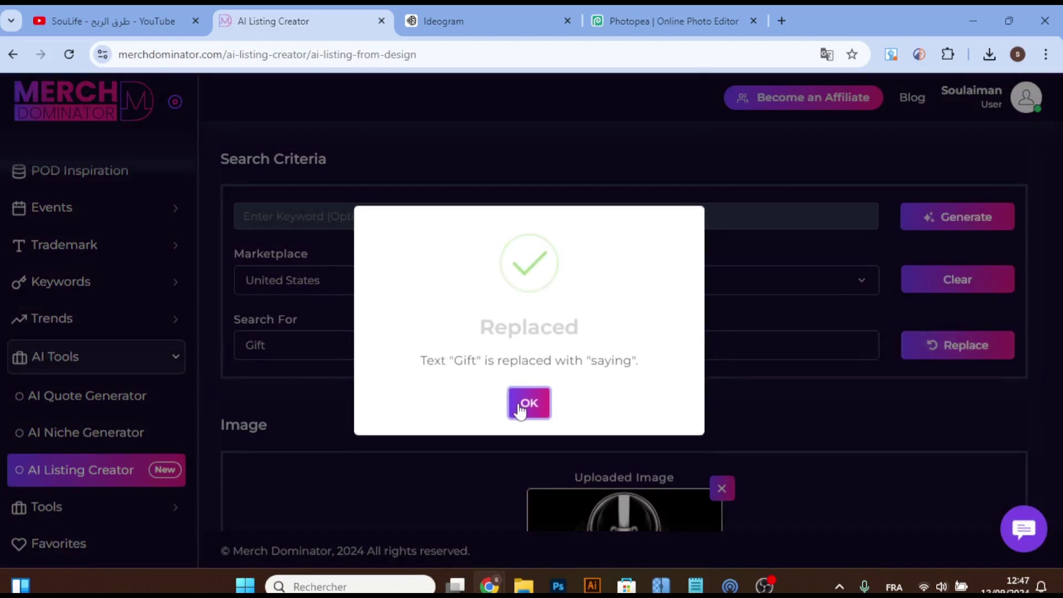
pyautogui.click(529, 403)
pyautogui.scroll(-5, 539, 384)
pyautogui.scroll(-3, 483, 283)
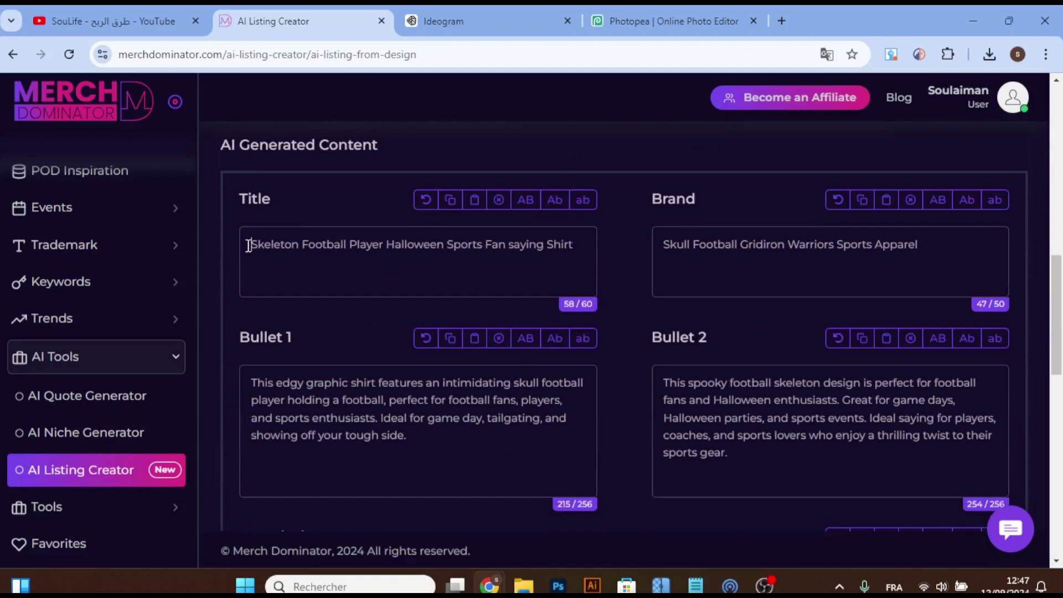
pyautogui.moveTo(249, 245)
pyautogui.mouseDown()
pyautogui.moveTo(576, 263)
pyautogui.moveTo(554, 244)
pyautogui.moveTo(243, 236)
pyautogui.mouseUp()
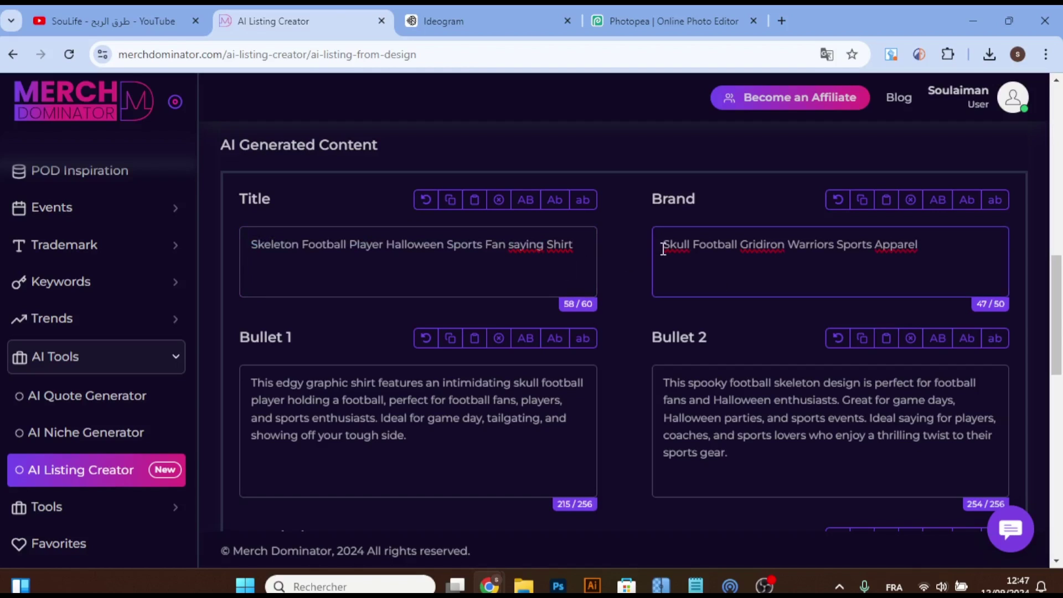
pyautogui.moveTo(664, 244); pyautogui.dragTo(910, 247)
pyautogui.scroll(-1, 254, 333)
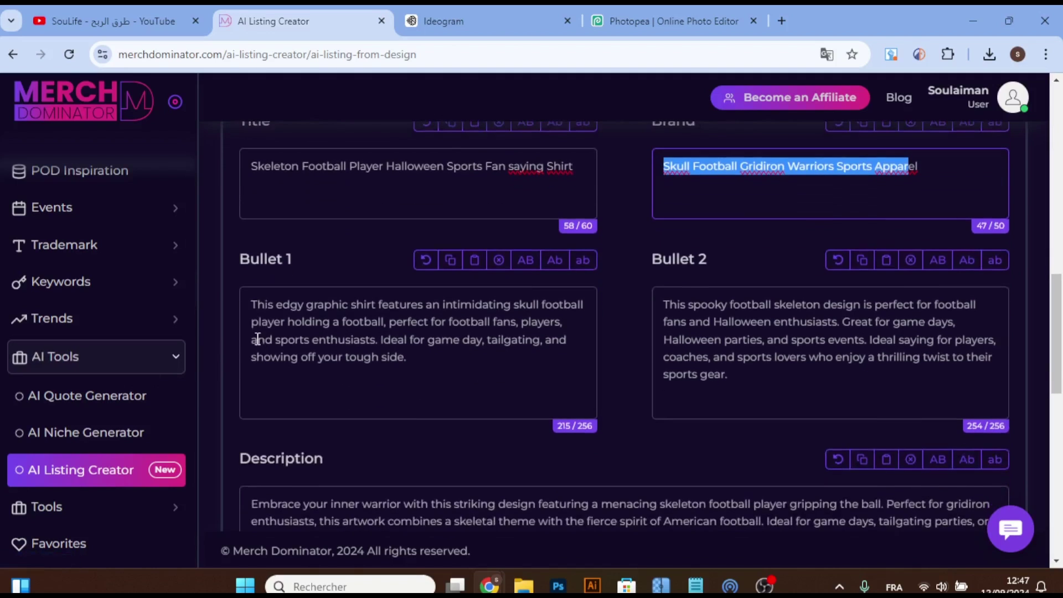
pyautogui.moveTo(254, 308); pyautogui.dragTo(593, 344)
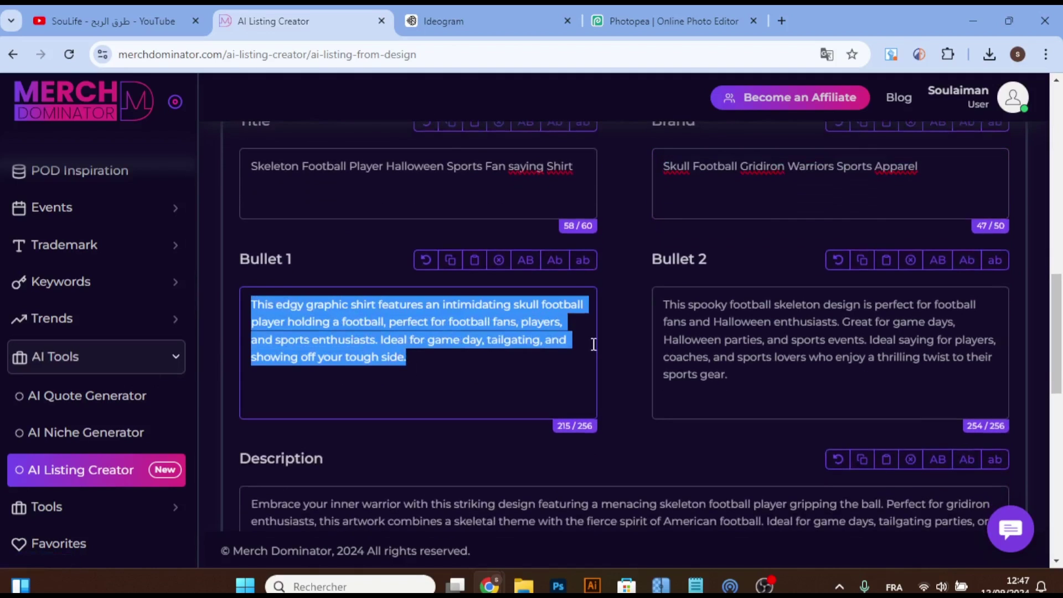
pyautogui.moveTo(664, 306); pyautogui.dragTo(729, 381)
pyautogui.scroll(-5, 630, 367)
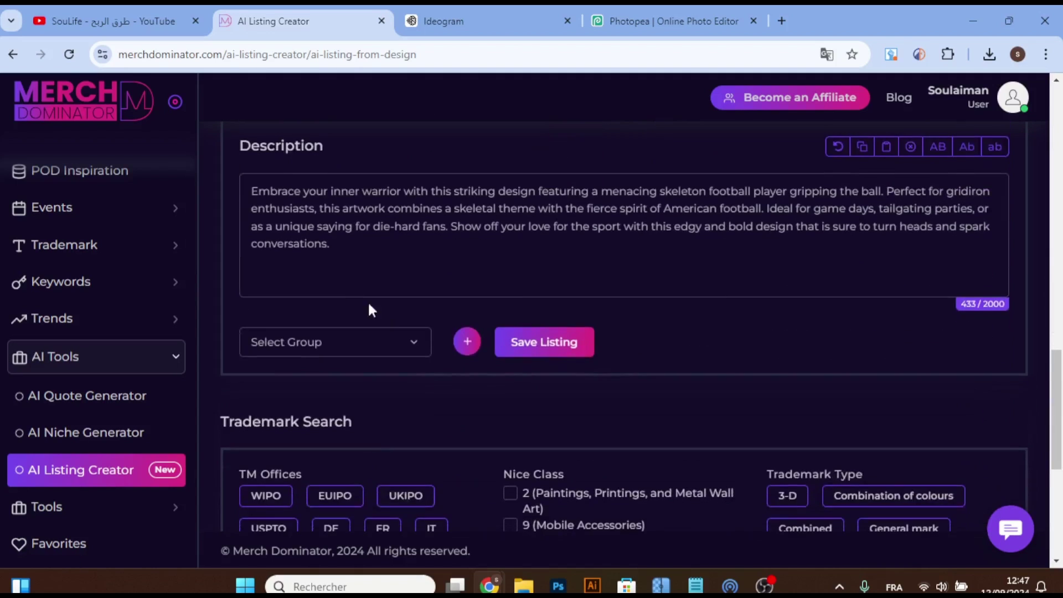
pyautogui.moveTo(251, 189); pyautogui.dragTo(373, 249)
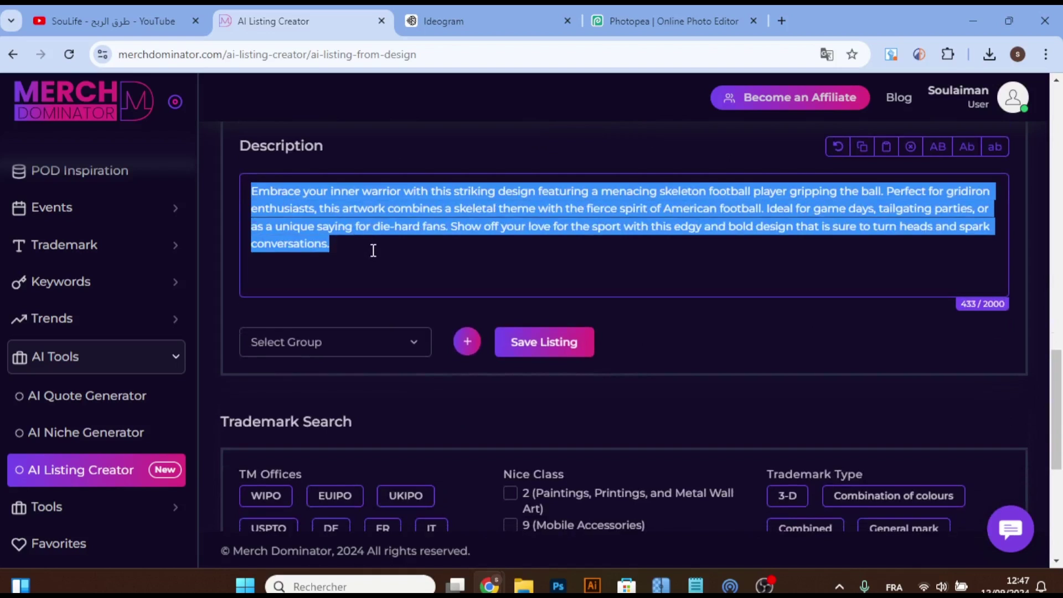
pyautogui.click(629, 294)
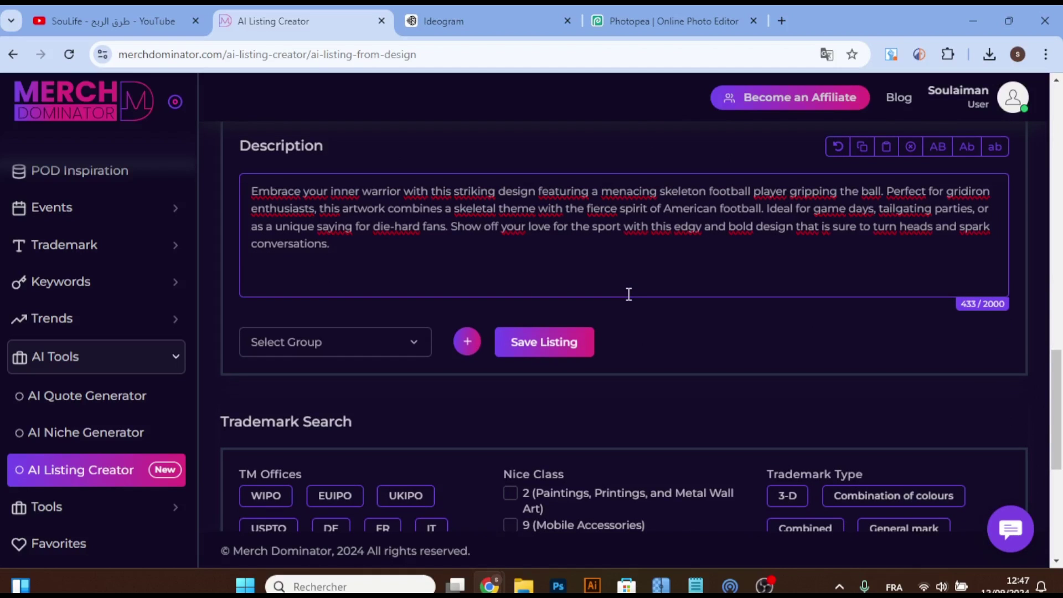
pyautogui.scroll(1, 648, 278)
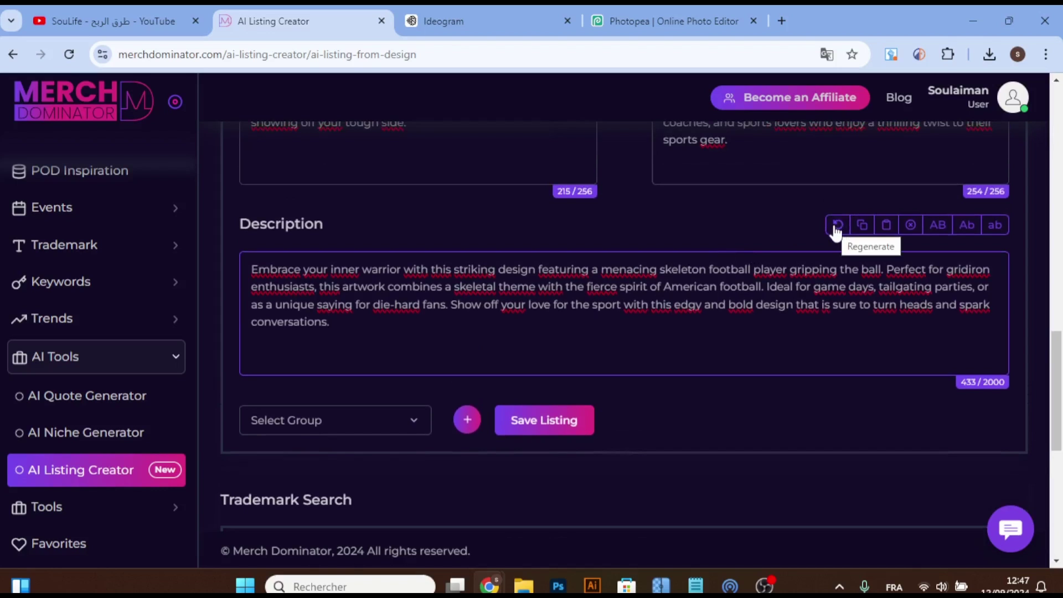
pyautogui.scroll(4, 690, 241)
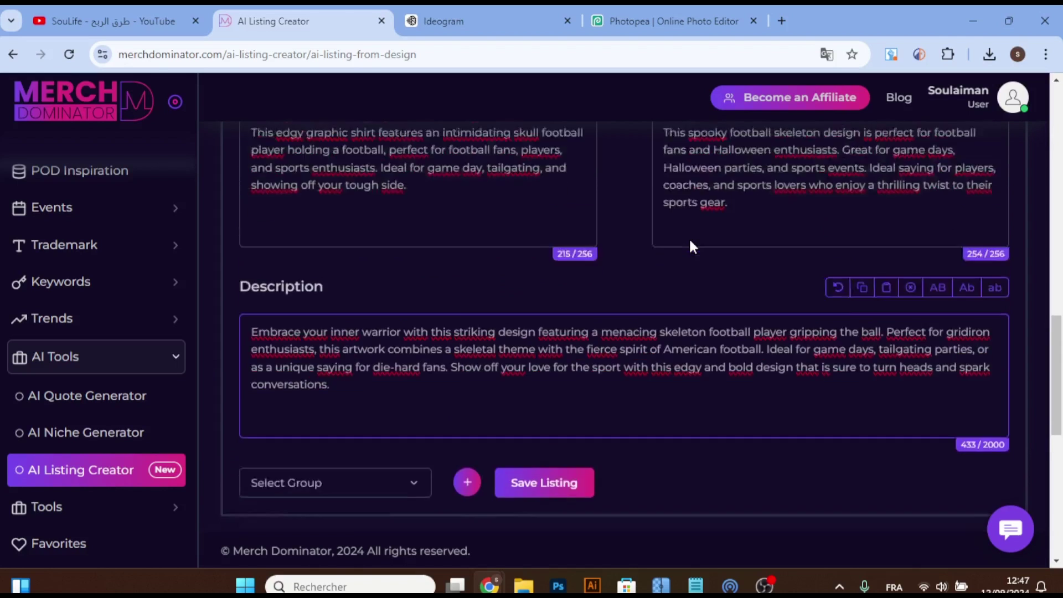
pyautogui.scroll(-1, 546, 302)
pyautogui.scroll(-7, 526, 294)
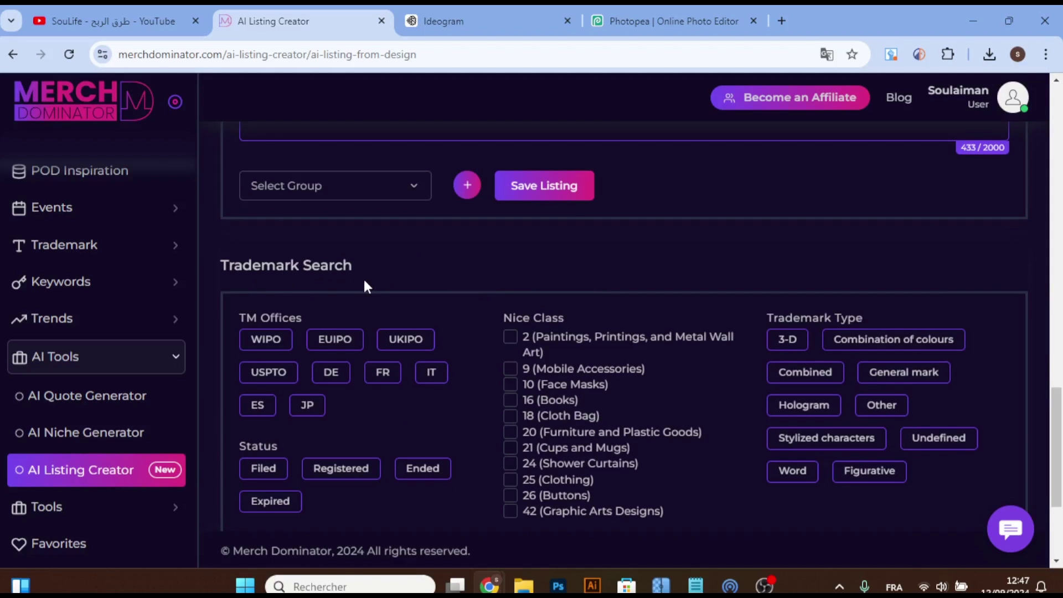
pyautogui.scroll(9, 354, 285)
pyautogui.scroll(-6, 713, 256)
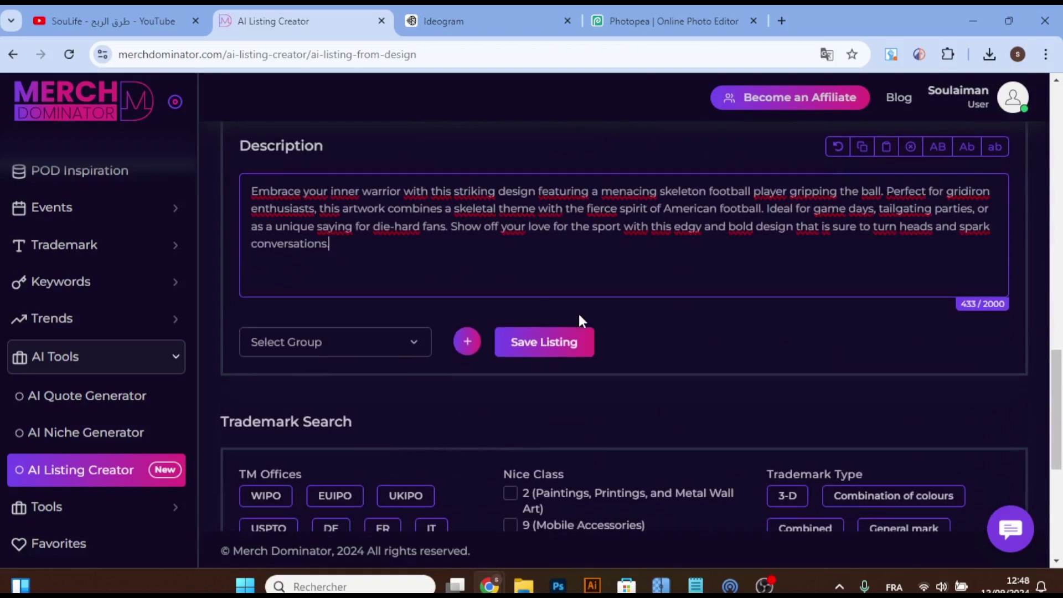
pyautogui.scroll(-3, 385, 265)
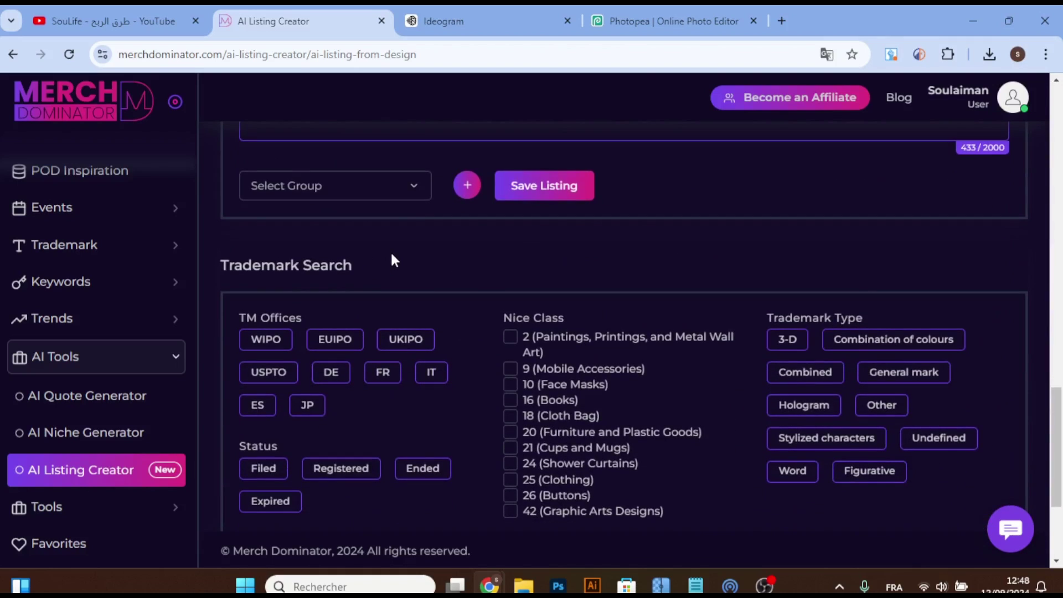
# Step: Run the trademark check with USPTO, Registered, class 25 Clothing and Word filters
pyautogui.scroll(-2, 374, 240)
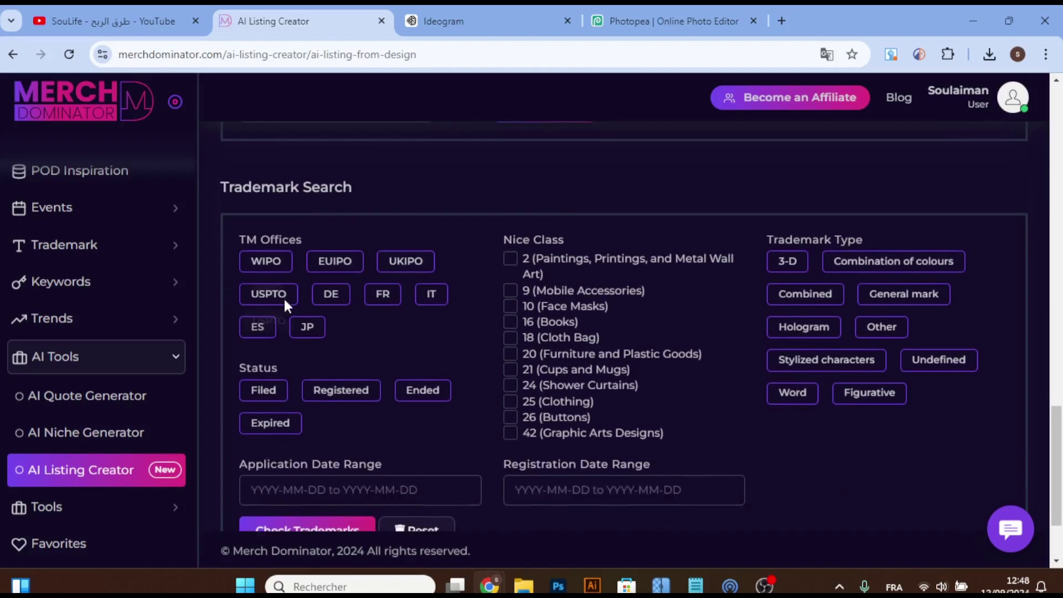
pyautogui.click(269, 295)
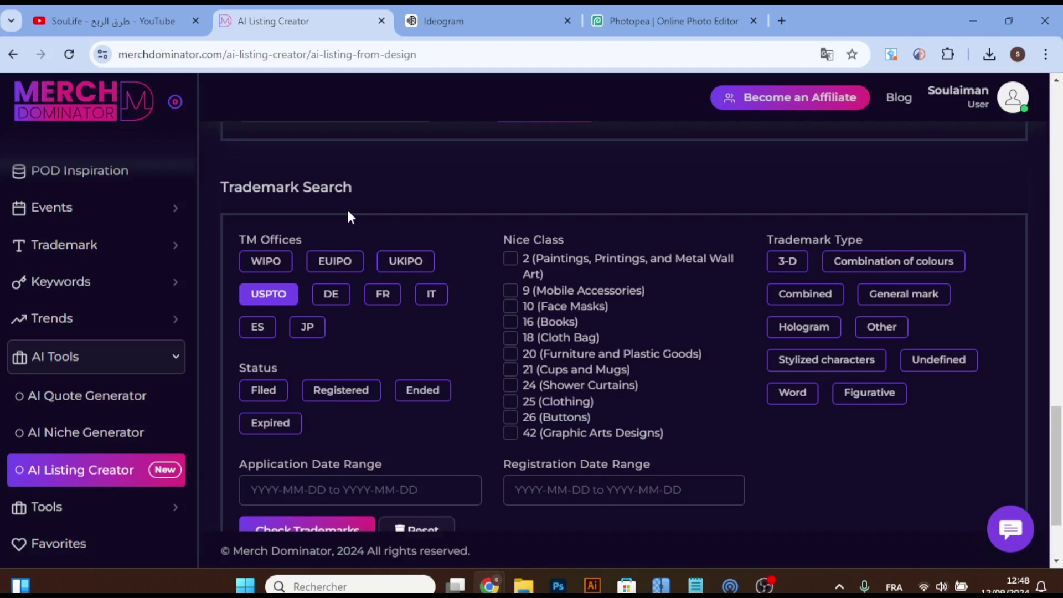
pyautogui.scroll(-2, 348, 215)
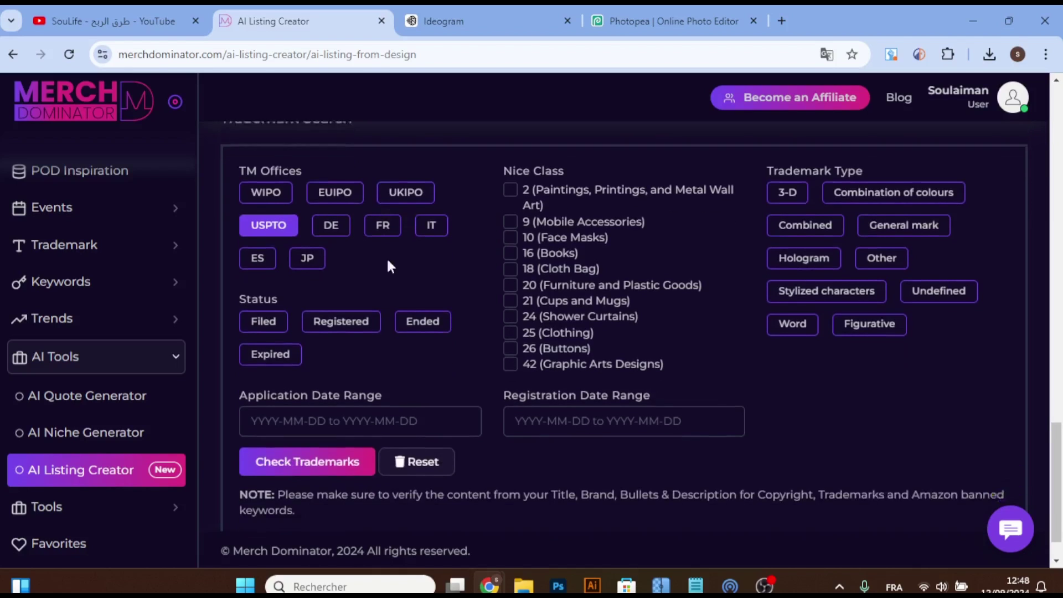
pyautogui.click(343, 311)
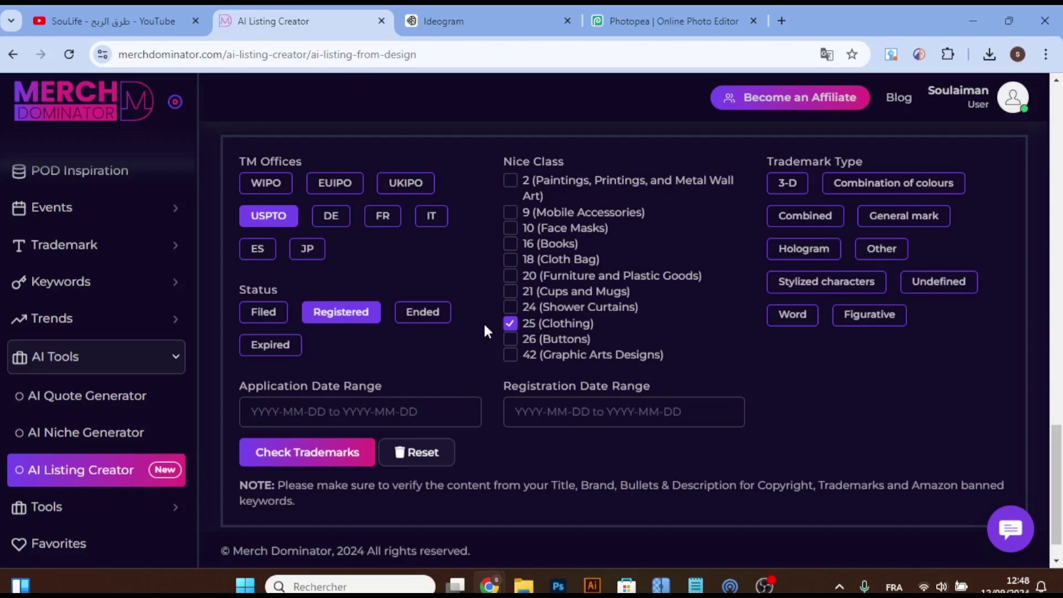
pyautogui.click(778, 311)
pyautogui.scroll(-1, 304, 388)
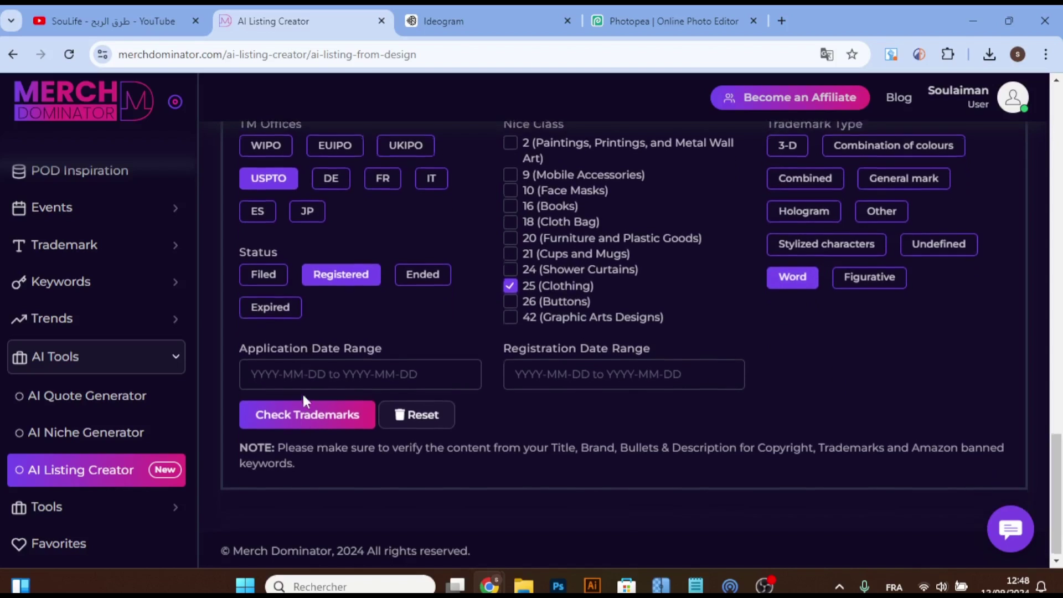
pyautogui.click(305, 422)
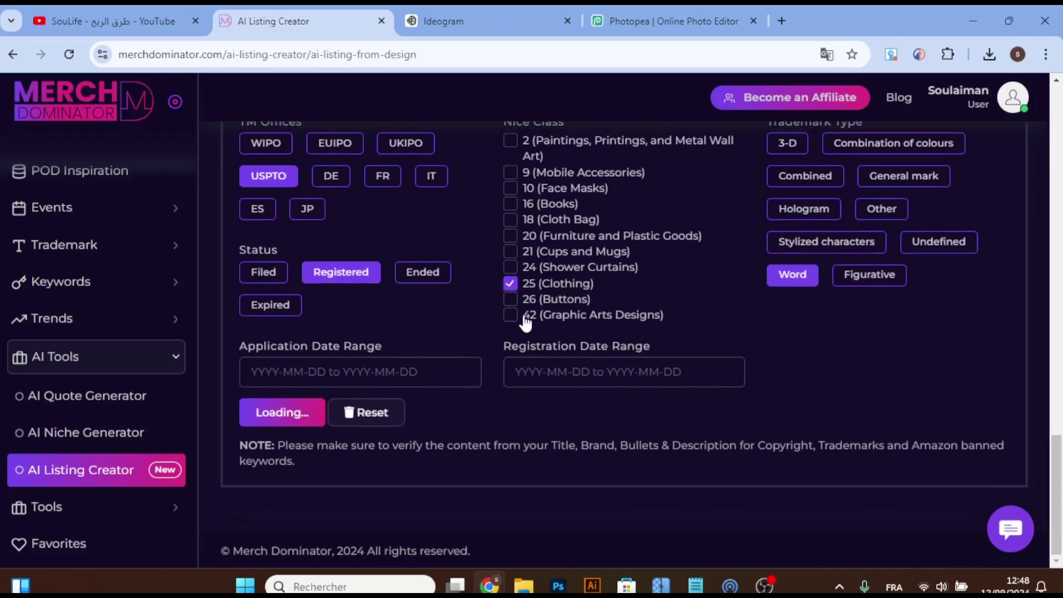
pyautogui.scroll(-3, 522, 313)
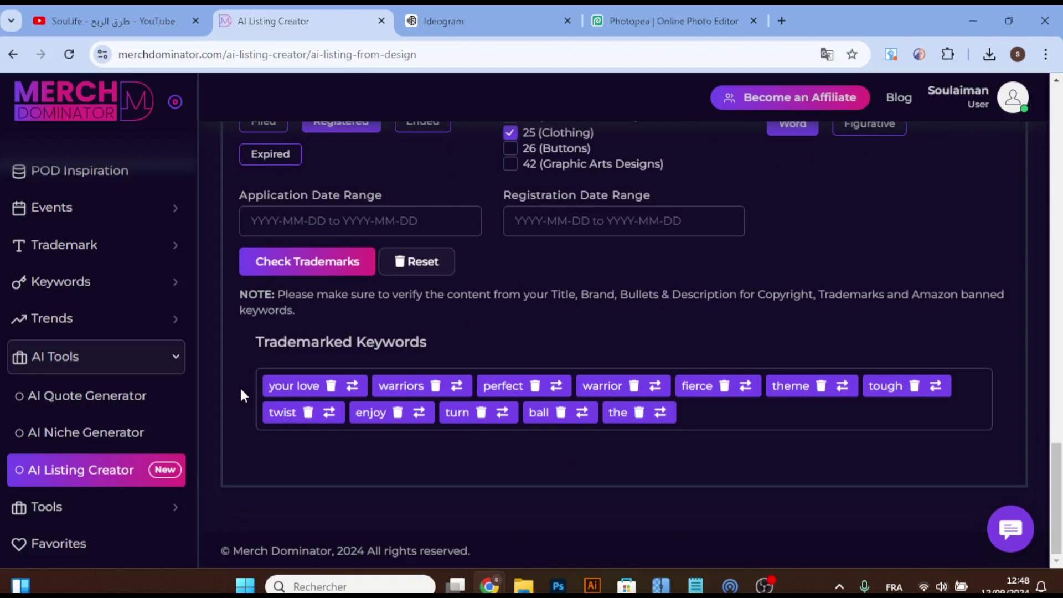
# Step: Open the swap box for the flagged keyword 'twist' and focus its New word field
pyautogui.click(331, 415)
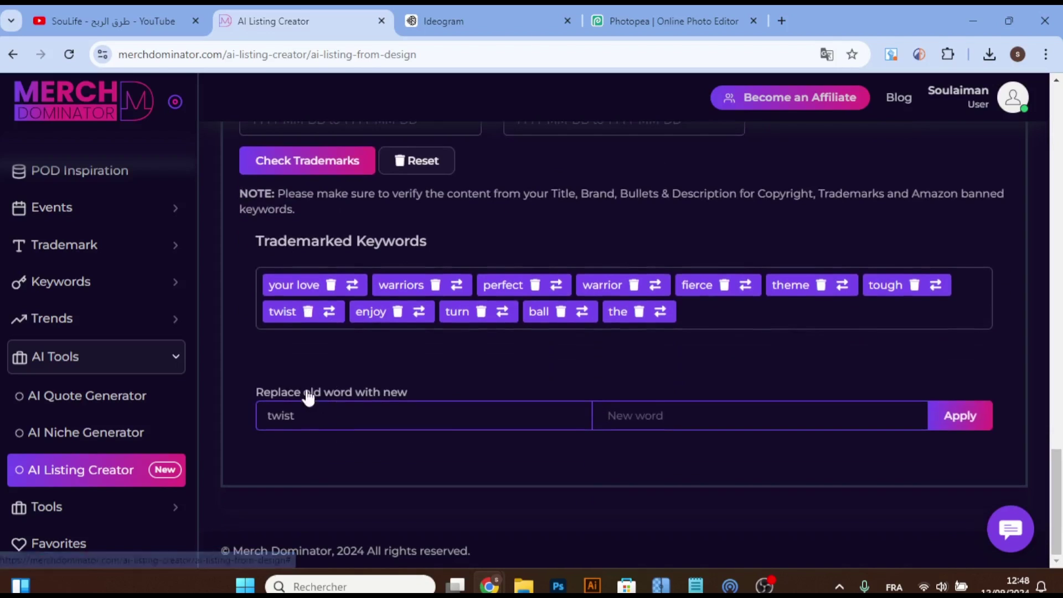
pyautogui.click(626, 417)
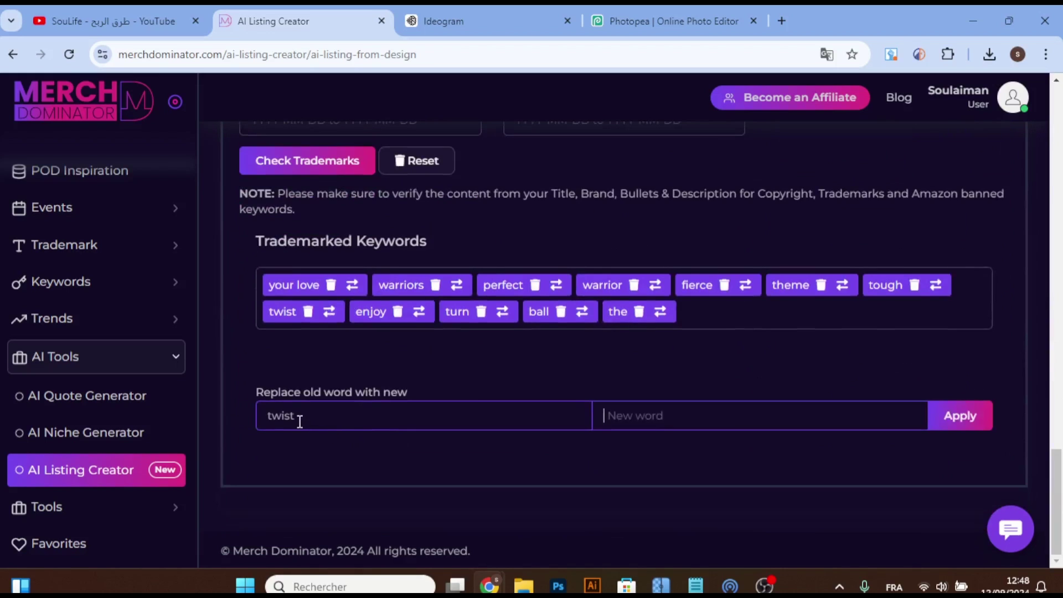
pyautogui.scroll(8, 301, 416)
pyautogui.scroll(1, 301, 417)
pyautogui.scroll(3, 301, 416)
pyautogui.scroll(2, 332, 399)
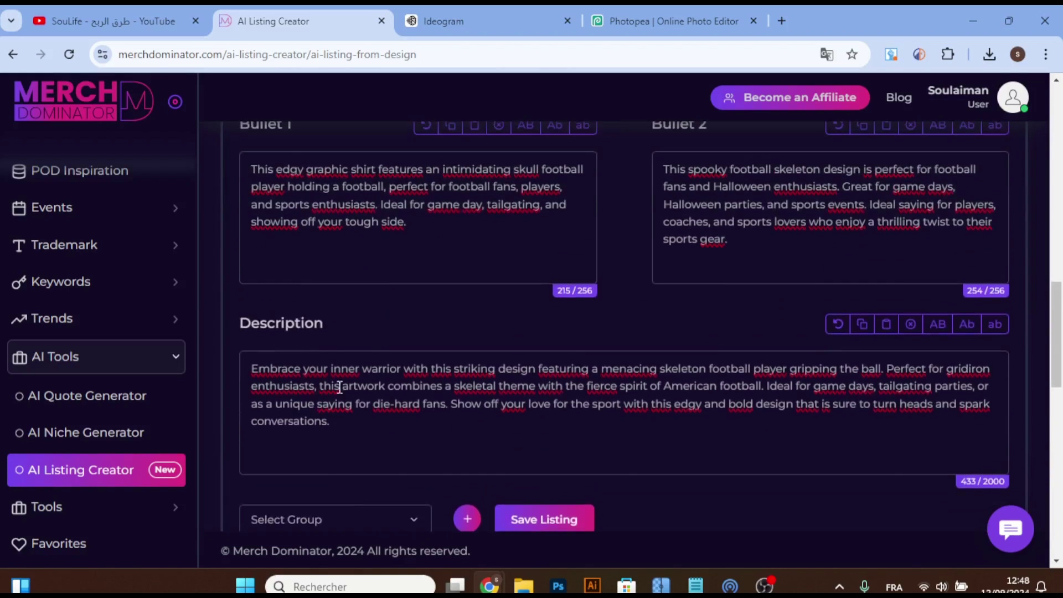
pyautogui.scroll(4, 443, 255)
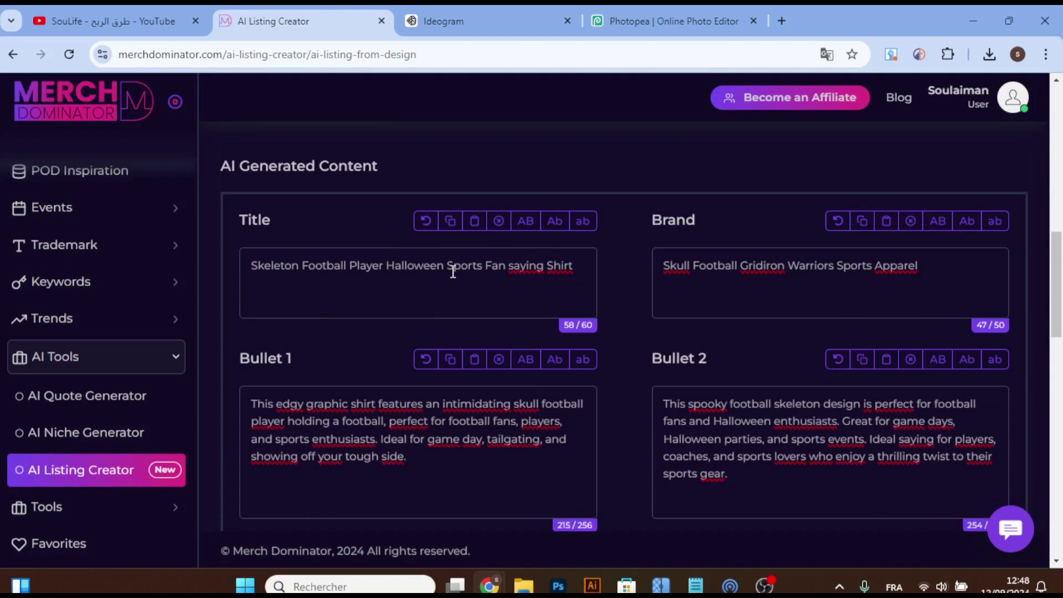
# Step: Open TMhunt in a new tab beside the listing and choose Split Search
pyautogui.click(781, 19)
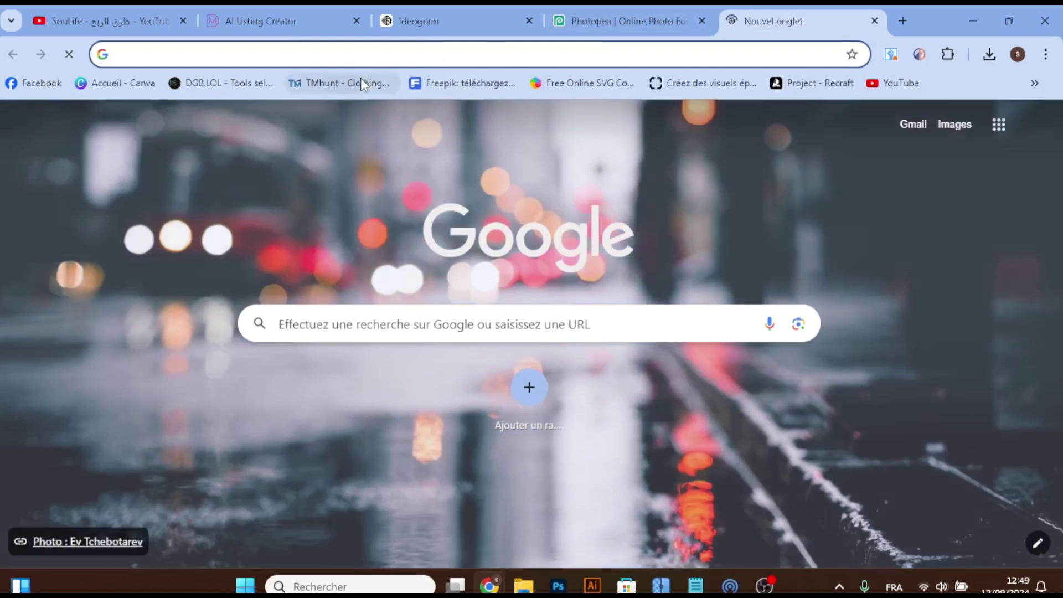
pyautogui.click(361, 83)
pyautogui.moveTo(797, 20); pyautogui.dragTo(454, 21)
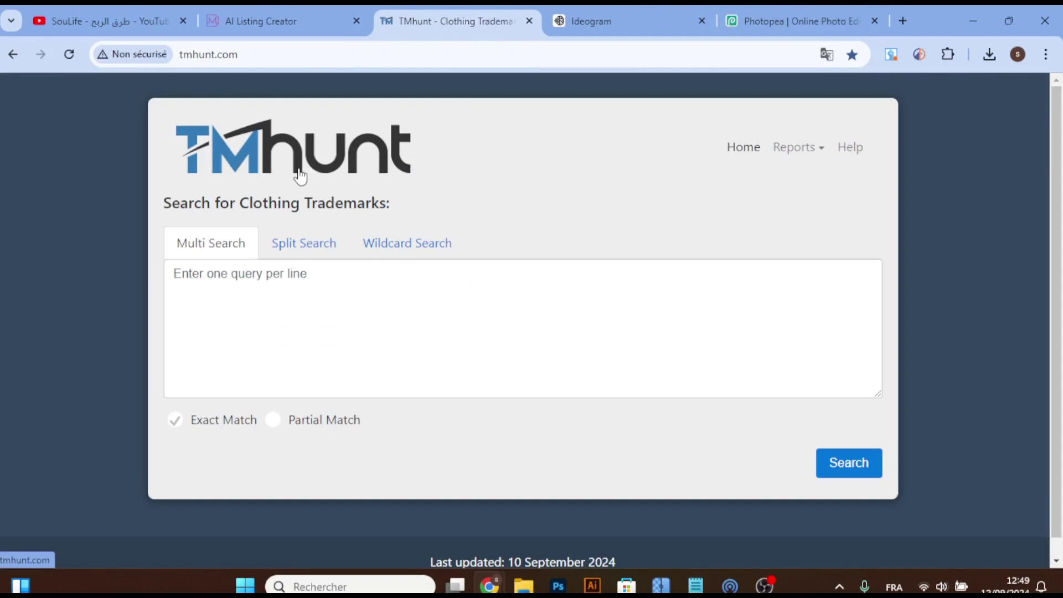
pyautogui.click(283, 246)
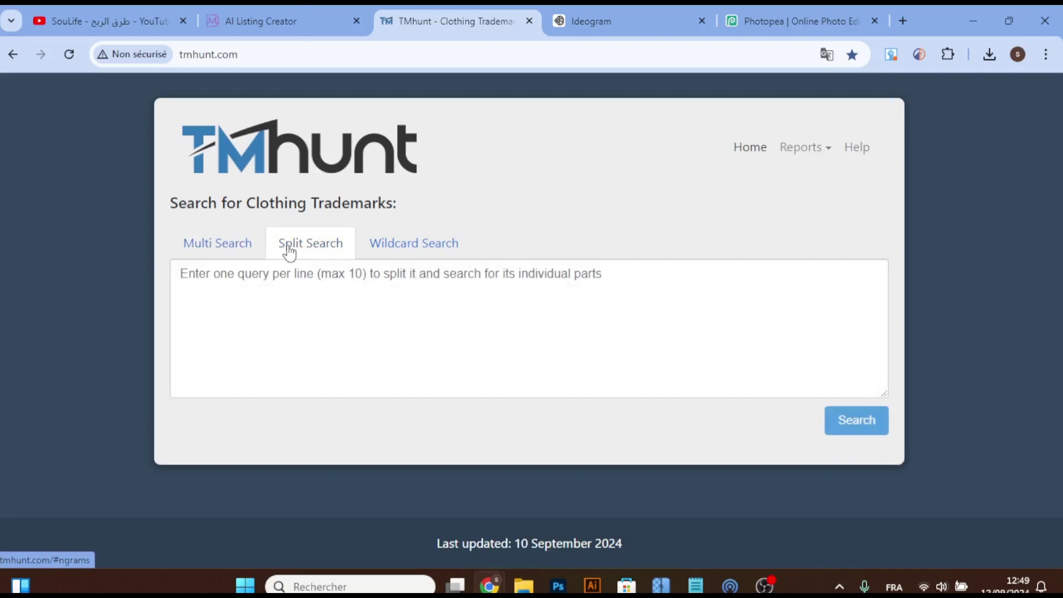
# Step: Copy the title words 'Skeleton Football Player Halloween Sports Fan saying' into the split search box
pyautogui.click(300, 7)
pyautogui.moveTo(250, 266); pyautogui.dragTo(545, 267)
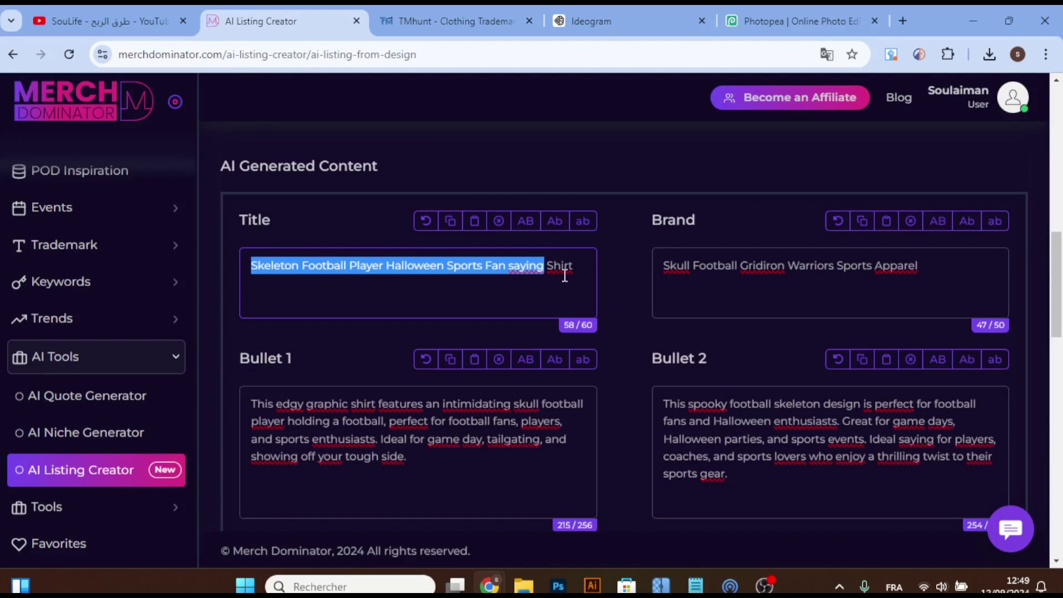
pyautogui.hotkey('ctrl', 'c')
pyautogui.click(450, 17)
pyautogui.click(363, 286)
pyautogui.hotkey('ctrl', 'v')
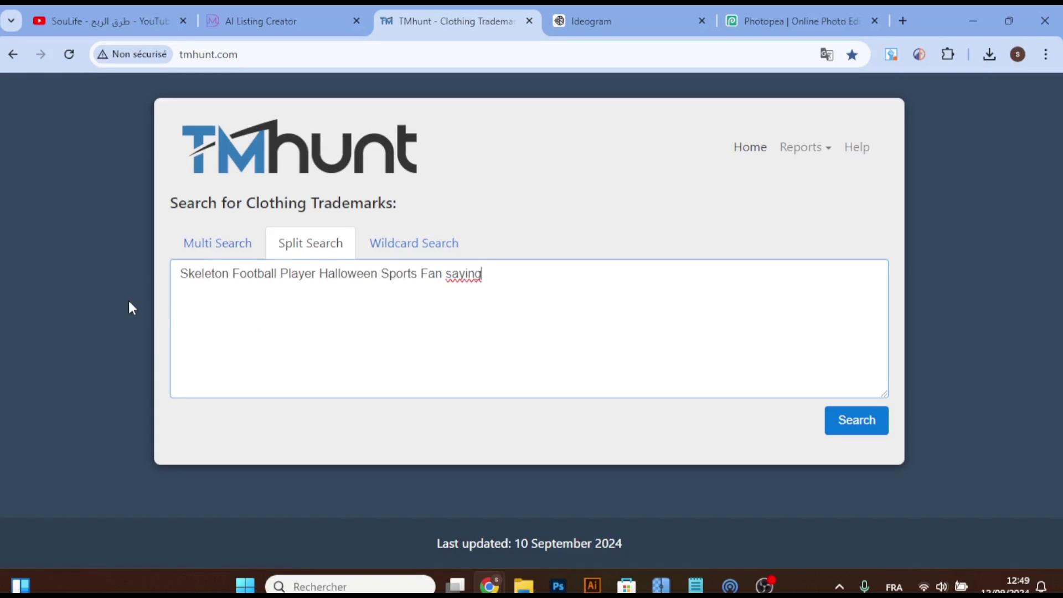
# Step: Run the TMhunt trademark search on the title words and review the results
pyautogui.click(854, 427)
pyautogui.scroll(-4, 587, 365)
pyautogui.scroll(-1, 324, 311)
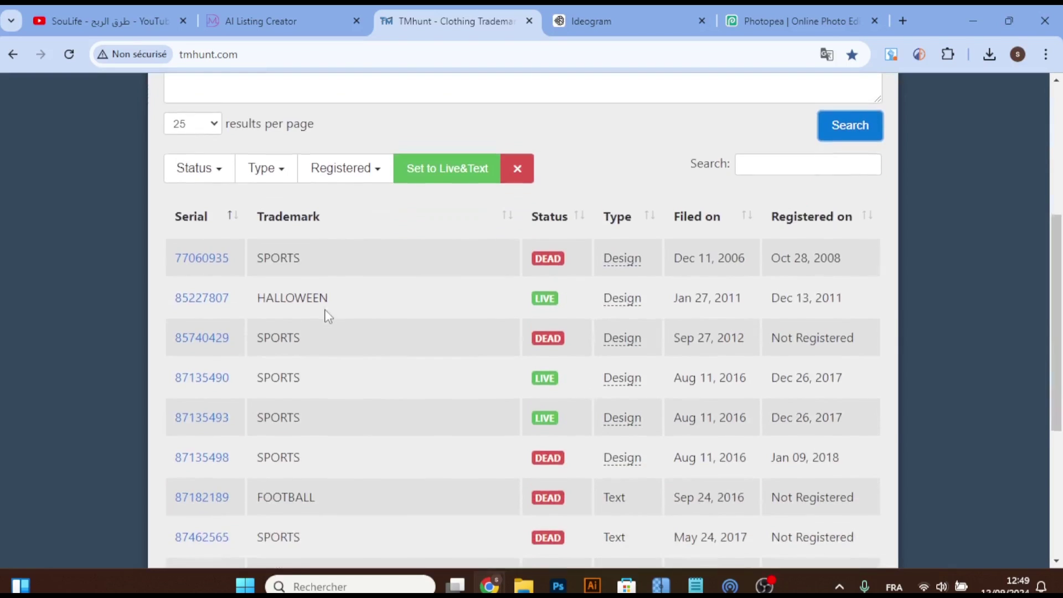
pyautogui.scroll(-3, 325, 312)
pyautogui.scroll(-3, 327, 316)
pyautogui.scroll(2, 313, 396)
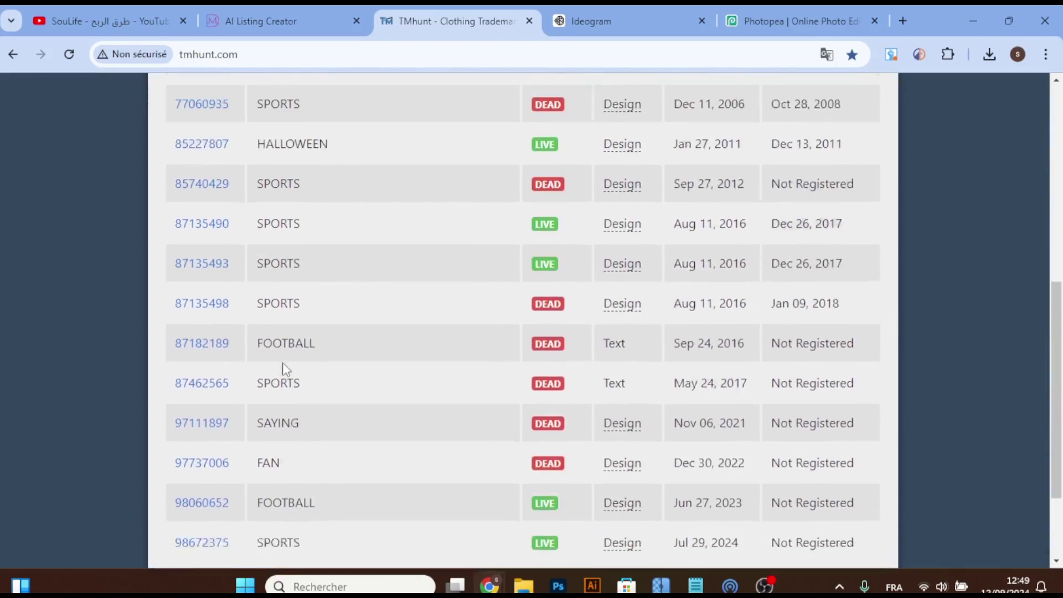
pyautogui.scroll(3, 288, 360)
pyautogui.scroll(1, 326, 356)
pyautogui.scroll(1, 327, 357)
pyautogui.scroll(2, 415, 339)
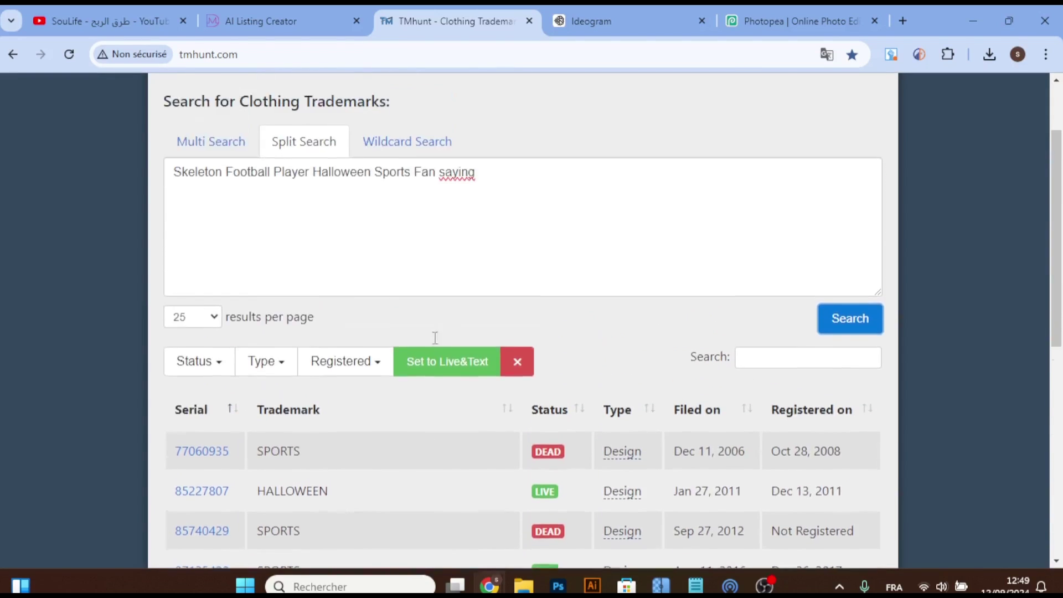
# Step: Filter to Live&Text trademarks, confirm 'No matching records found', and return to the Merch Dominator listing
pyautogui.click(451, 386)
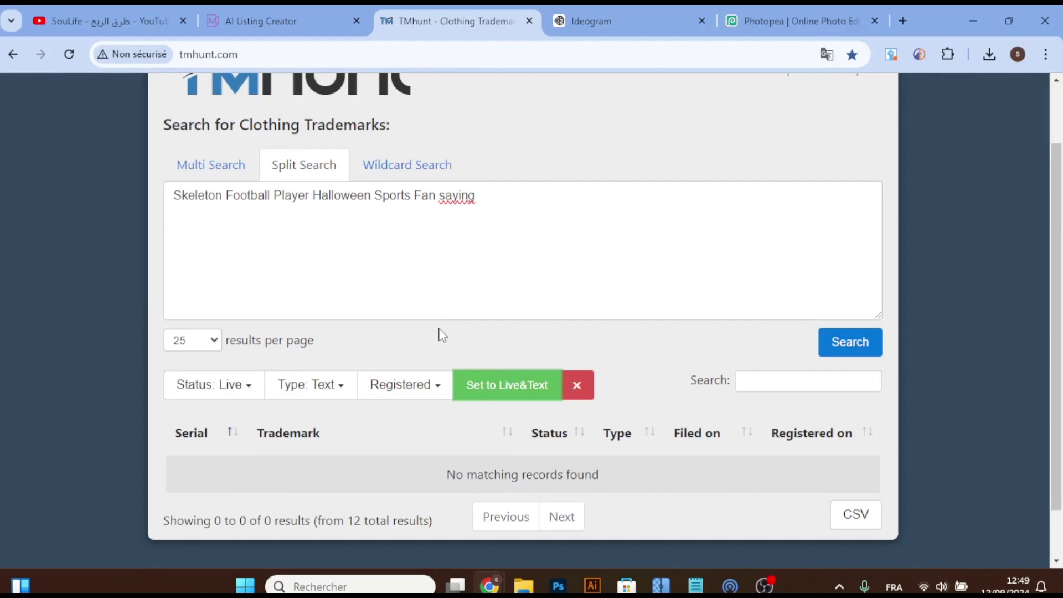
pyautogui.moveTo(447, 475); pyautogui.dragTo(604, 475)
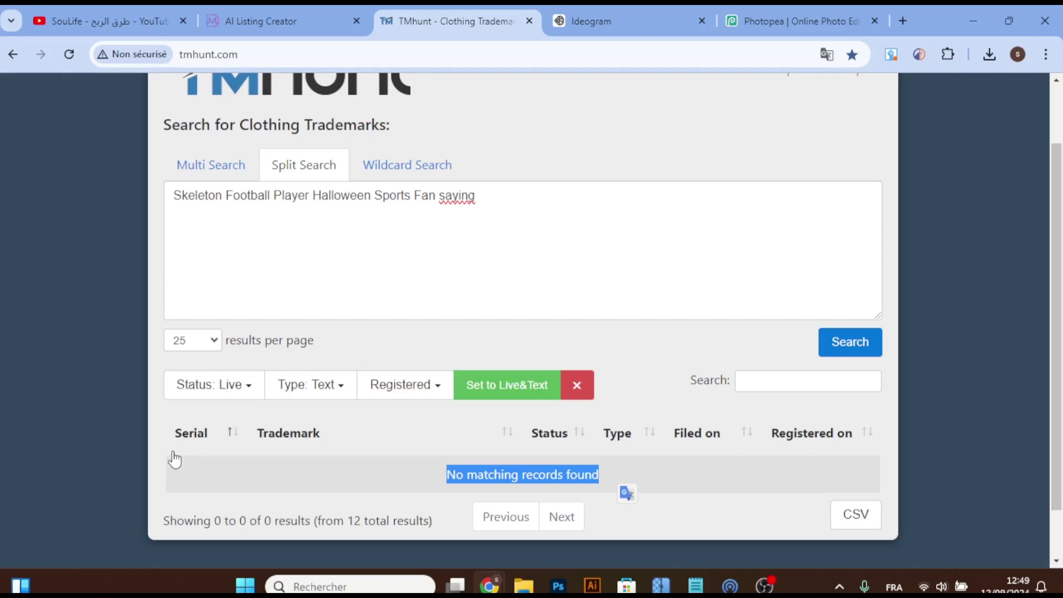
pyautogui.click(260, 21)
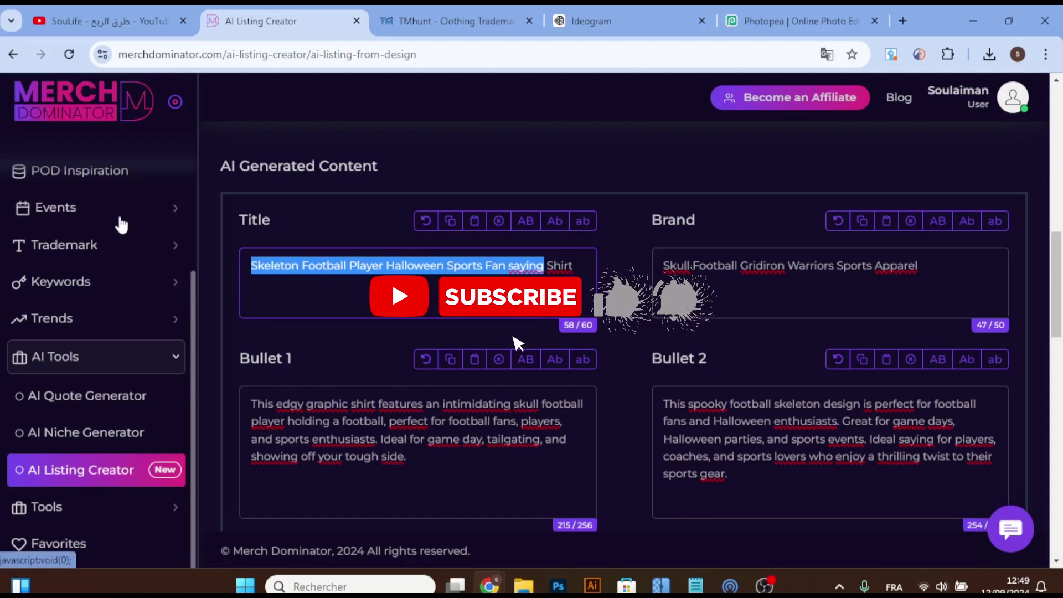
pyautogui.scroll(3, 111, 217)
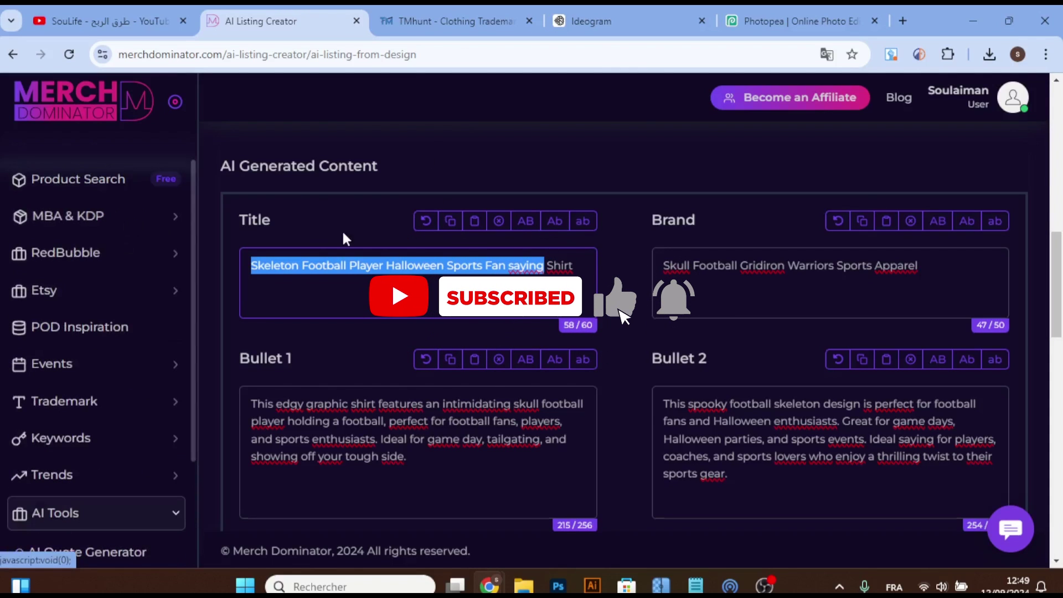
pyautogui.scroll(4, 343, 239)
pyautogui.scroll(1, 344, 238)
pyautogui.scroll(-5, 344, 238)
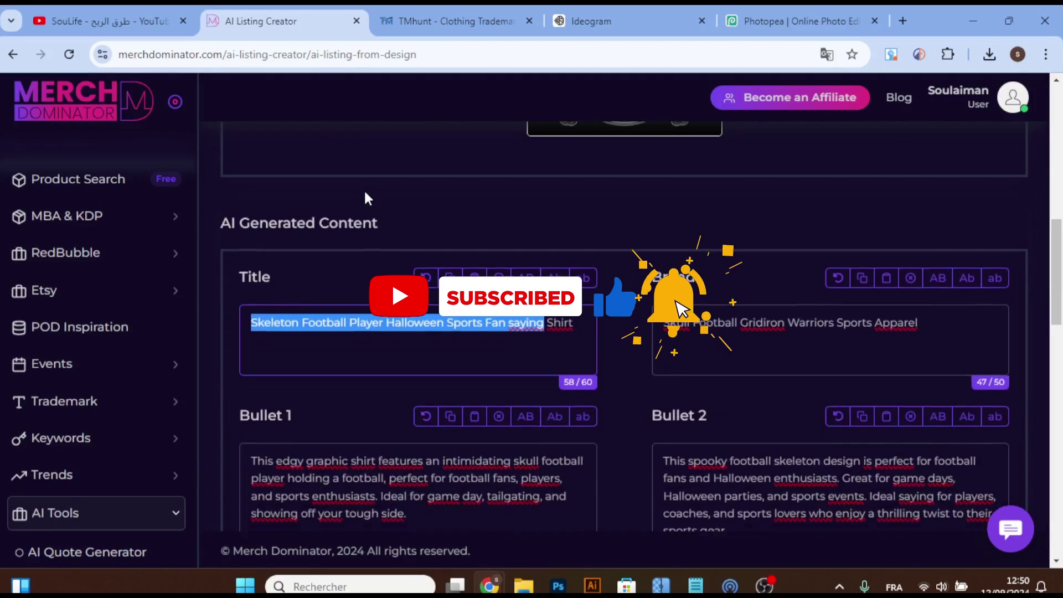
pyautogui.scroll(-1, 354, 200)
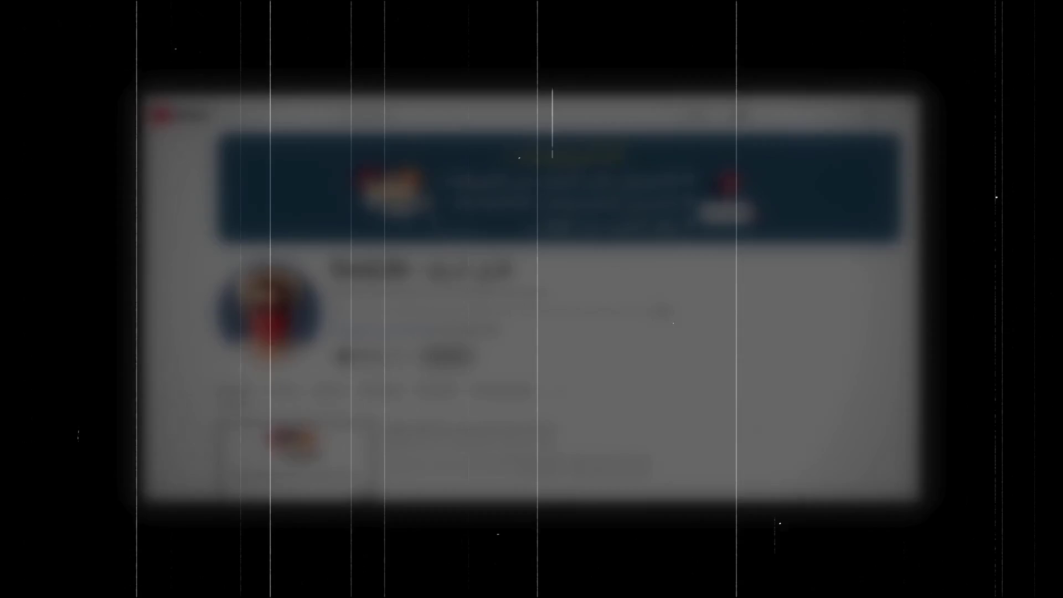
pyautogui.click(450, 367)
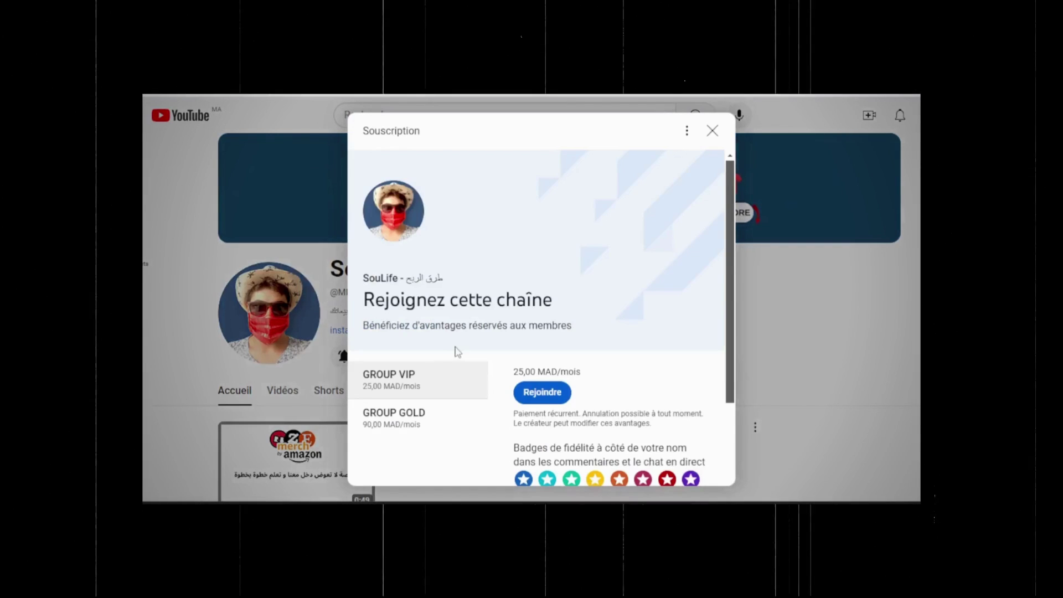
pyautogui.scroll(-1, 458, 351)
pyautogui.scroll(-1, 465, 347)
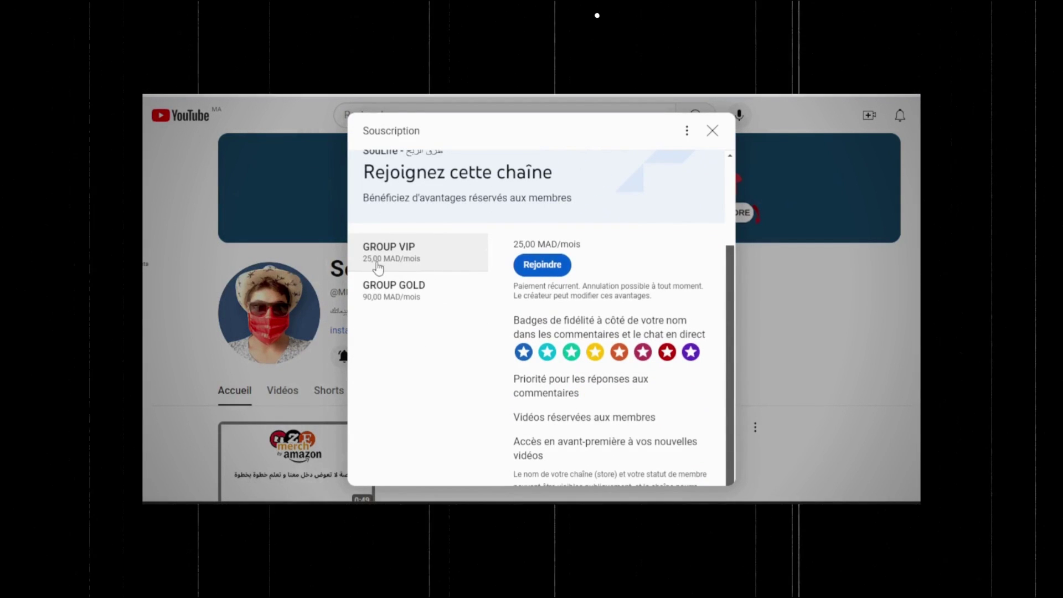
pyautogui.click(382, 291)
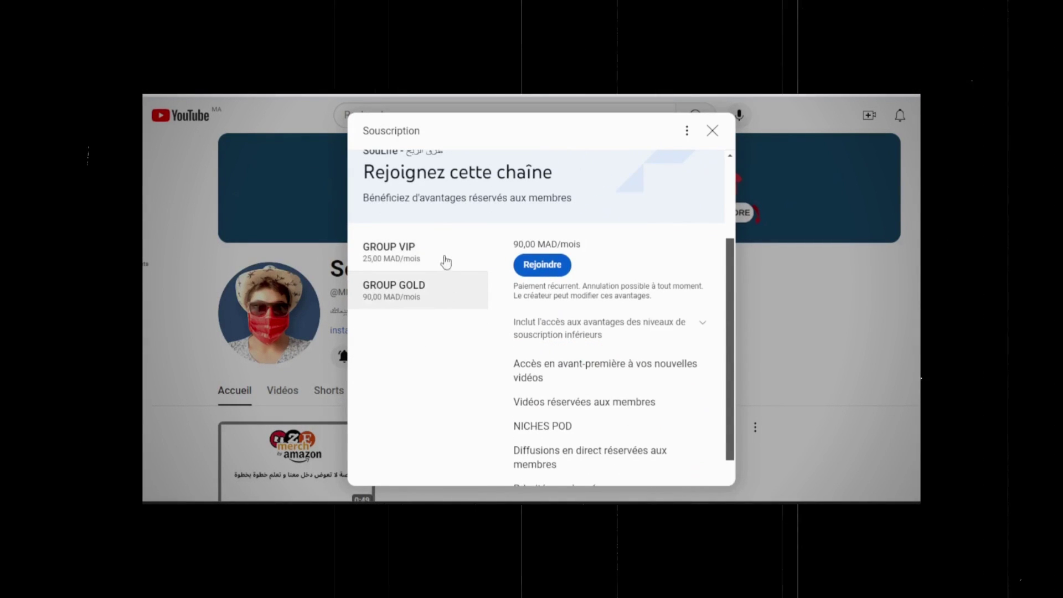
pyautogui.click(417, 255)
pyautogui.click(712, 131)
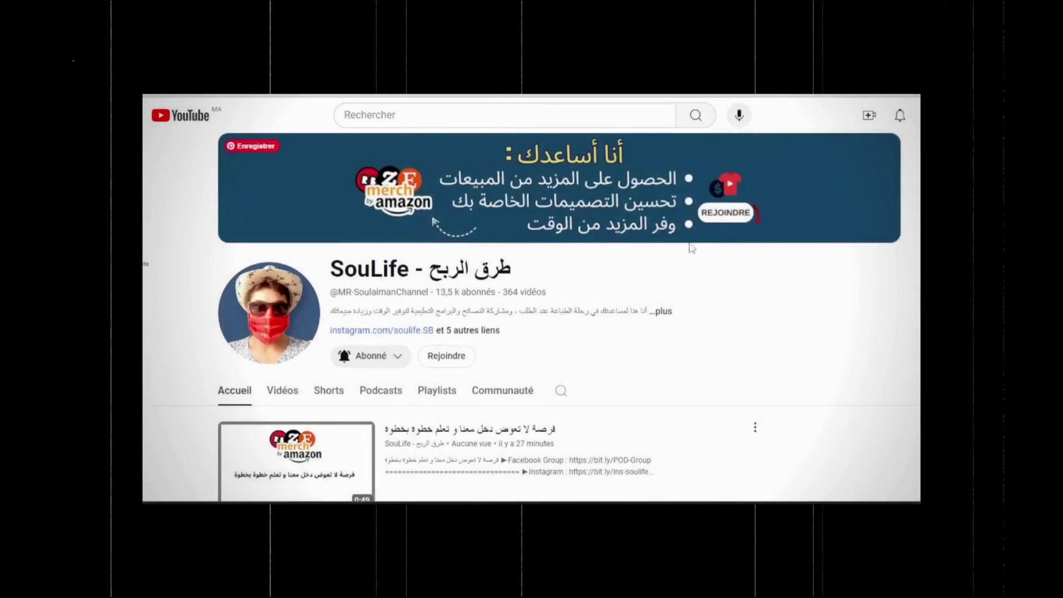
pyautogui.scroll(-2, 330, 334)
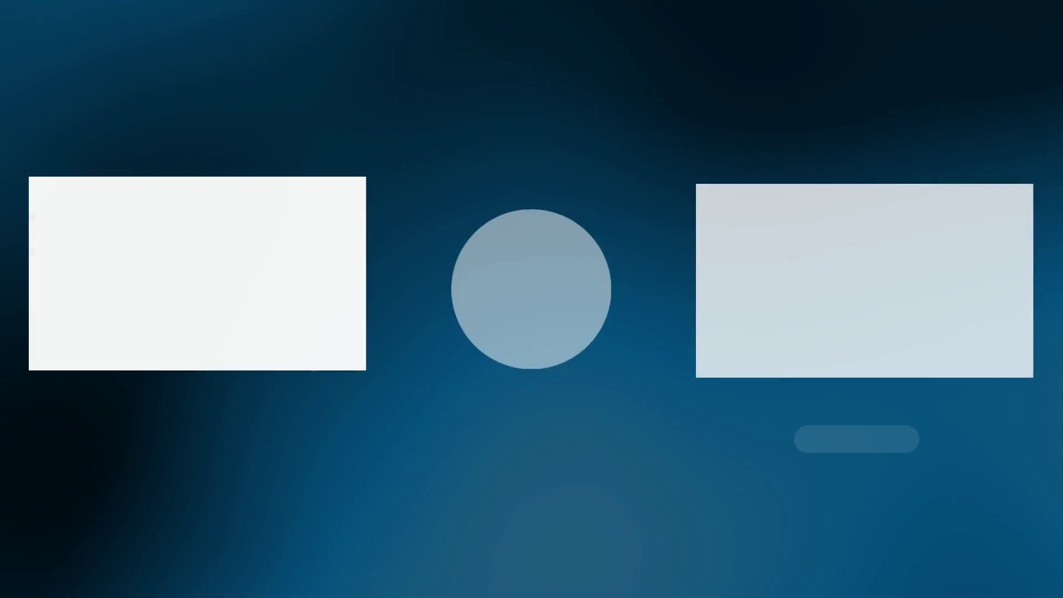